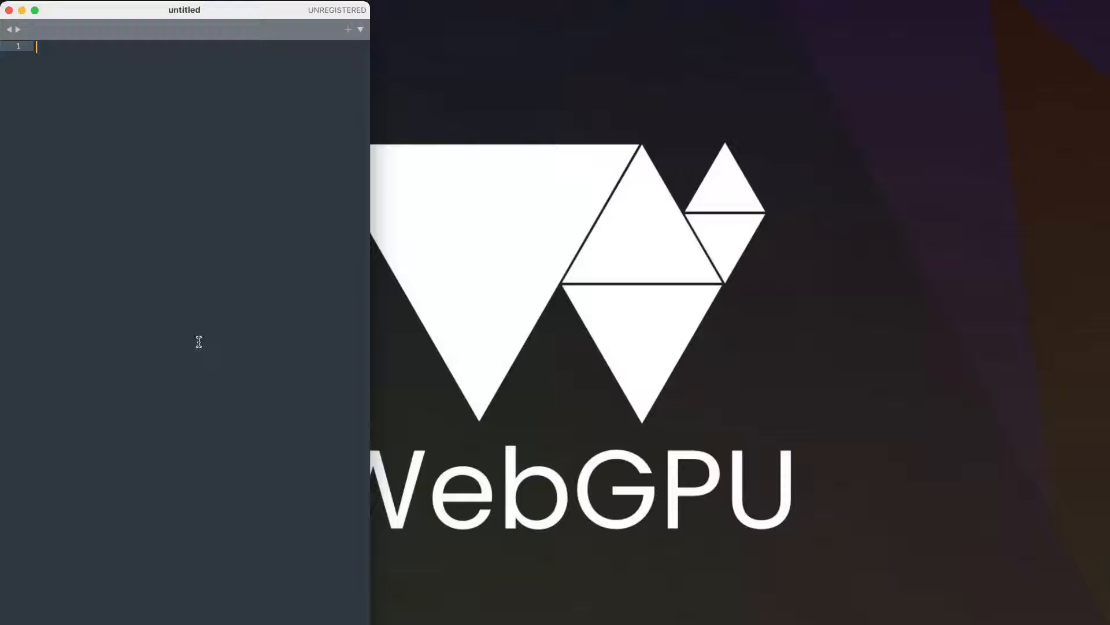
{"action": "type", "text": "screen"}
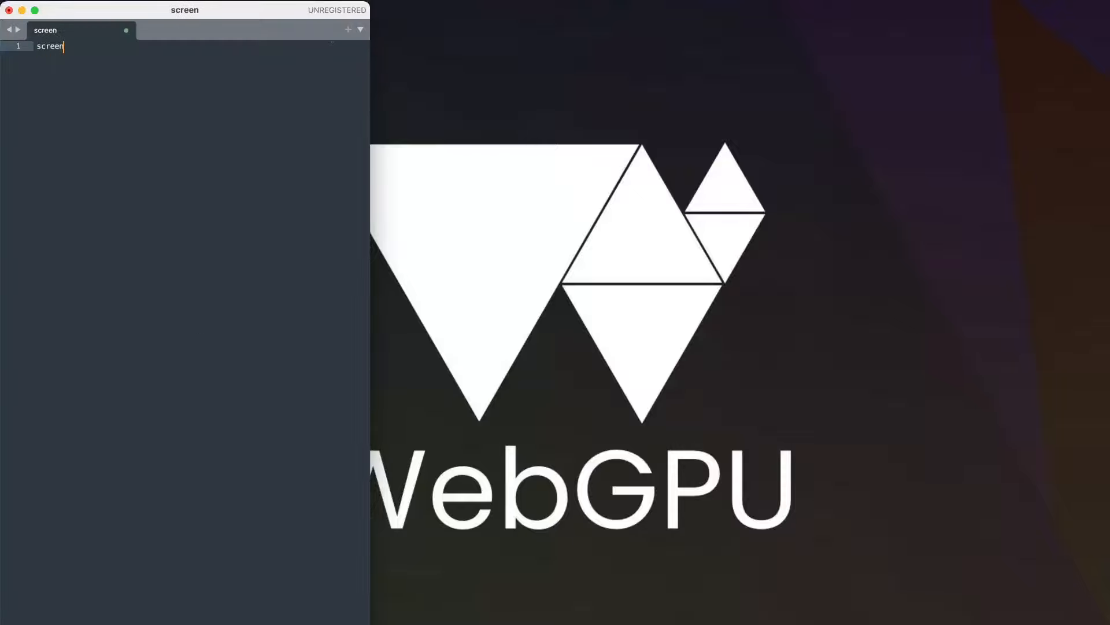
{"action": "type", "text": " shader"}
Step: Write the plan lines: screen shader, screen pipeline, hud material, draw world then hud, alpha blending in pipeline
{"action": "key", "text": "Return"}
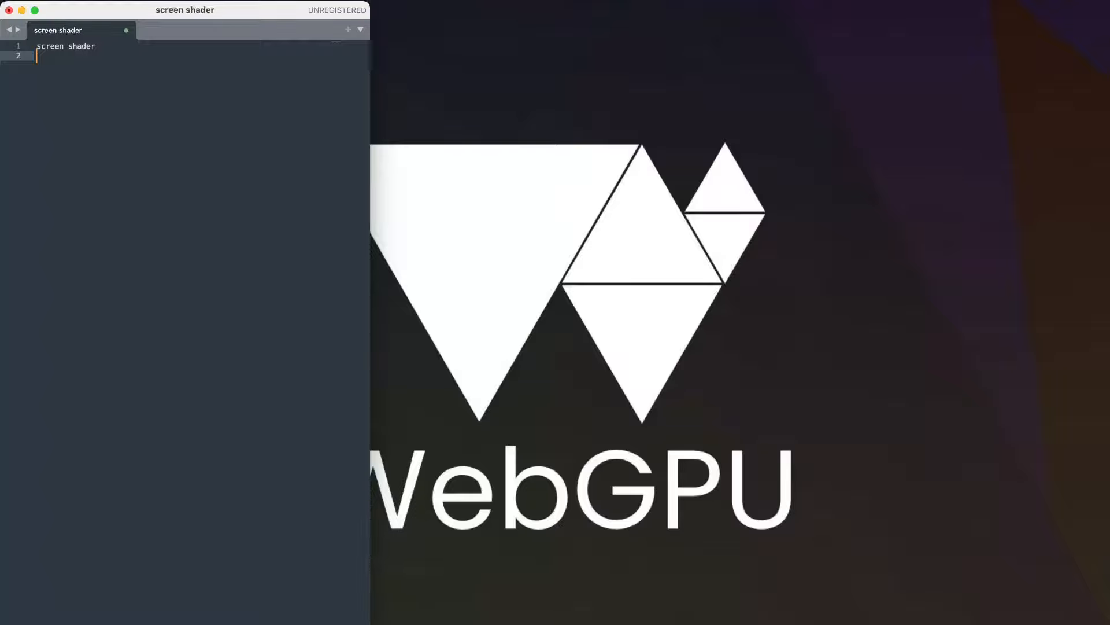
{"action": "type", "text": "scr"}
{"action": "type", "text": "een pipeln"}
{"action": "key", "text": "BackSpace"}
{"action": "type", "text": "ine"}
{"action": "key", "text": "Return"}
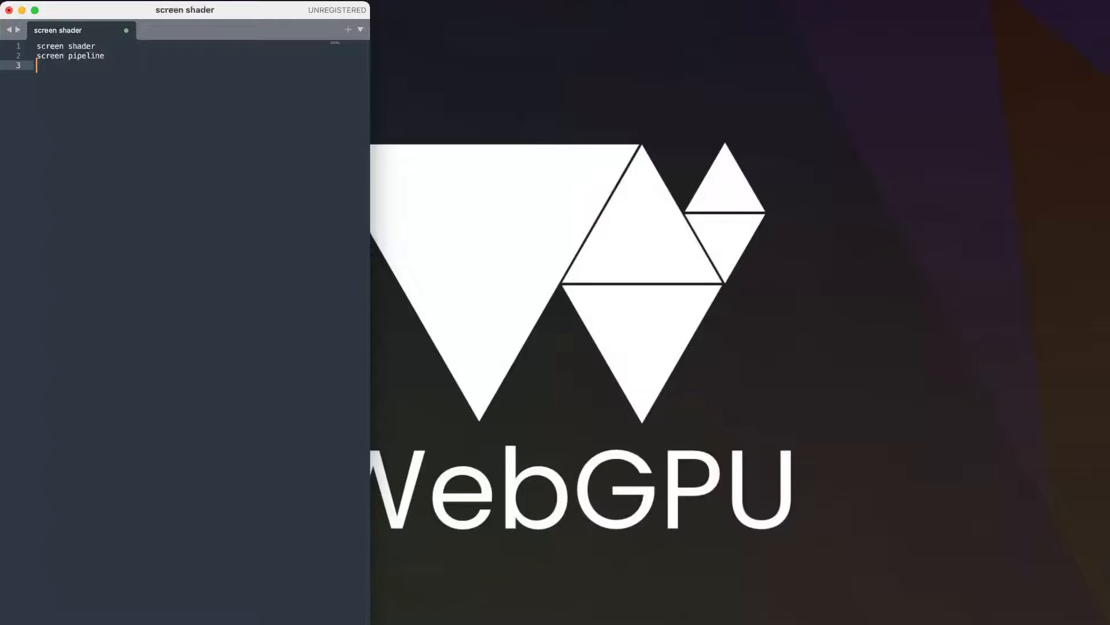
{"action": "type", "text": "hud mat"}
{"action": "type", "text": "erial"}
{"action": "key", "text": "Return"}
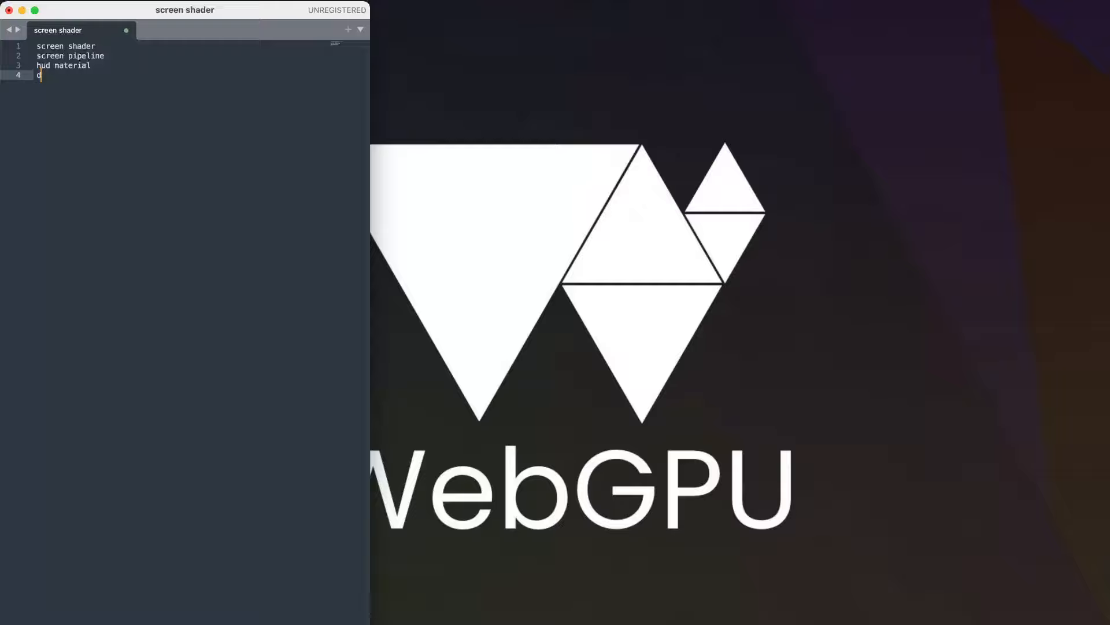
{"action": "type", "text": "draw world"}
{"action": "type", "text": ", t"}
{"action": "type", "text": "hen hud"}
{"action": "key", "text": "Return"}
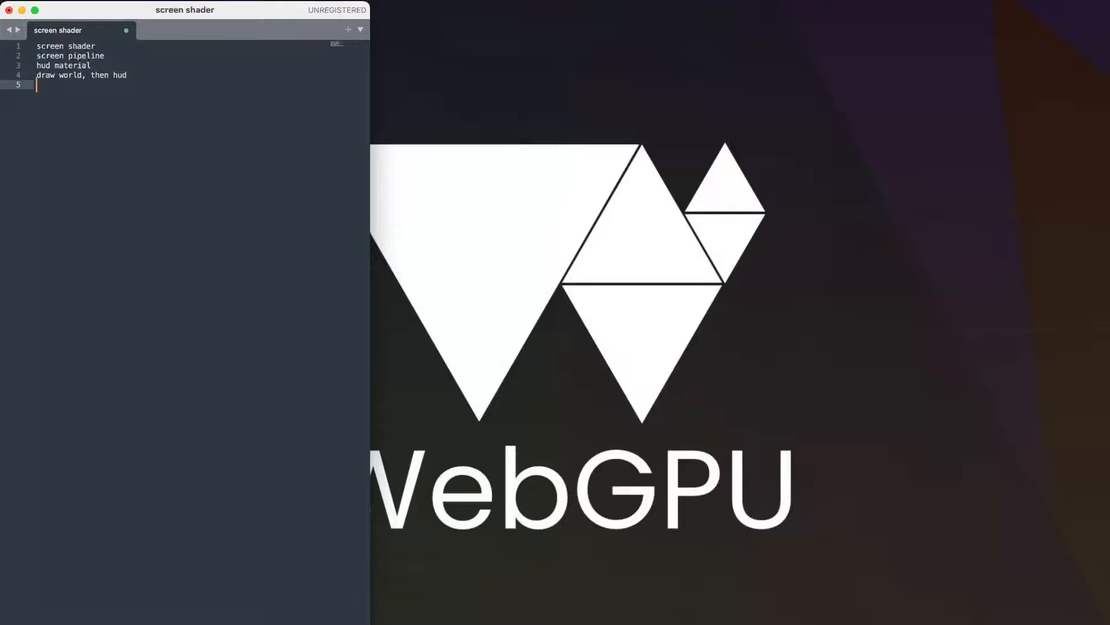
{"action": "type", "text": "a"}
{"action": "type", "text": "lpha b"}
{"action": "type", "text": "lending in "}
{"action": "type", "text": "pipele"}
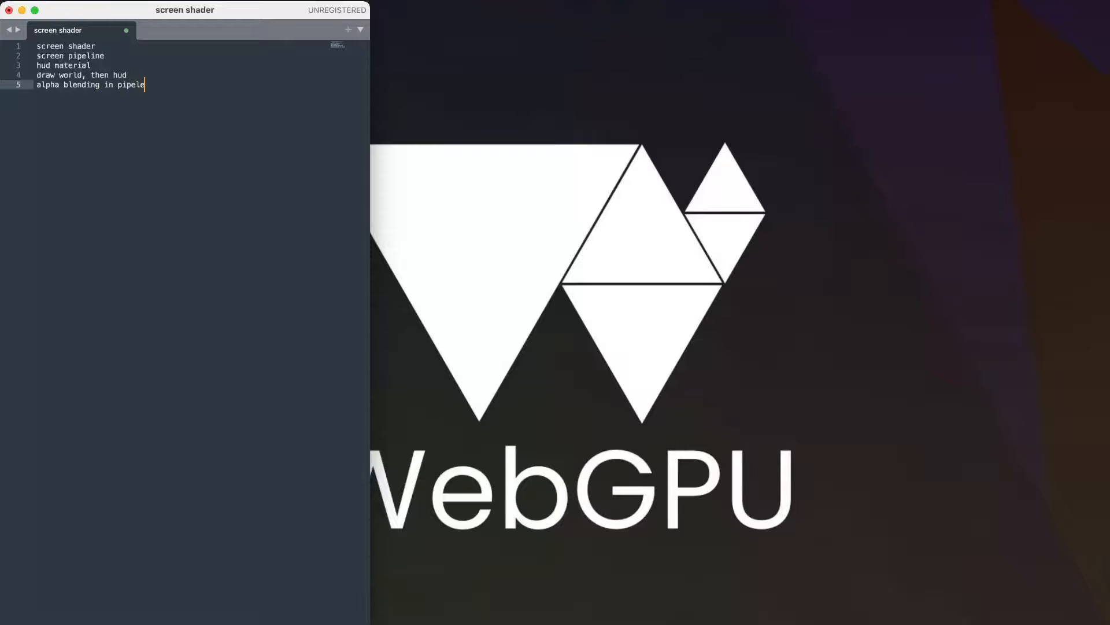
{"action": "type", "text": "i"}
{"action": "key", "text": "BackSpace"}
{"action": "key", "text": "BackSpace"}
{"action": "type", "text": "ine"}
{"action": "key", "text": "super+Tab"}
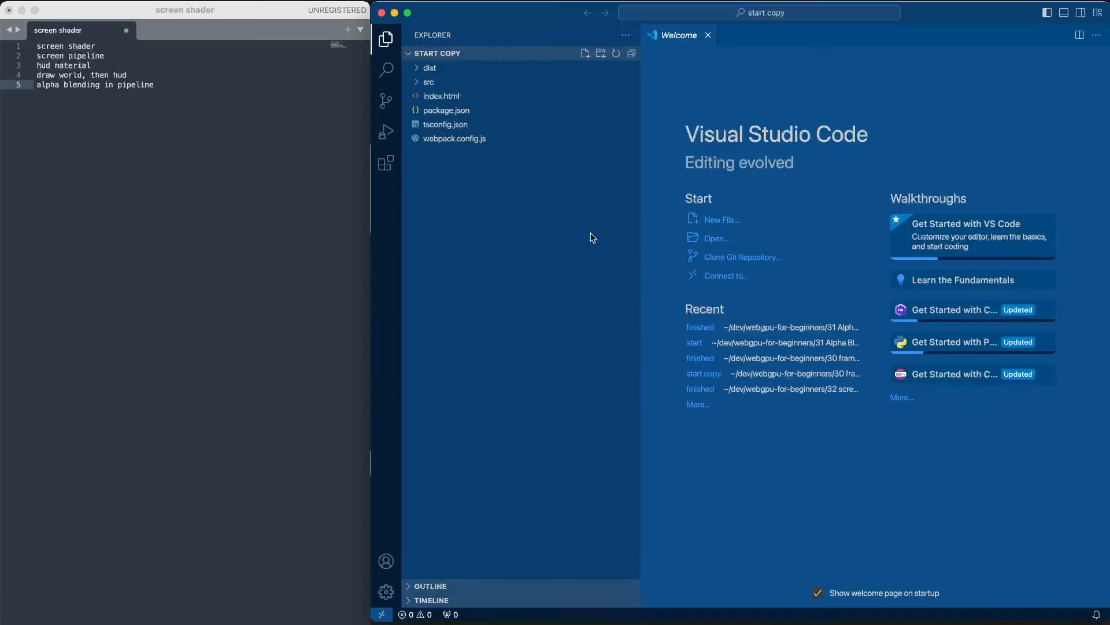
Step: Create a new file named screen.wgsl inside src/view/shaders
{"action": "left_click", "coordinate": [417, 83]}
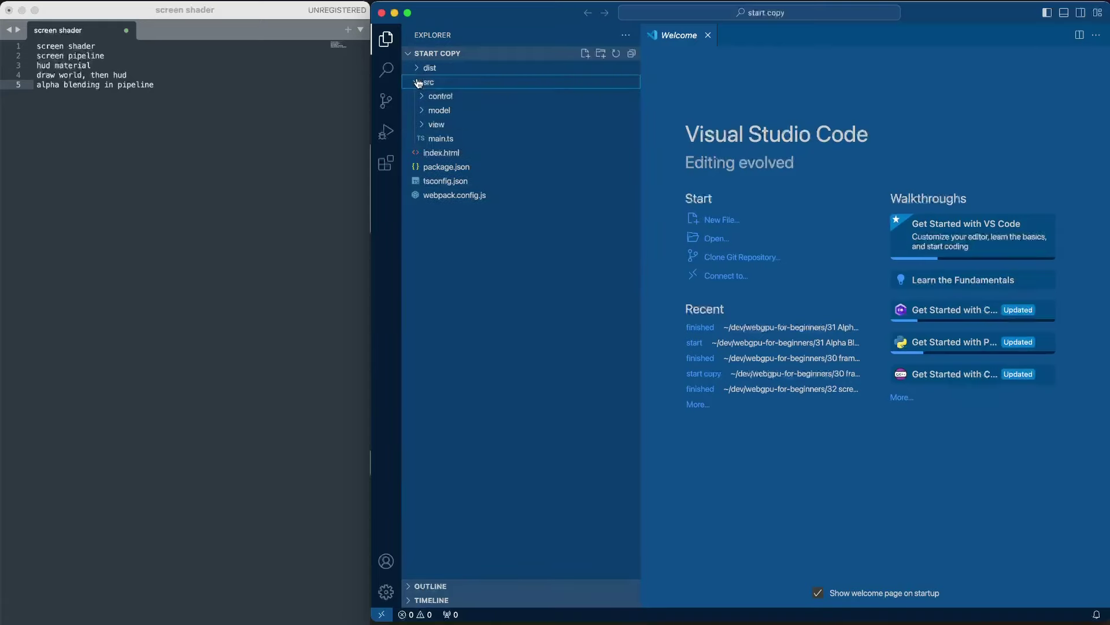
{"action": "left_click", "coordinate": [425, 127]}
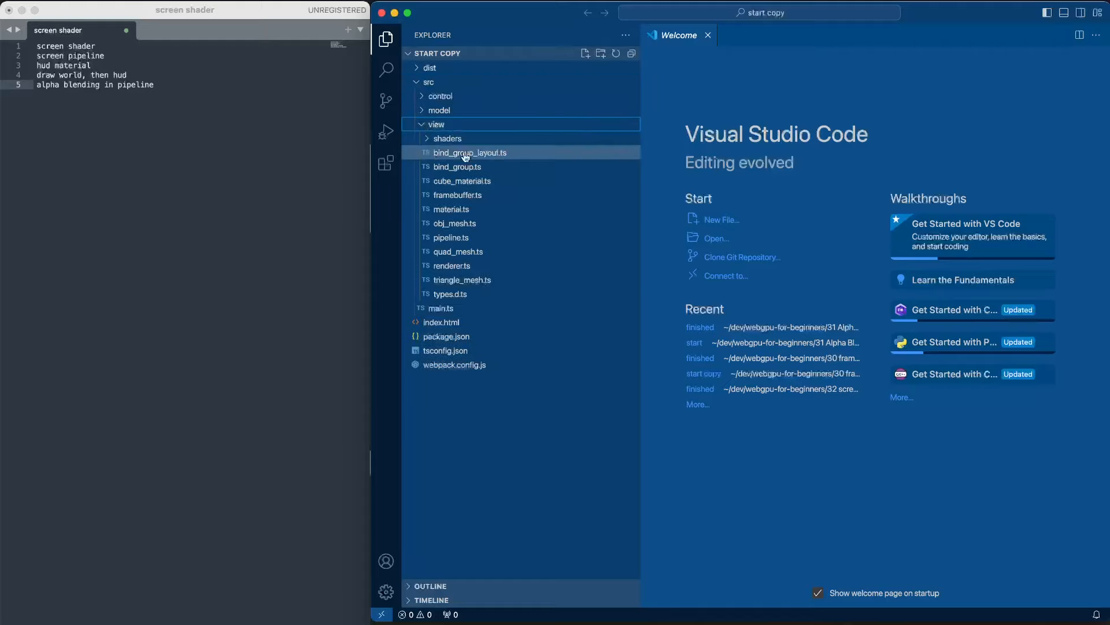
{"action": "left_click", "coordinate": [425, 140]}
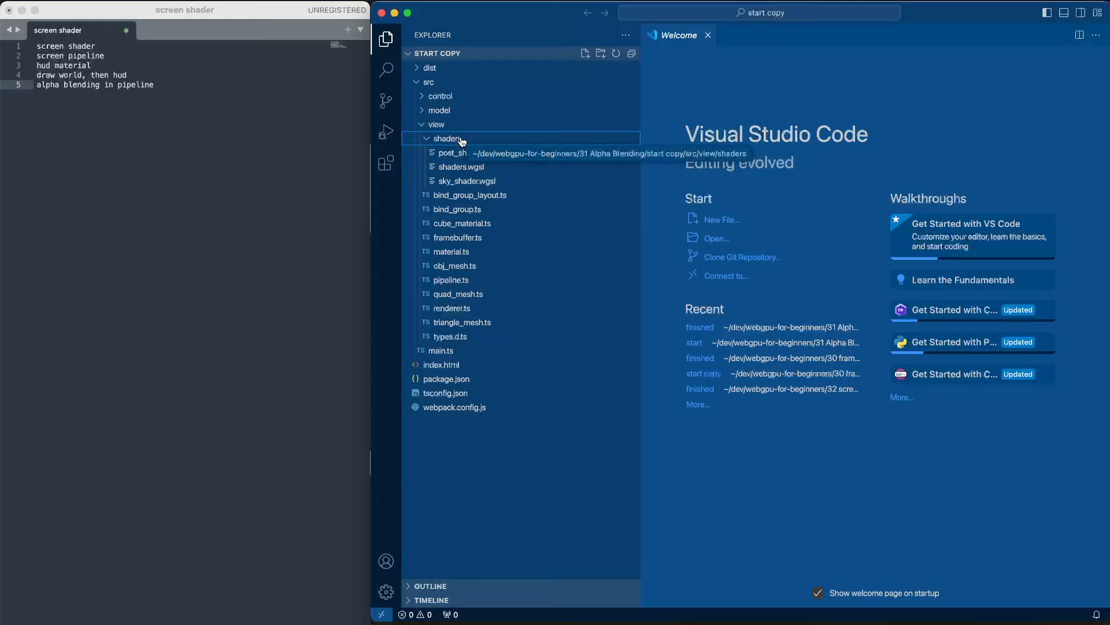
{"action": "left_click", "coordinate": [584, 54]}
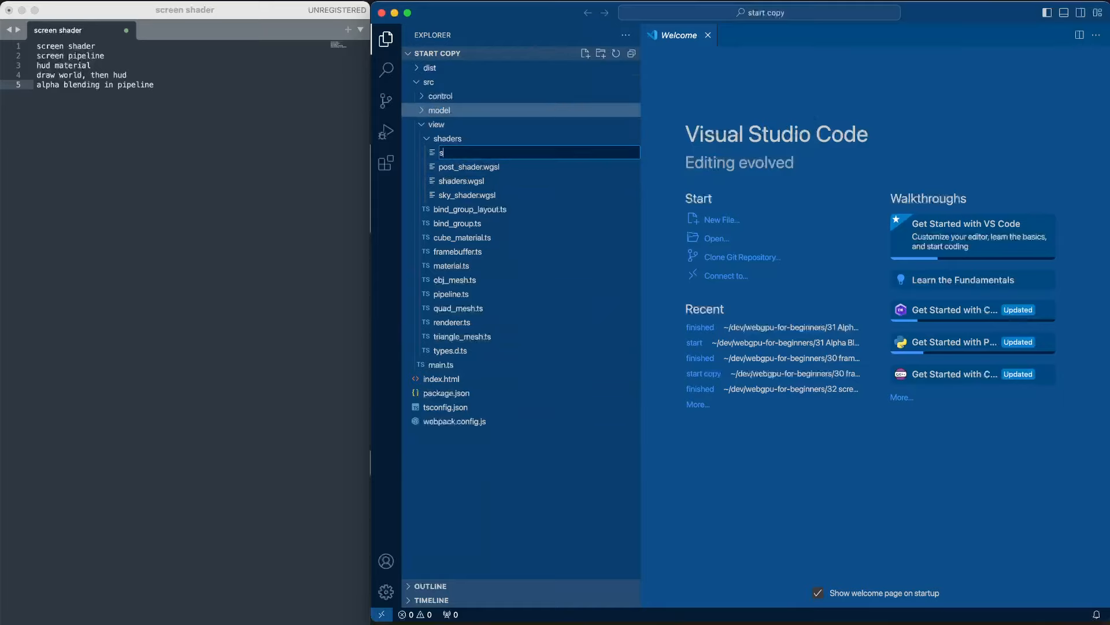
{"action": "type", "text": "screen.wgsl"}
{"action": "key", "text": "Return"}
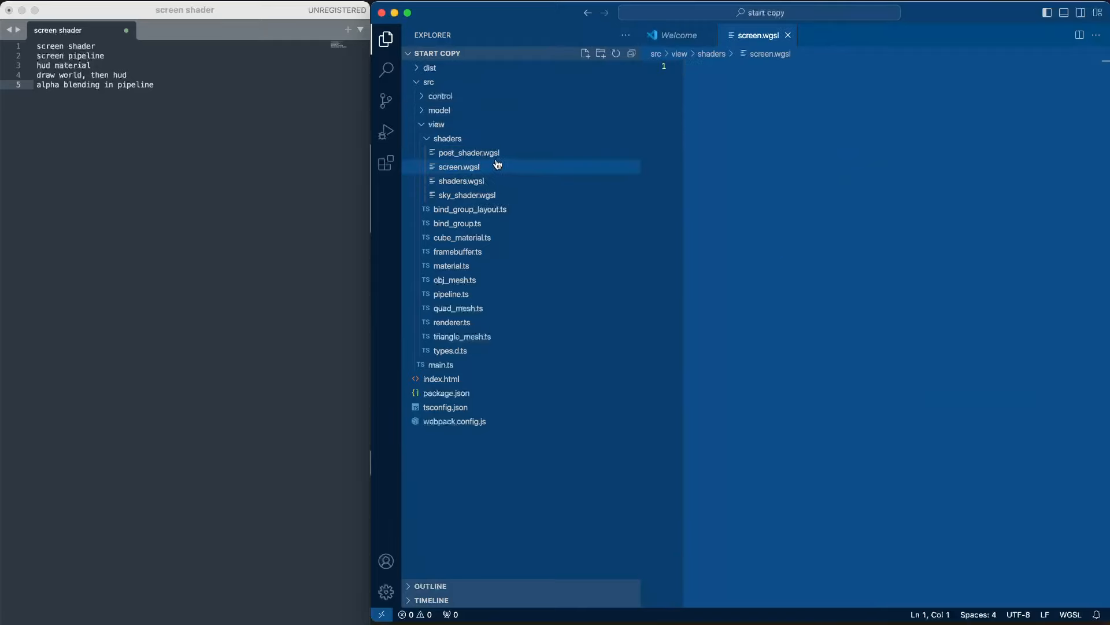
Step: Copy the whole post_shader.wgsl contents into screen.wgsl and save it
{"action": "left_click", "coordinate": [476, 154]}
{"action": "left_click", "coordinate": [930, 205]}
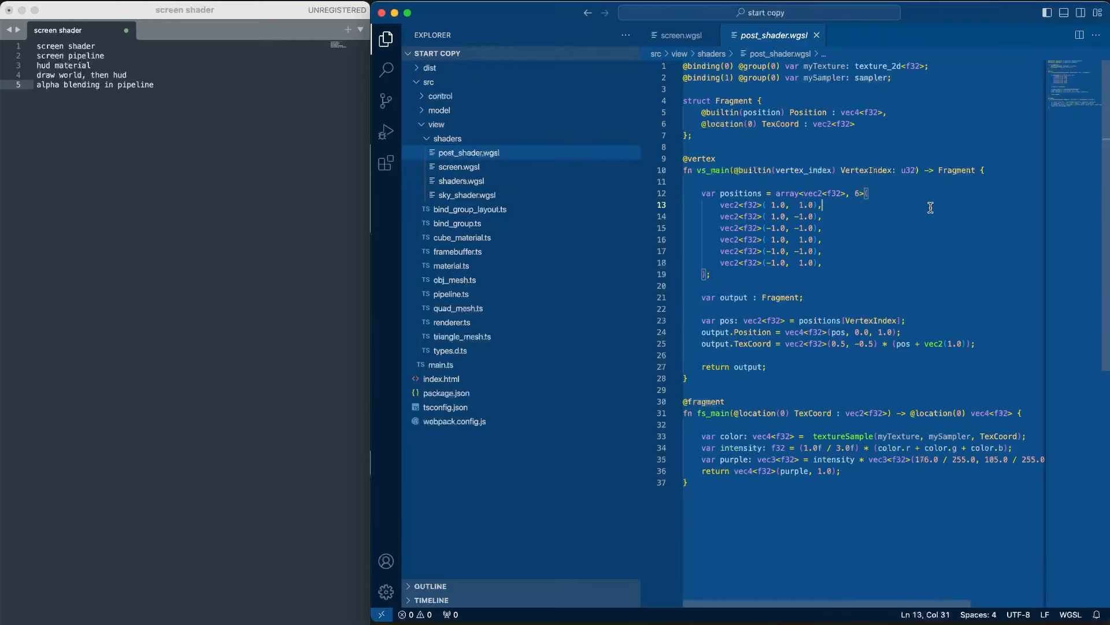
{"action": "key", "text": "super+a"}
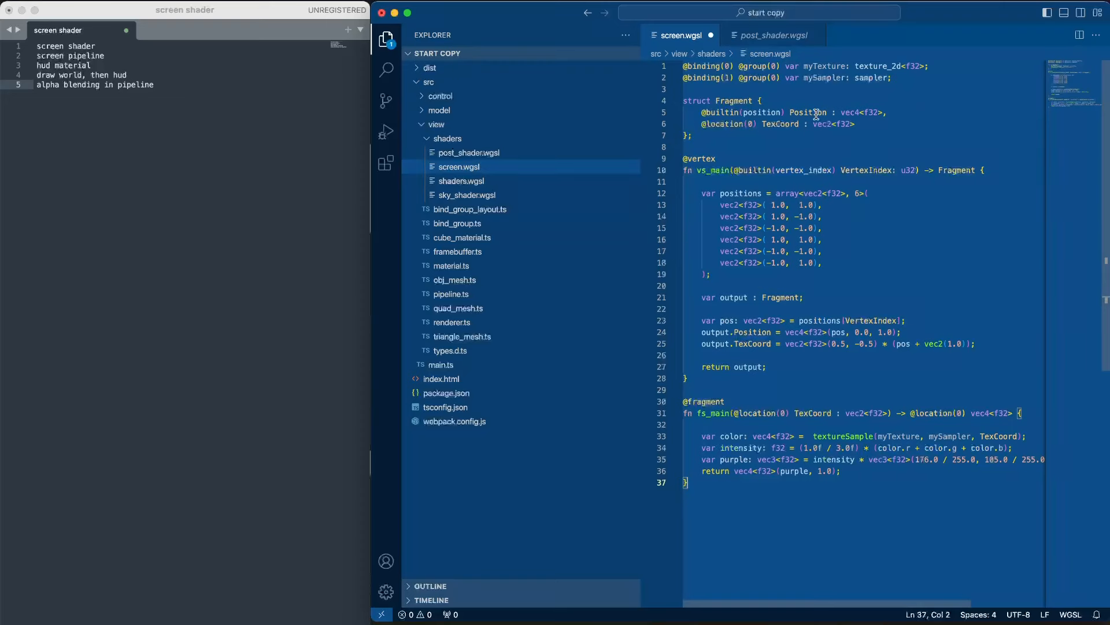
{"action": "left_click", "coordinate": [917, 87]}
{"action": "key", "text": "super+s"}
{"action": "scroll", "coordinate": [878, 364], "scroll_direction": "right", "scroll_amount": 5}
{"action": "scroll", "coordinate": [954, 433], "scroll_direction": "left", "scroll_amount": 2}
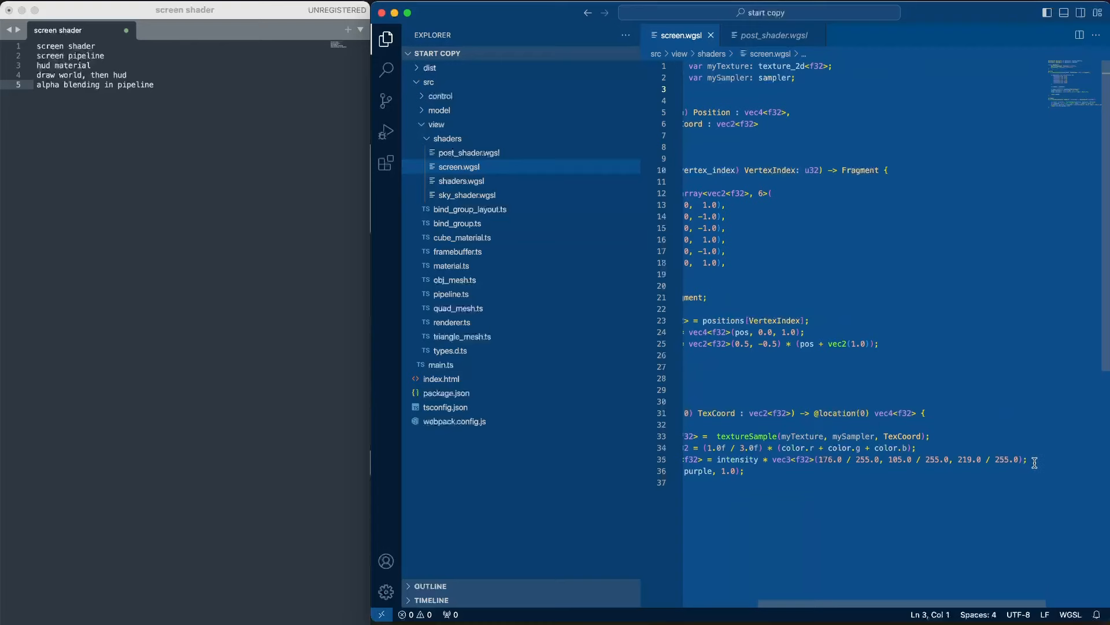
Step: Remove the intensity/purple tinting so the fragment stage returns textureSample directly, and save
{"action": "left_click_drag", "start_coordinate": [1036, 463], "coordinate": [546, 440]}
{"action": "key", "text": "shift+Down"}
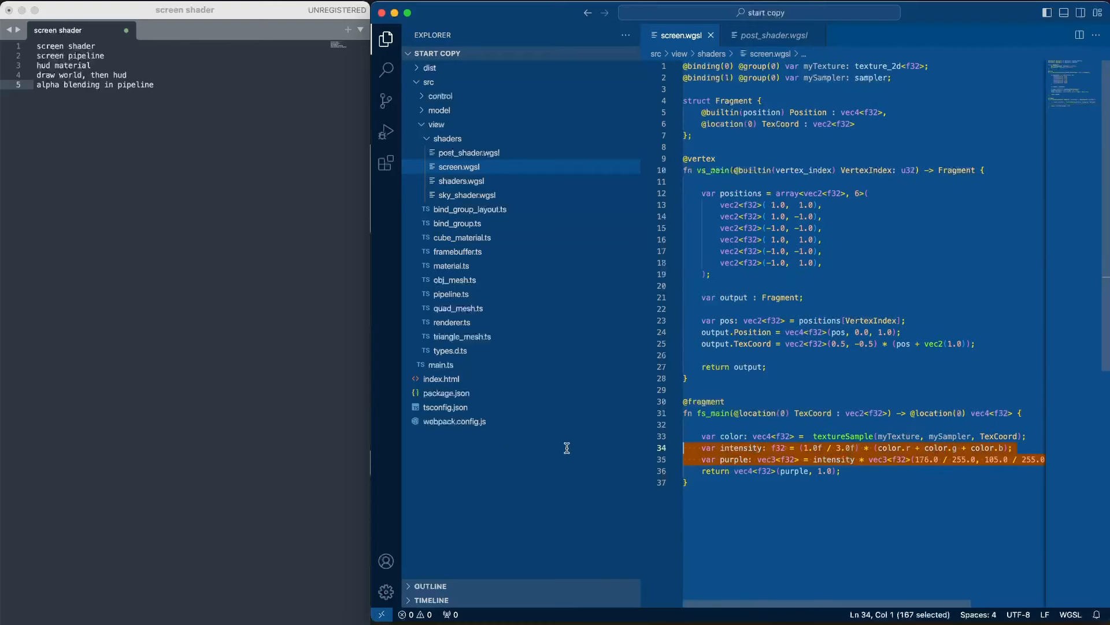
{"action": "key", "text": "BackSpace"}
{"action": "left_click", "coordinate": [1043, 435]}
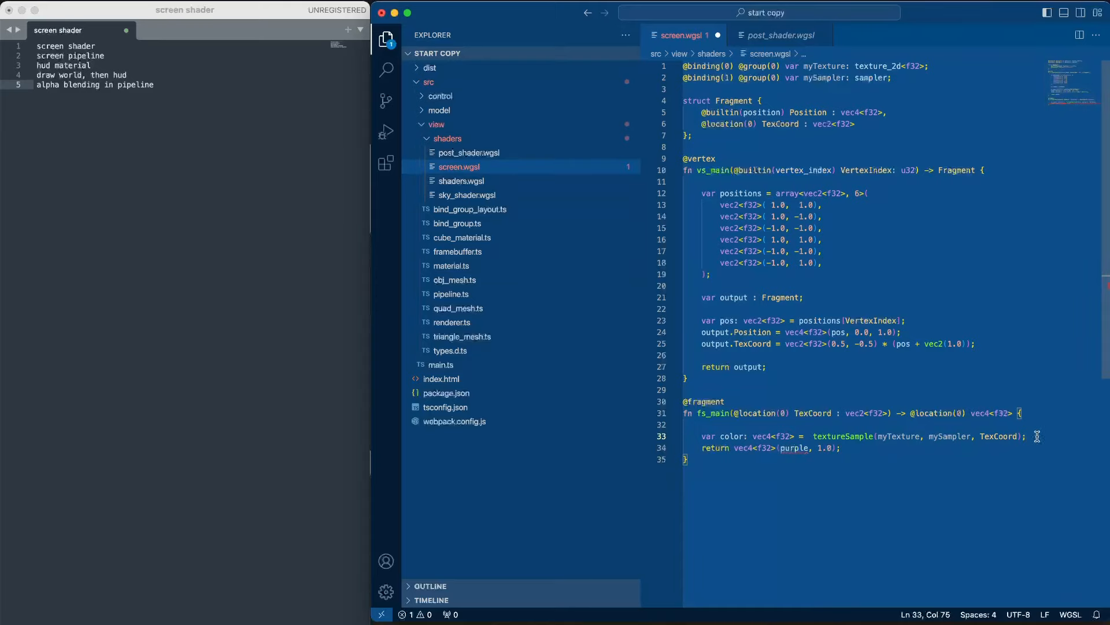
{"action": "left_click_drag", "start_coordinate": [1029, 436], "coordinate": [752, 436]}
{"action": "key", "text": "super+c"}
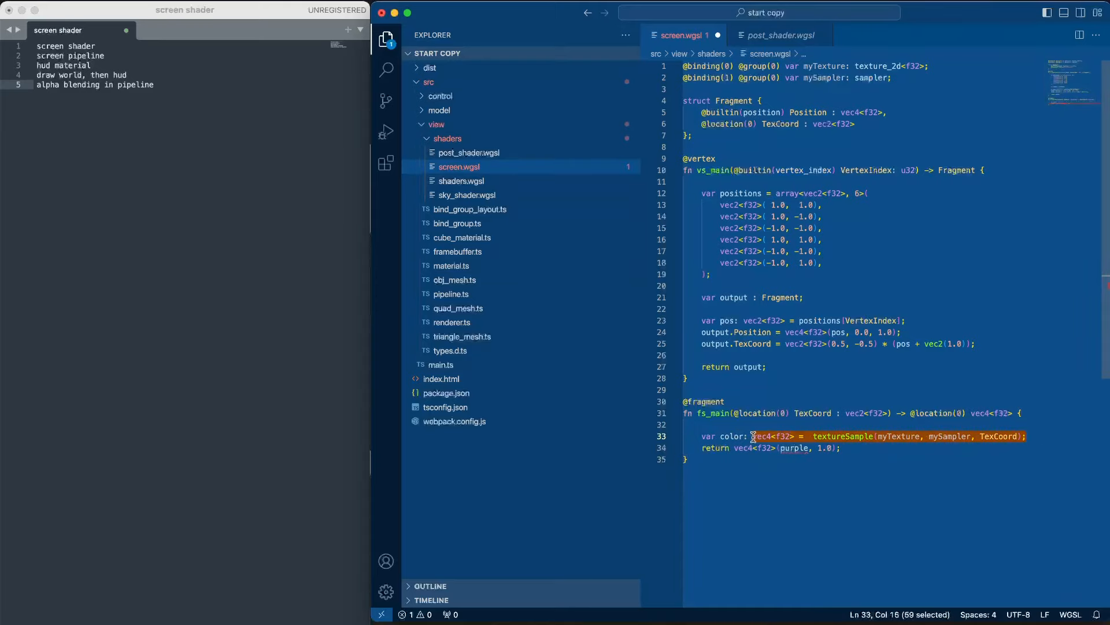
{"action": "key", "text": "super+v"}
{"action": "key", "text": "super+shift+k"}
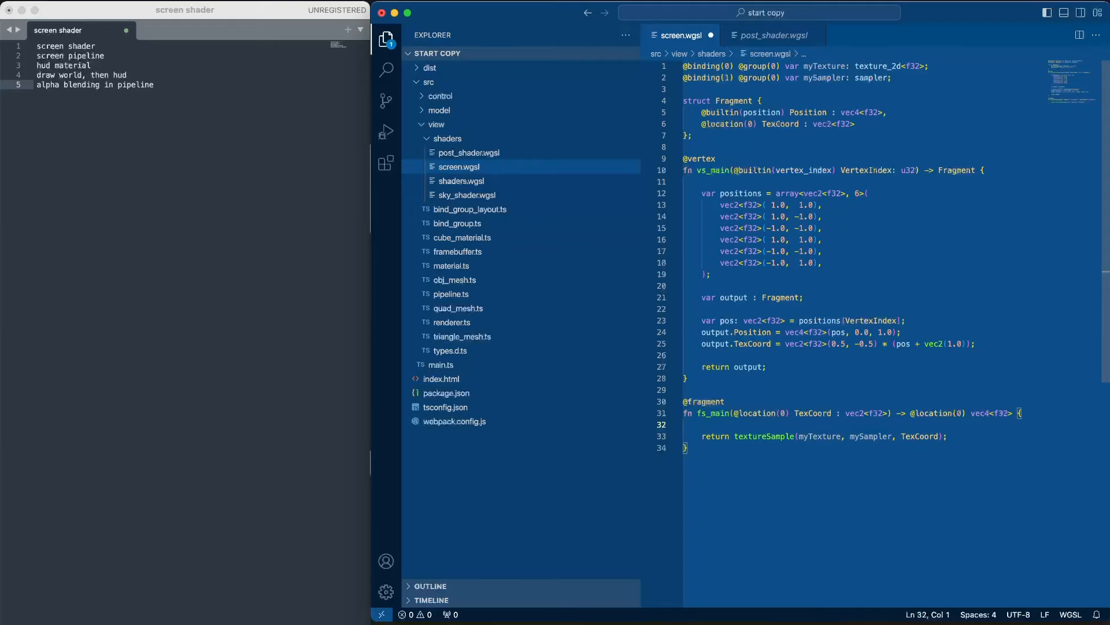
{"action": "key", "text": "super+s"}
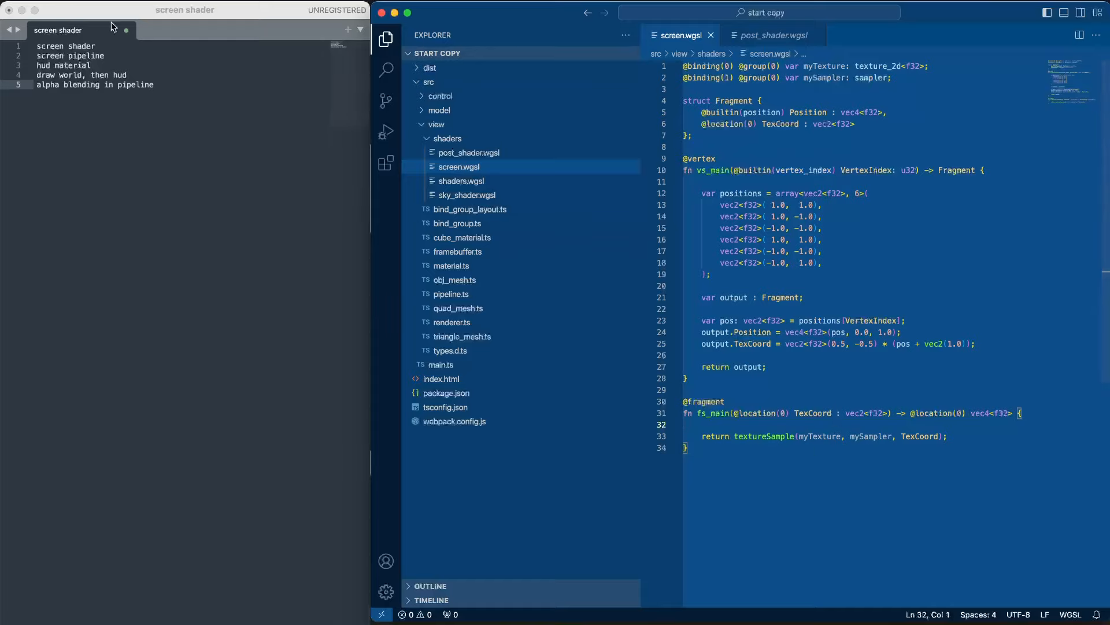
Step: Delete the finished 'screen shader' line from the Sublime Text notes
{"action": "left_click", "coordinate": [105, 45]}
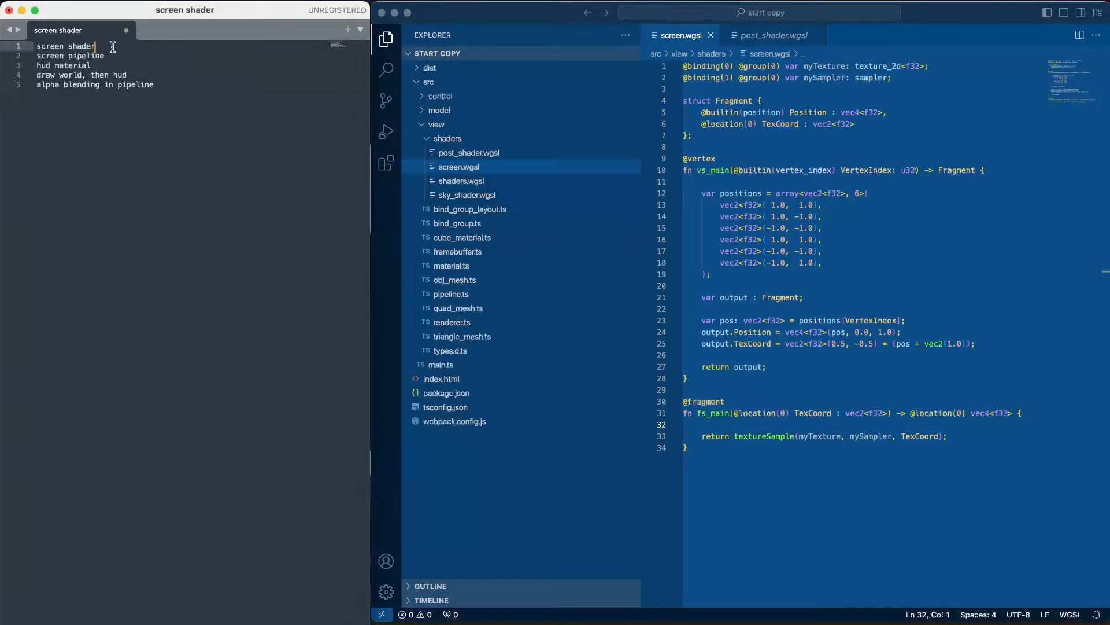
{"action": "left_click_drag", "start_coordinate": [98, 45], "coordinate": [18, 45]}
{"action": "key", "text": "BackSpace"}
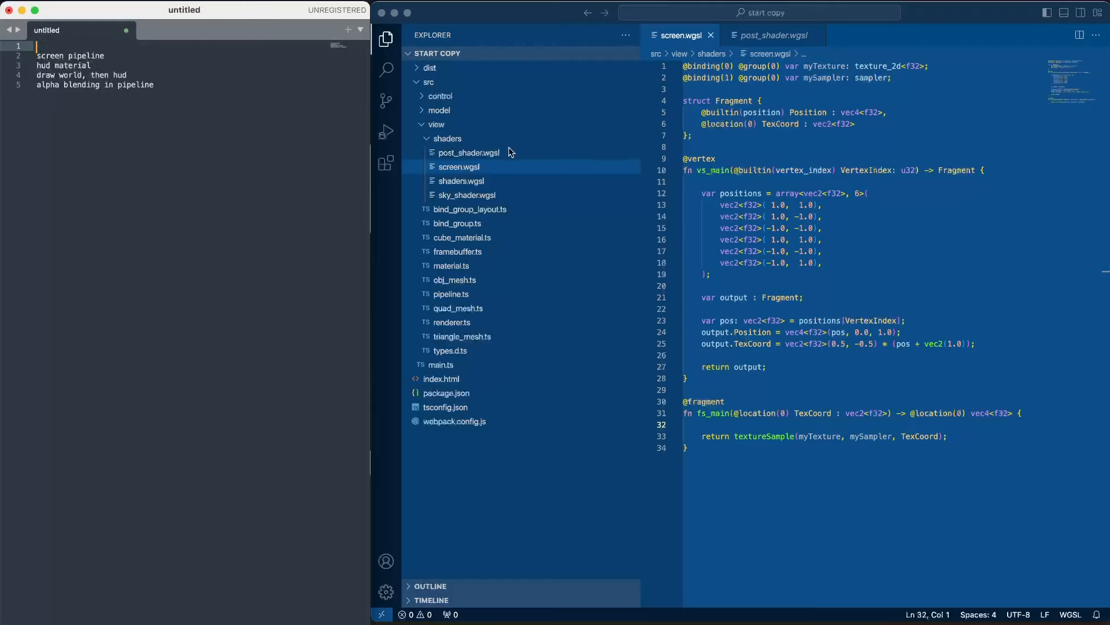
{"action": "key", "text": "Down"}
{"action": "key", "text": "BackSpace"}
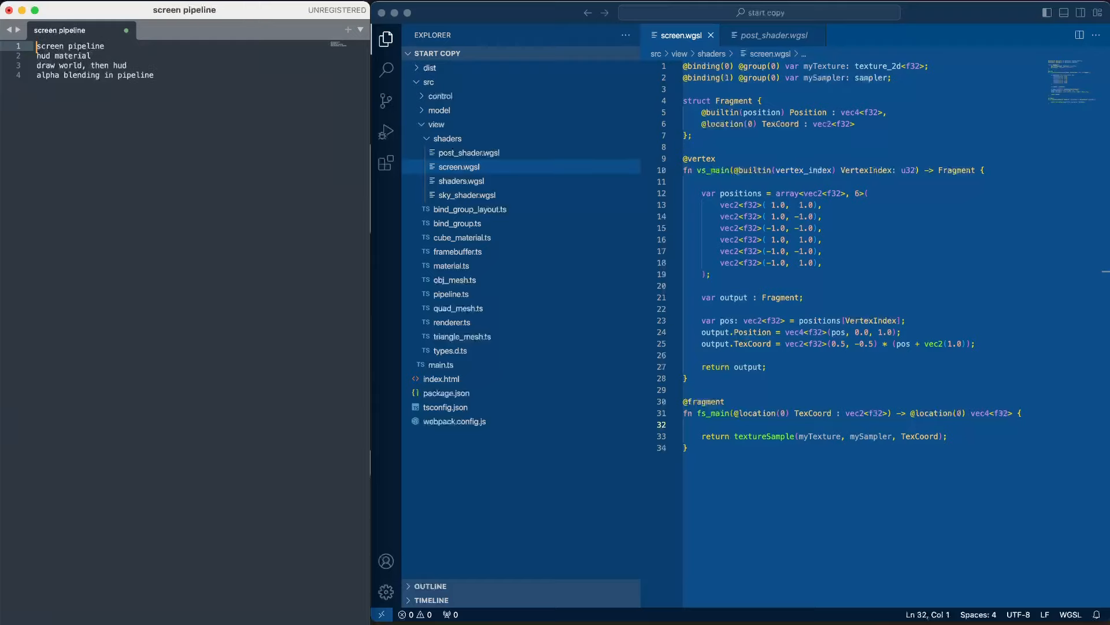
Step: Open renderer.ts from the model folder in the Explorer
{"action": "left_click", "coordinate": [447, 139]}
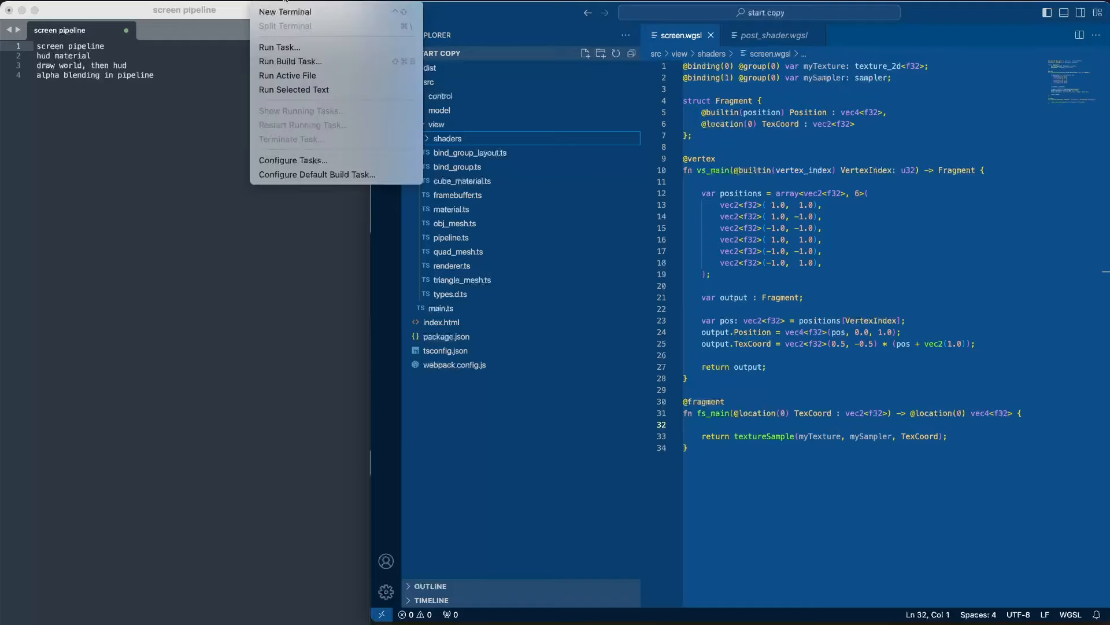
{"action": "key", "text": "Escape"}
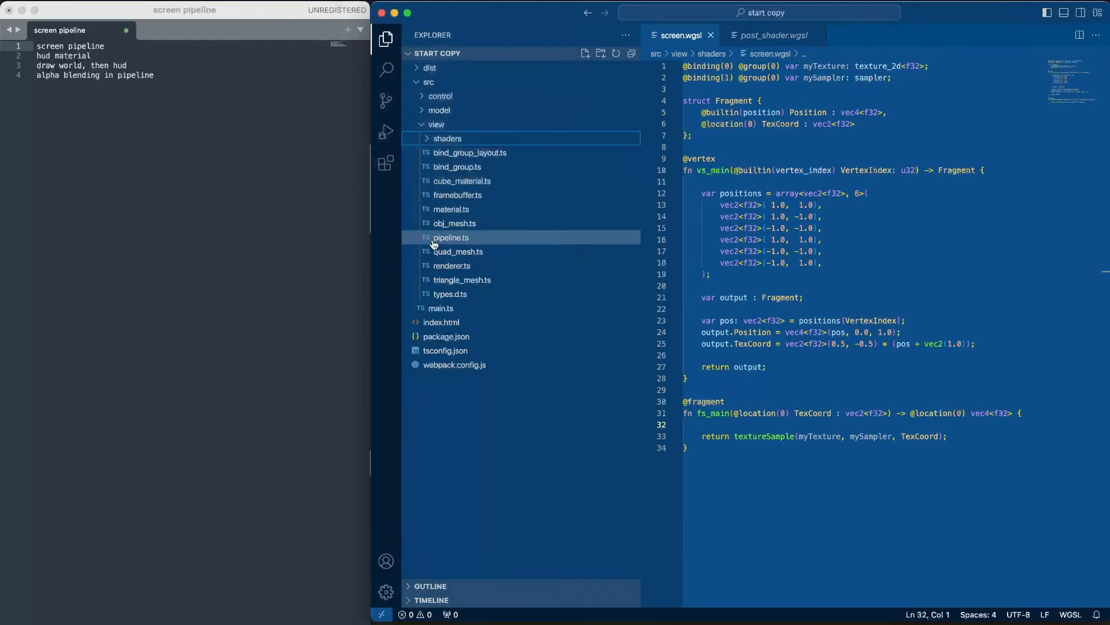
{"action": "left_click", "coordinate": [428, 111]}
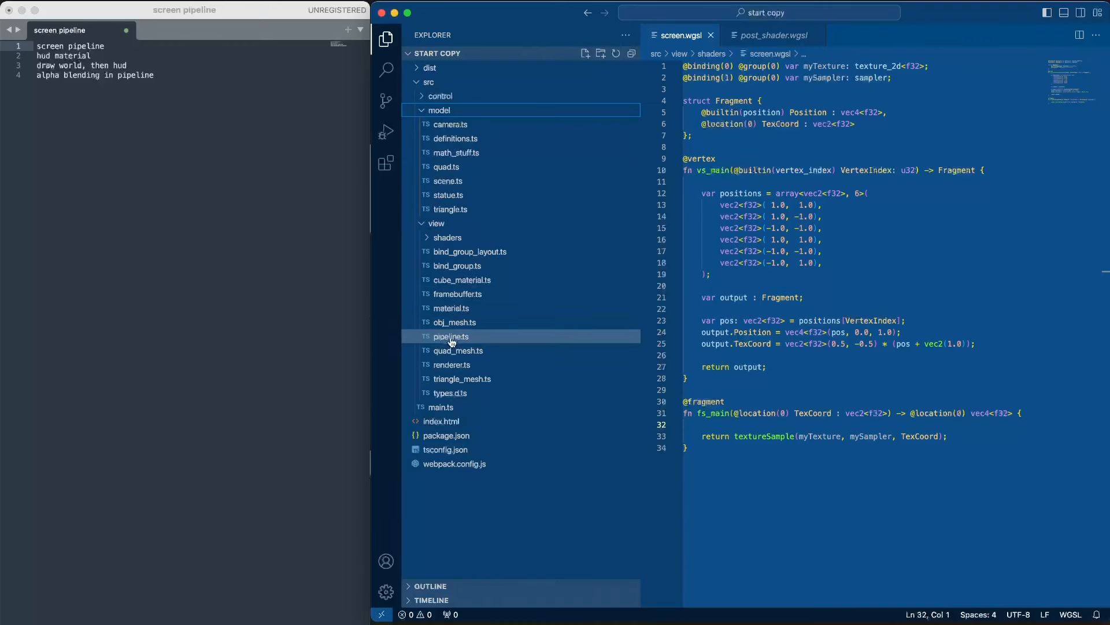
{"action": "left_click", "coordinate": [451, 365]}
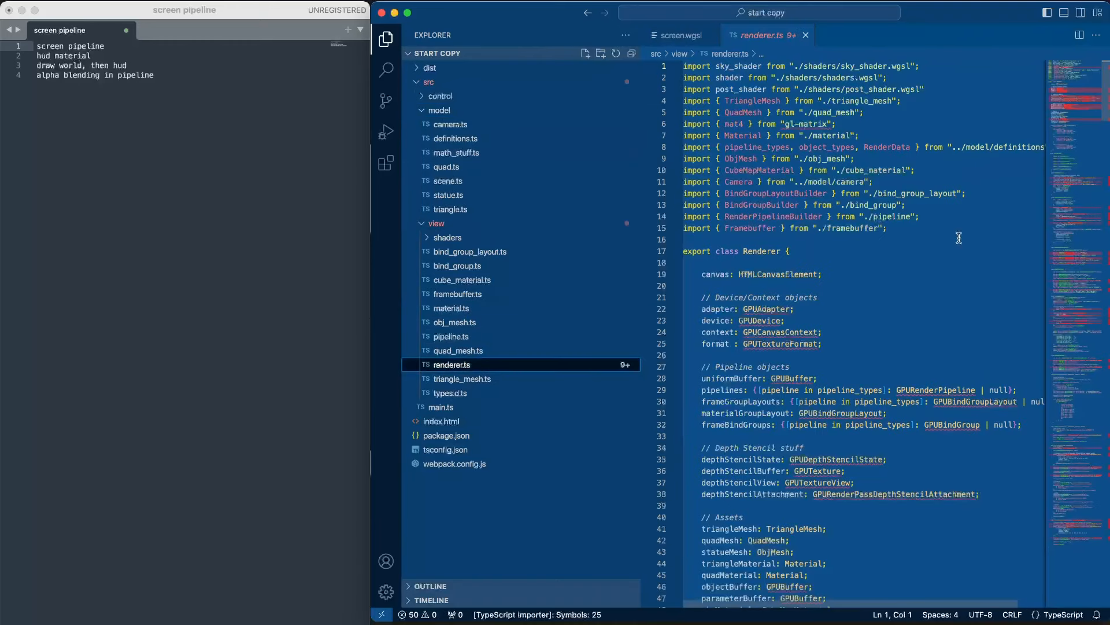
Step: Run npm start in a new integrated terminal and check the rendered scene in the browser
{"action": "left_click", "coordinate": [269, 2]}
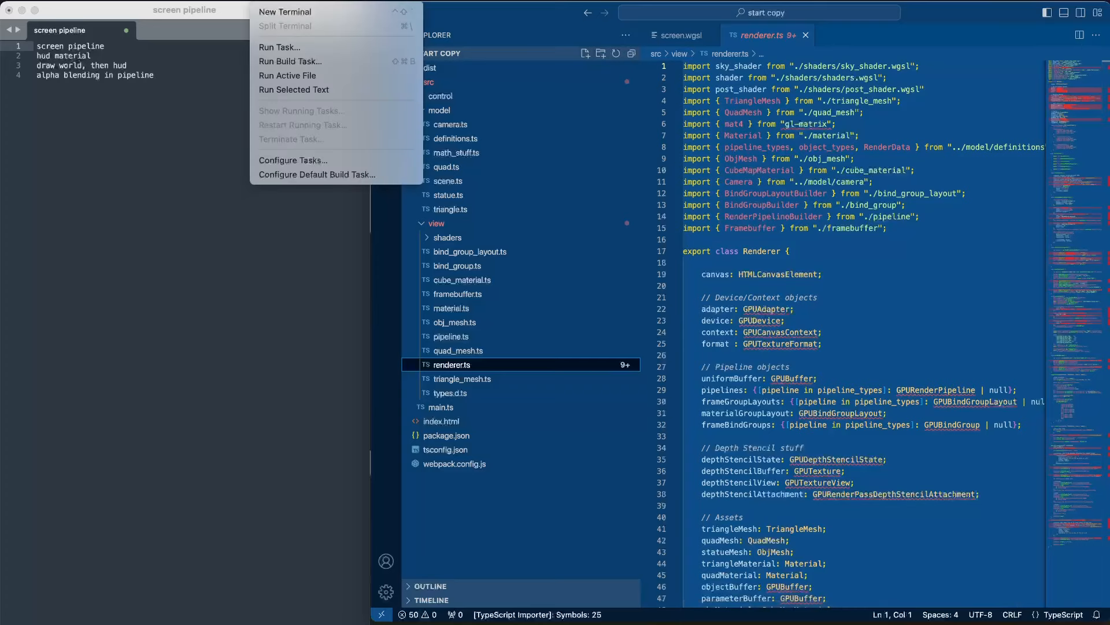
{"action": "left_click", "coordinate": [286, 11]}
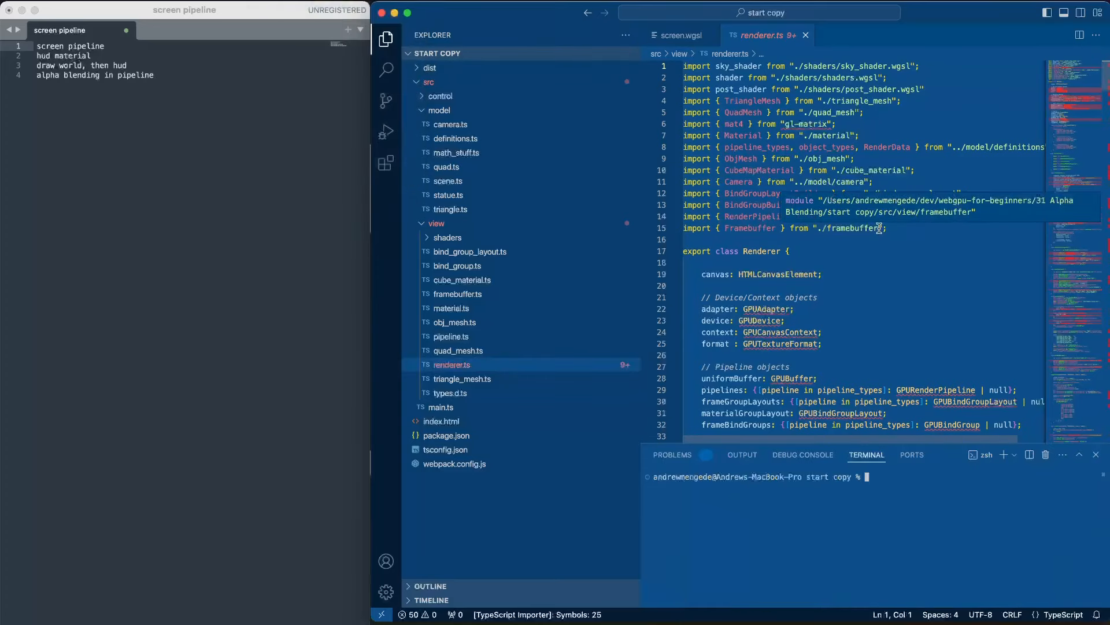
{"action": "type", "text": "npm start"}
{"action": "key", "text": "Return"}
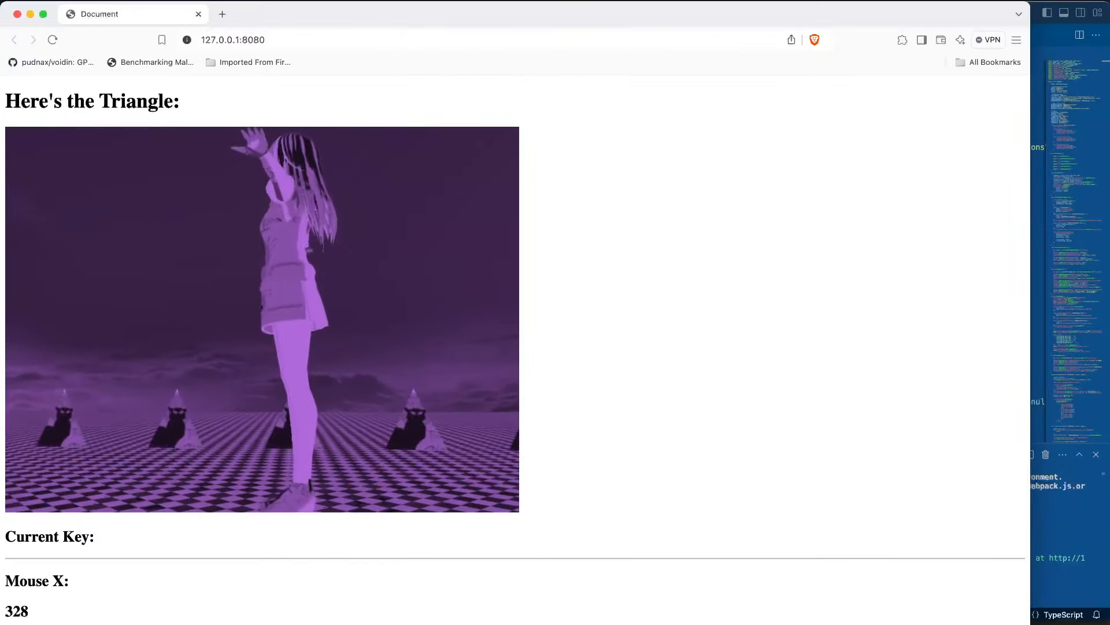
{"action": "key", "text": "super+Tab"}
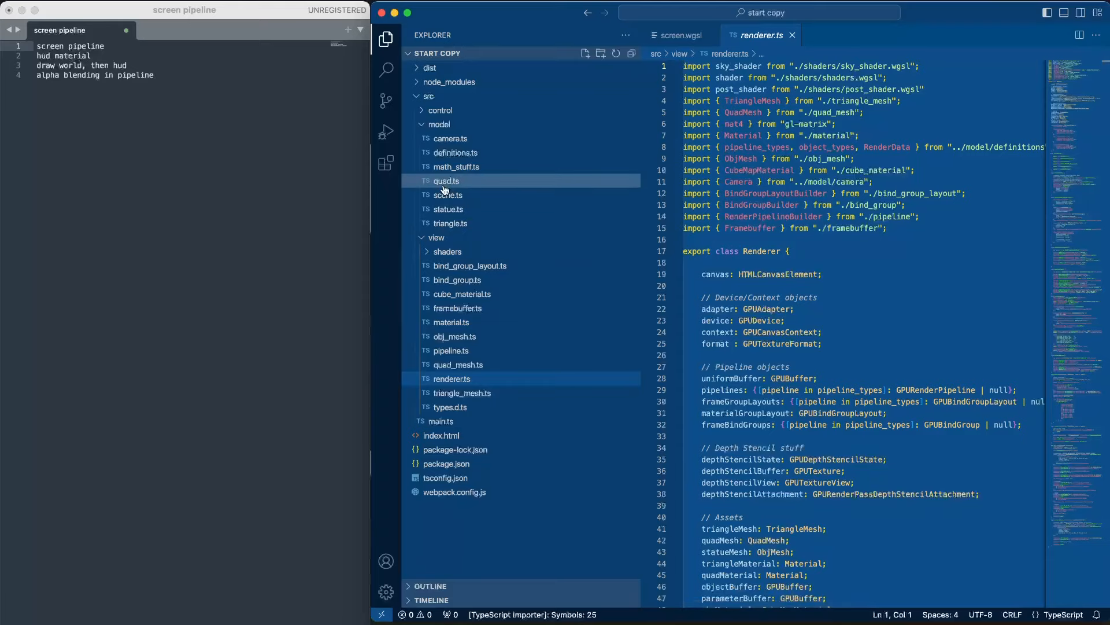
Step: Add a HUD entry after POST in pipeline_types in definitions.ts, save and close it
{"action": "left_click", "coordinate": [448, 153]}
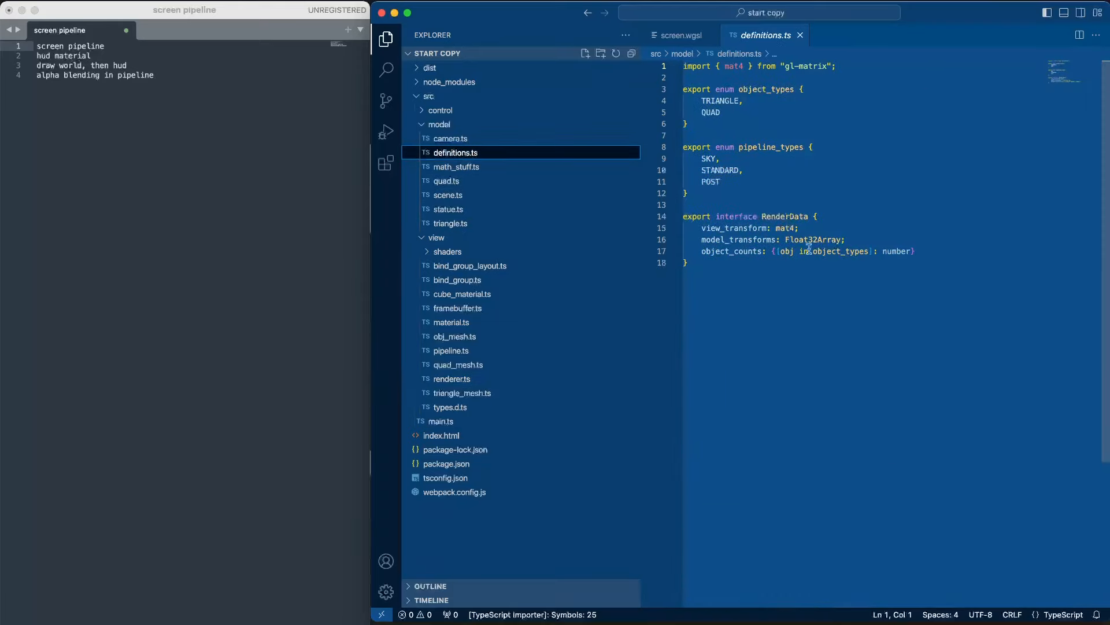
{"action": "left_click", "coordinate": [735, 183]}
{"action": "type", "text": ","}
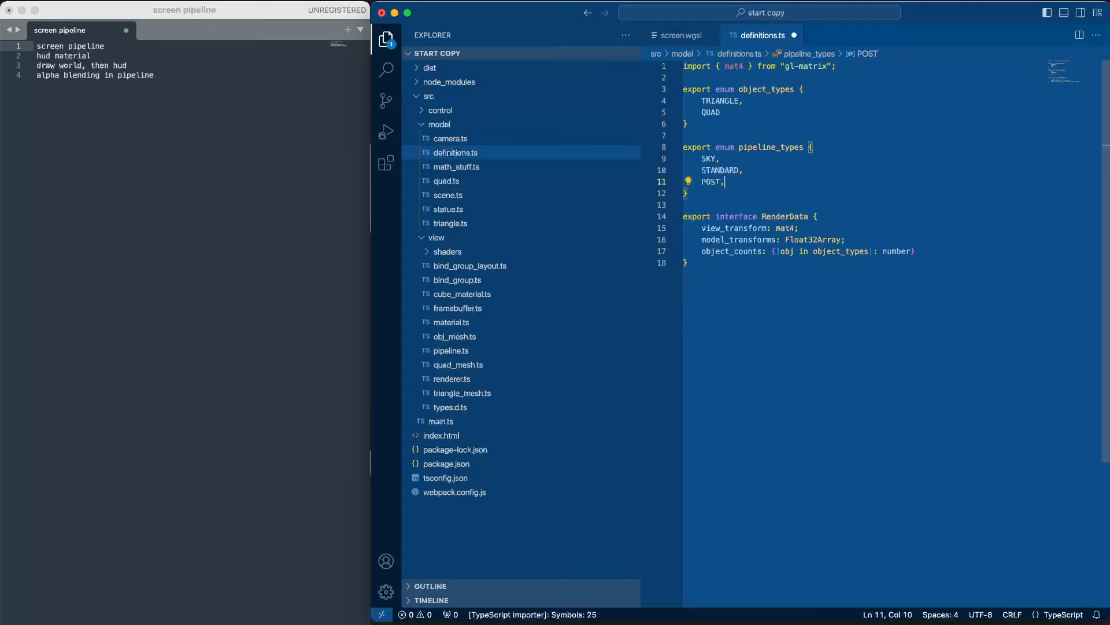
{"action": "key", "text": "Return"}
{"action": "key", "text": "Return"}
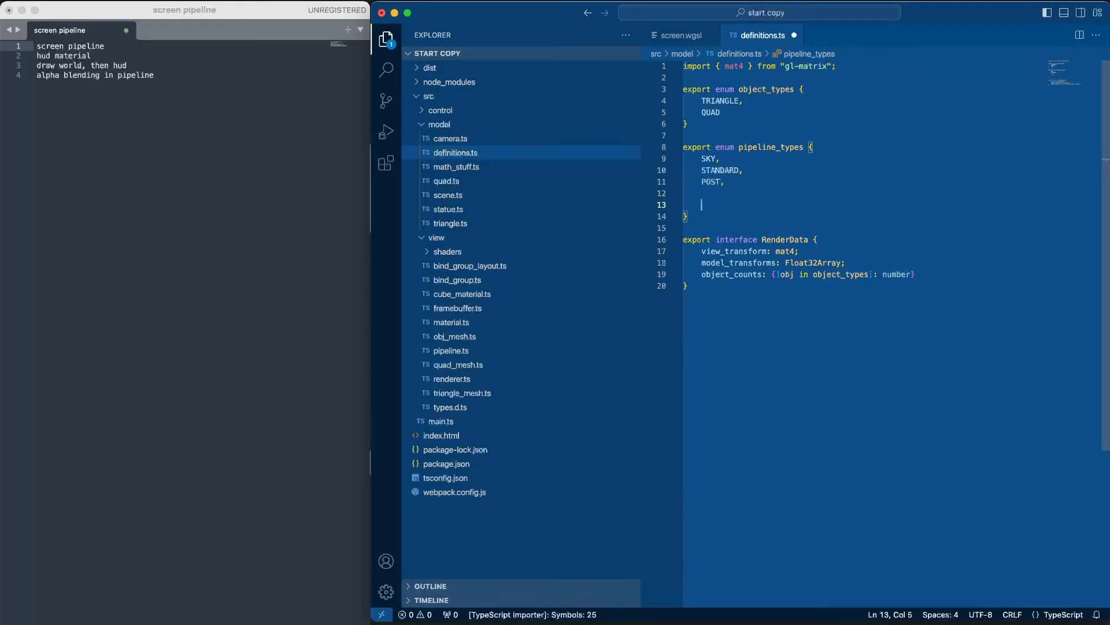
{"action": "key", "text": "BackSpace"}
{"action": "key", "text": "BackSpace"}
{"action": "key", "text": "BackSpace"}
{"action": "key", "text": "Return"}
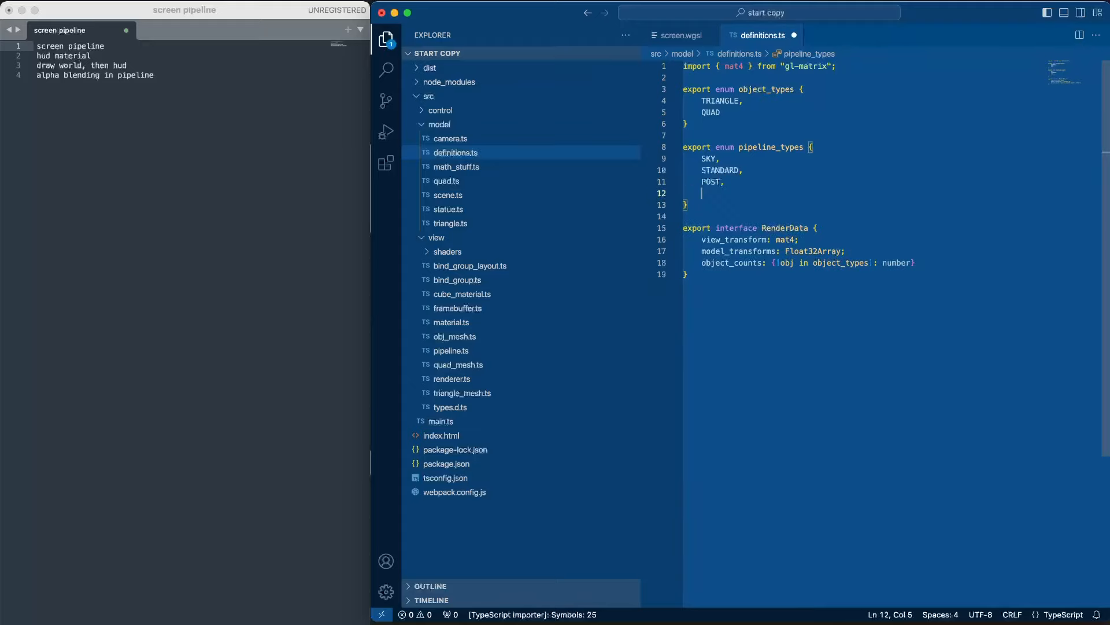
{"action": "type", "text": "HUD"}
{"action": "key", "text": "super+s"}
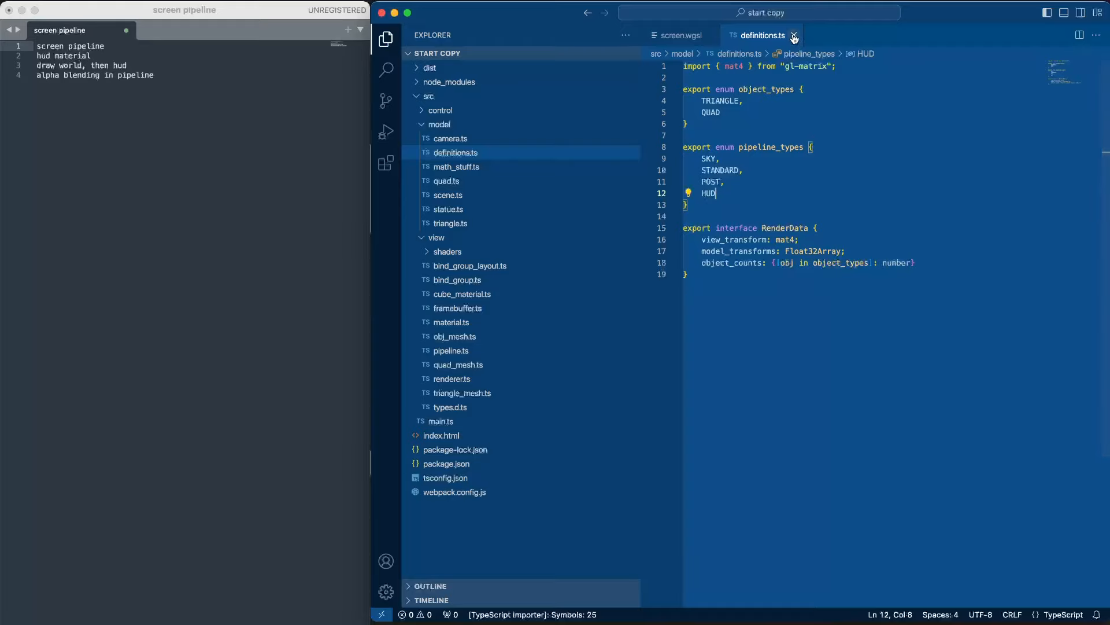
{"action": "left_click", "coordinate": [793, 36]}
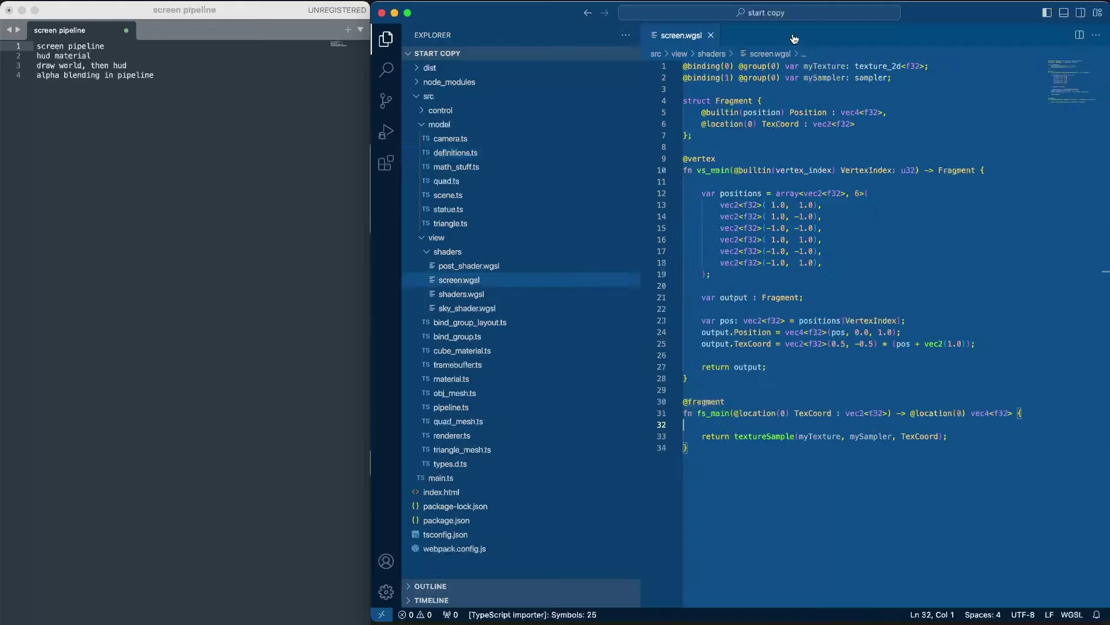
Step: Duplicate the POST entry line in the Renderer constructor's pipelines map
{"action": "left_click", "coordinate": [712, 36]}
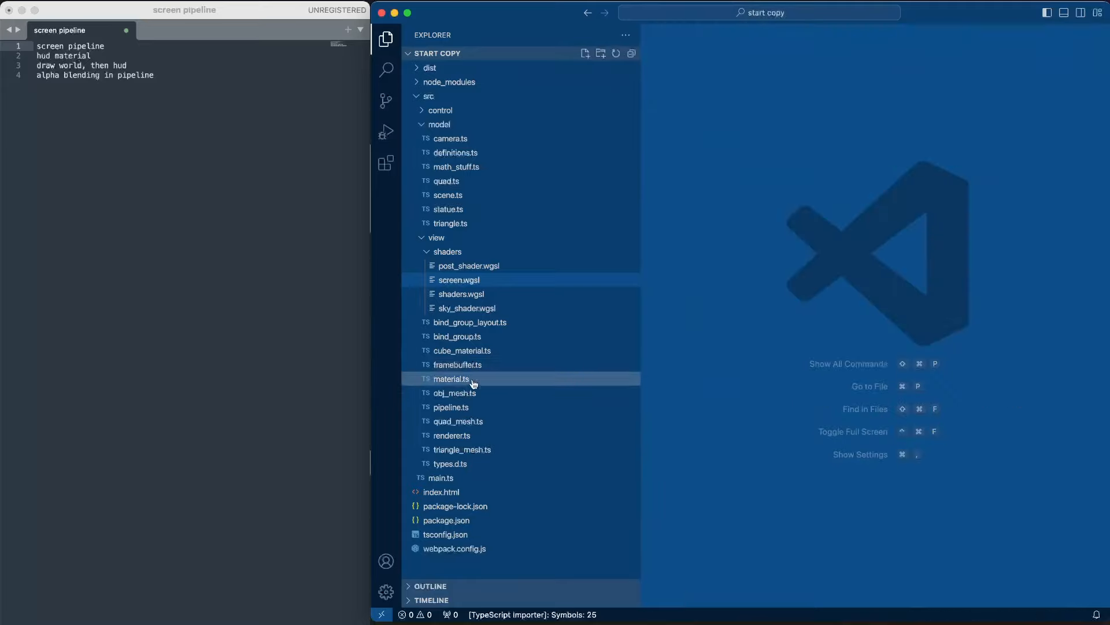
{"action": "left_click", "coordinate": [451, 435]}
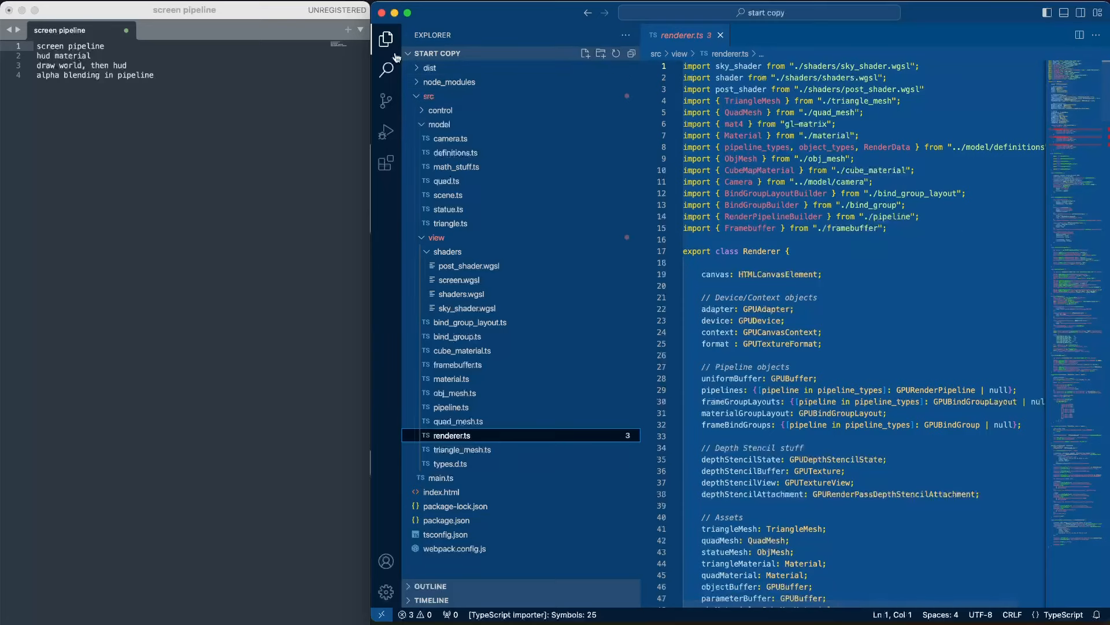
{"action": "left_click", "coordinate": [385, 38]}
{"action": "scroll", "coordinate": [720, 252], "scroll_direction": "down", "scroll_amount": 12}
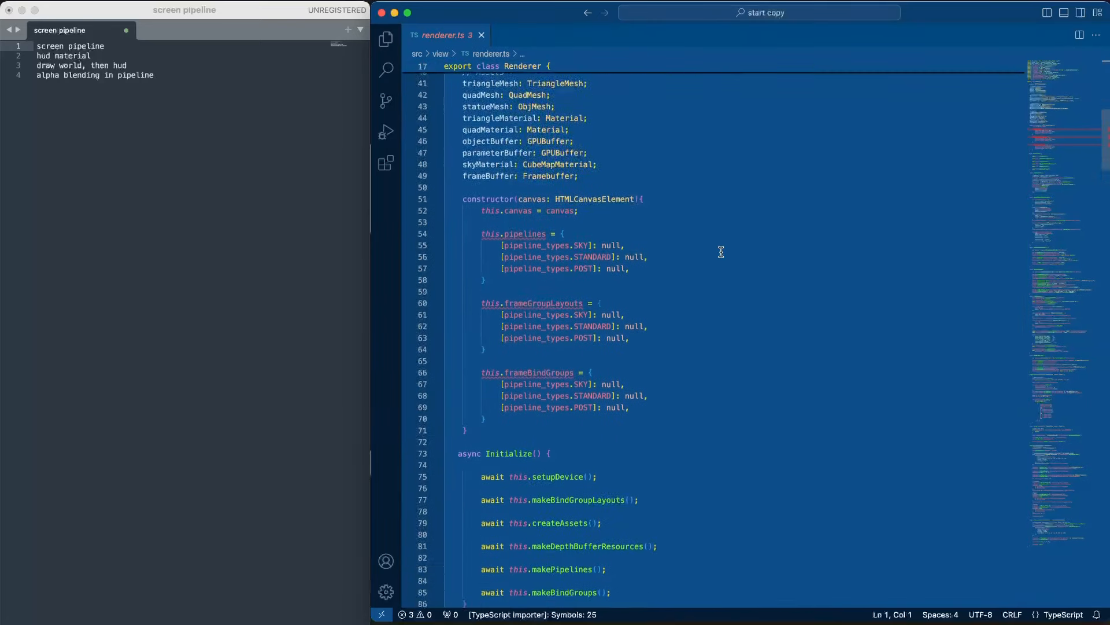
{"action": "scroll", "coordinate": [721, 252], "scroll_direction": "up", "scroll_amount": 4}
{"action": "scroll", "coordinate": [719, 252], "scroll_direction": "down", "scroll_amount": 1}
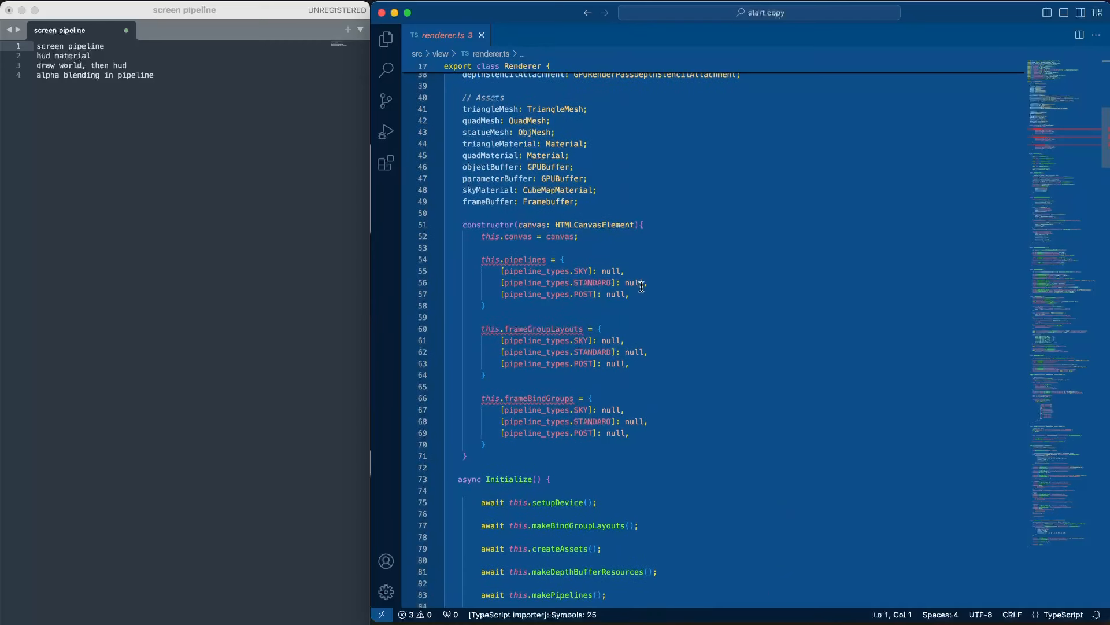
{"action": "left_click_drag", "start_coordinate": [630, 294], "coordinate": [501, 295]}
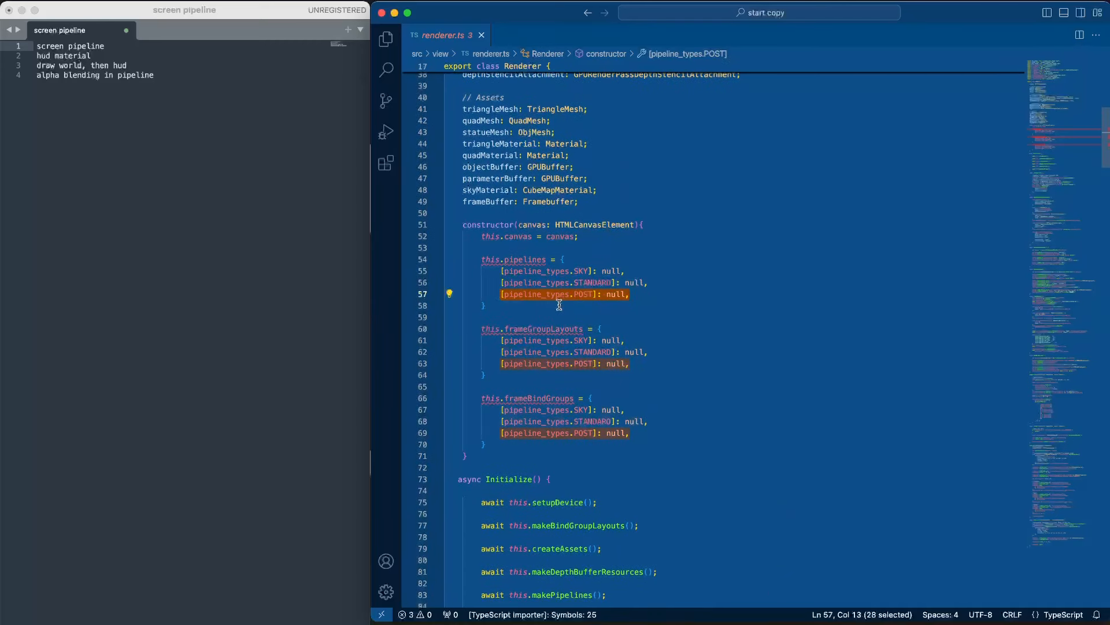
{"action": "key", "text": "super+c"}
{"action": "key", "text": "Right"}
{"action": "key", "text": "Return"}
{"action": "key", "text": "super+v"}
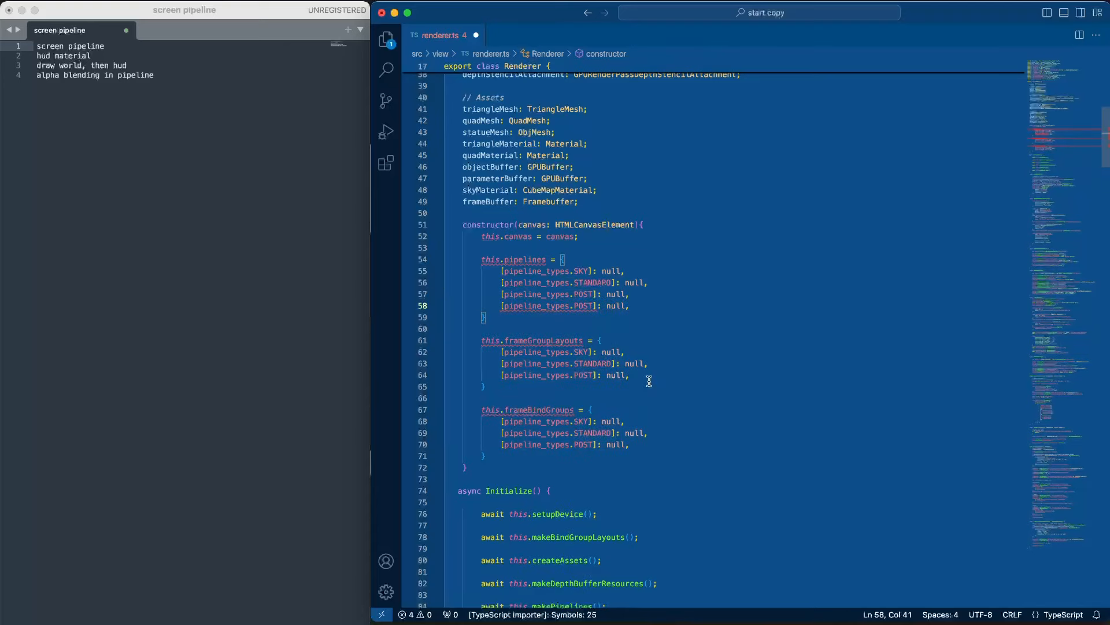
Step: Duplicate the POST lines in frameGroupLayouts and frameBindGroups and rename the duplicates to HUD
{"action": "left_click", "coordinate": [649, 375]}
{"action": "key", "text": "Return"}
{"action": "key", "text": "super+v"}
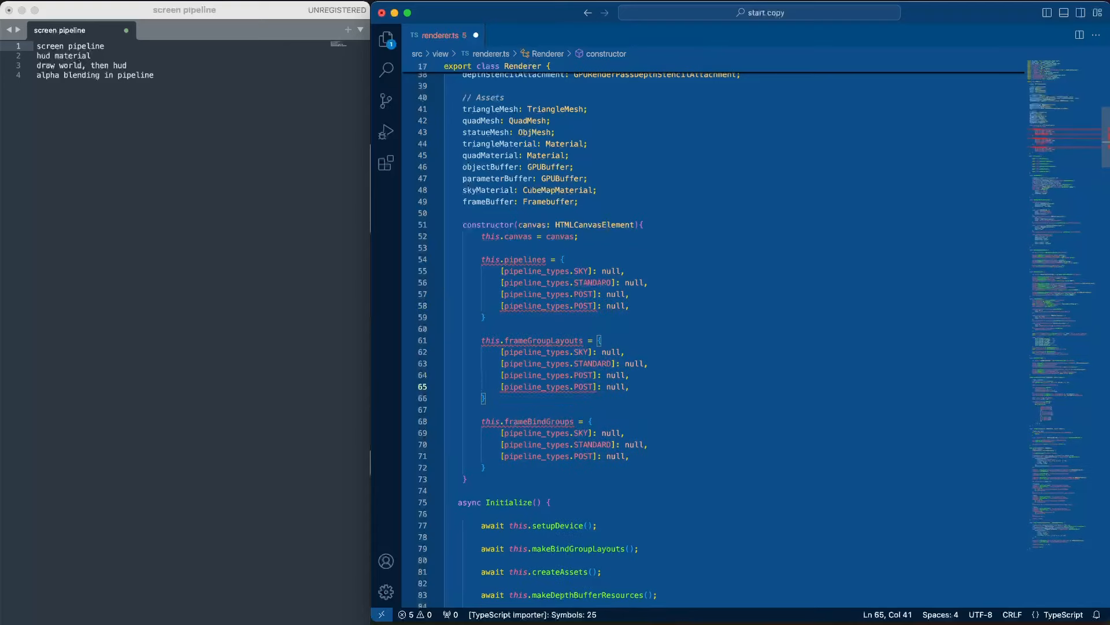
{"action": "left_click", "coordinate": [639, 458]}
{"action": "key", "text": "Return"}
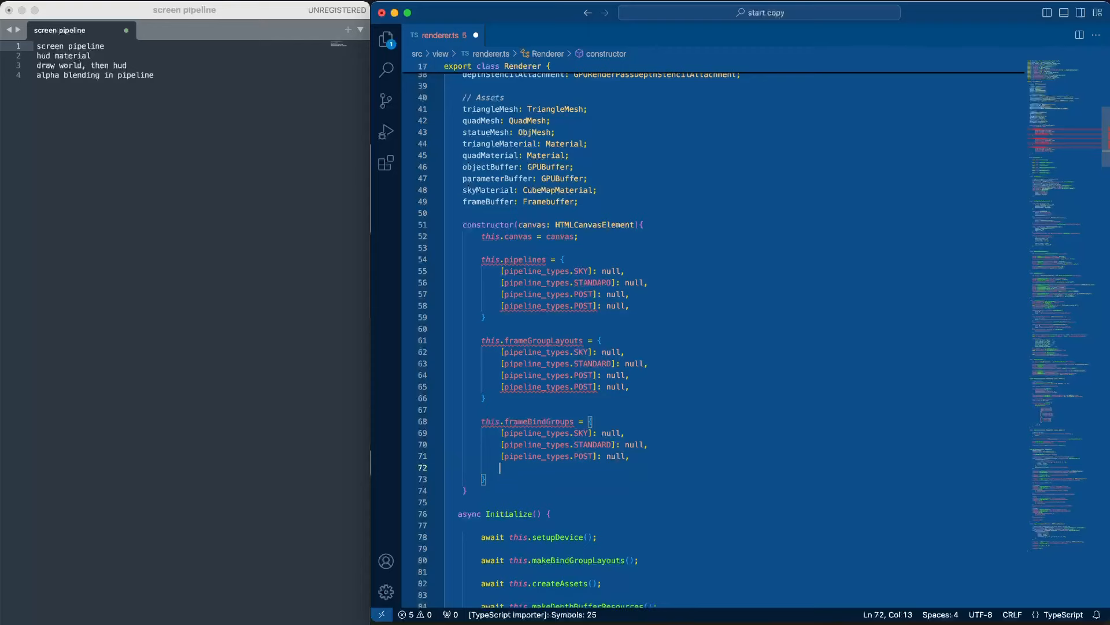
{"action": "key", "text": "super+v"}
{"action": "double_click", "coordinate": [581, 305]}
{"action": "type", "text": "HUD"}
{"action": "double_click", "coordinate": [583, 387]}
{"action": "type", "text": "HUD"}
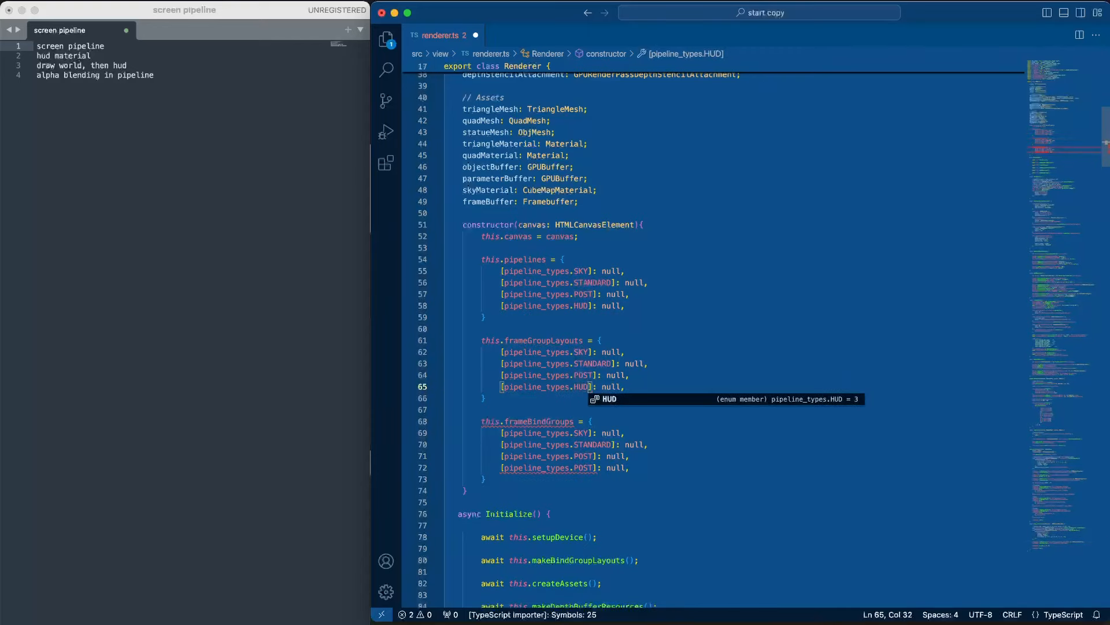
{"action": "double_click", "coordinate": [583, 468]}
{"action": "type", "text": "HUD"}
{"action": "left_click", "coordinate": [452, 409]}
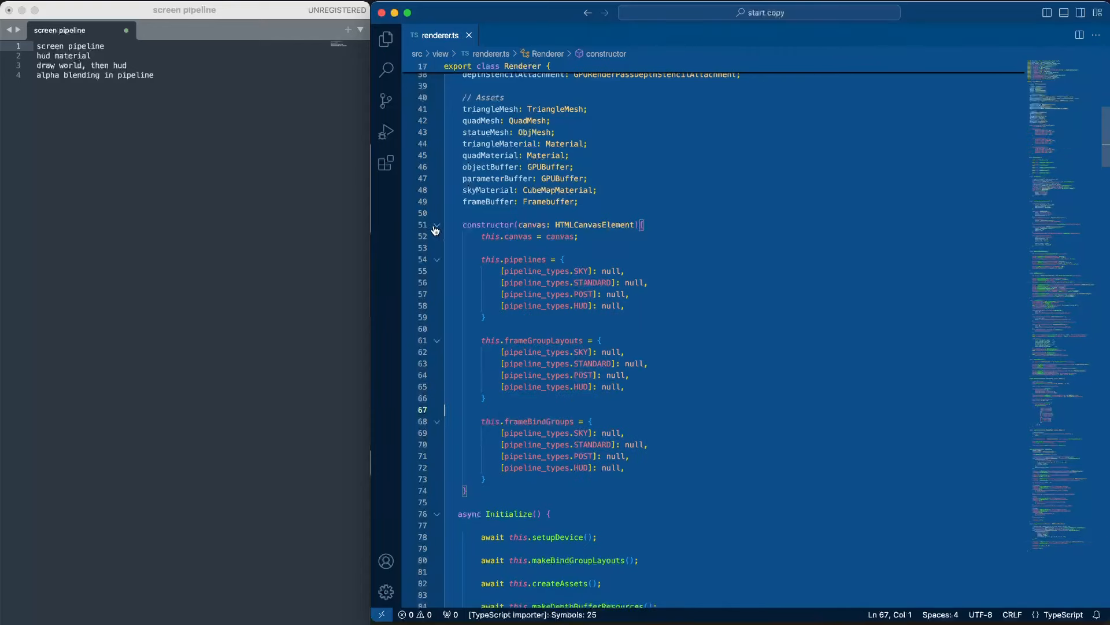
Step: Fold the constructor, Initialize, setupDevice, makeDepthBufferResources and makeBindGroupLayouts bodies
{"action": "left_click", "coordinate": [437, 225]}
{"action": "left_click", "coordinate": [437, 260]}
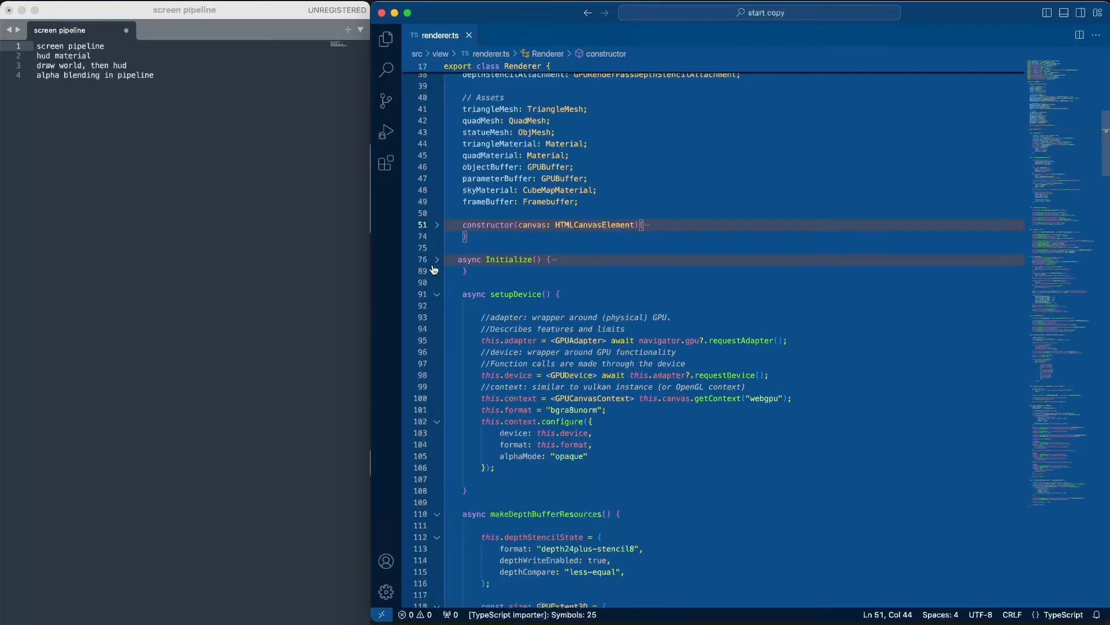
{"action": "left_click", "coordinate": [437, 294]}
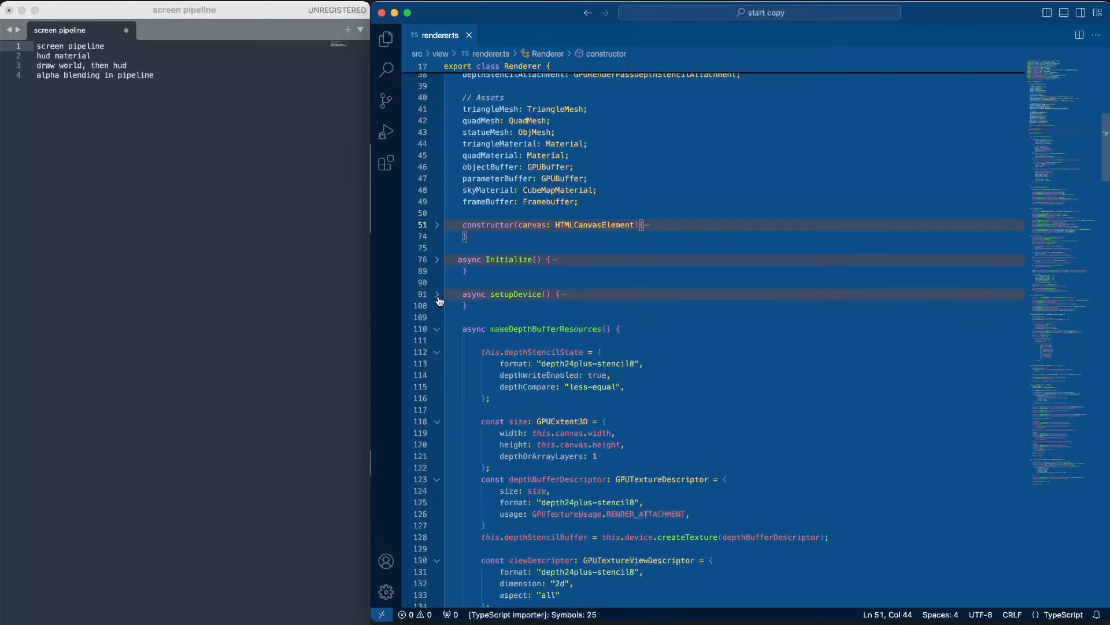
{"action": "left_click", "coordinate": [437, 328]}
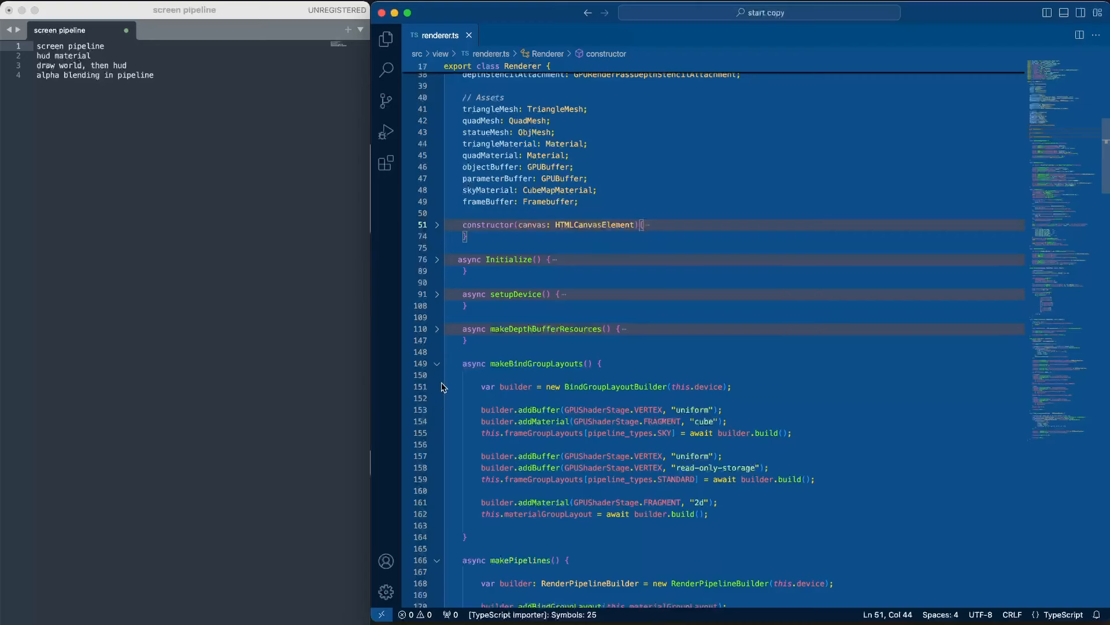
{"action": "left_click", "coordinate": [437, 363]}
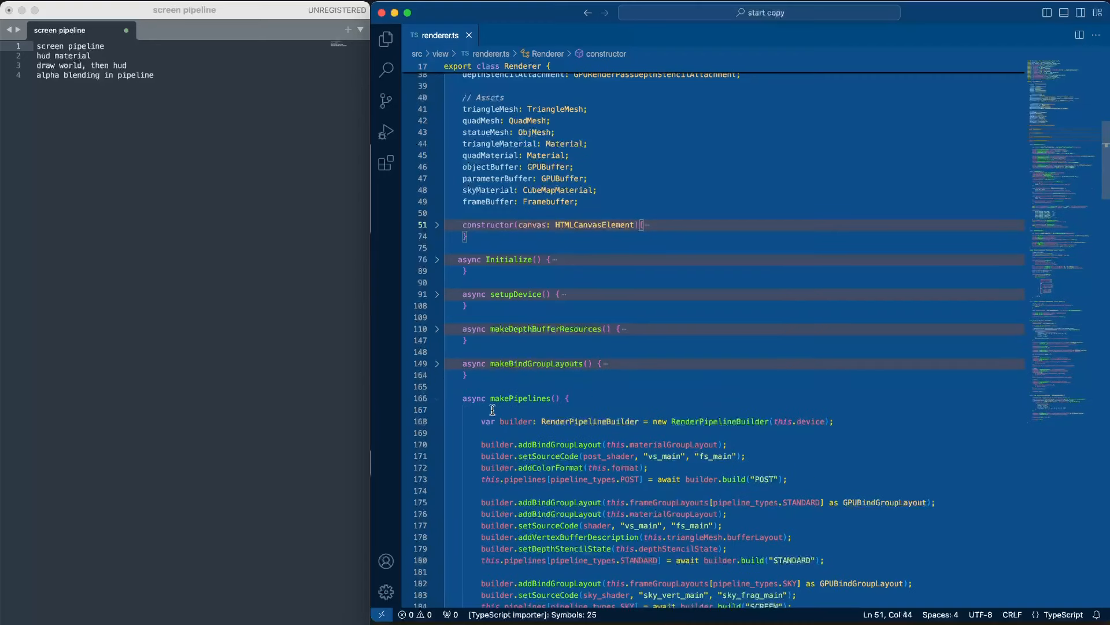
{"action": "scroll", "coordinate": [645, 422], "scroll_direction": "down", "scroll_amount": 4}
{"action": "scroll", "coordinate": [646, 422], "scroll_direction": "up", "scroll_amount": 1}
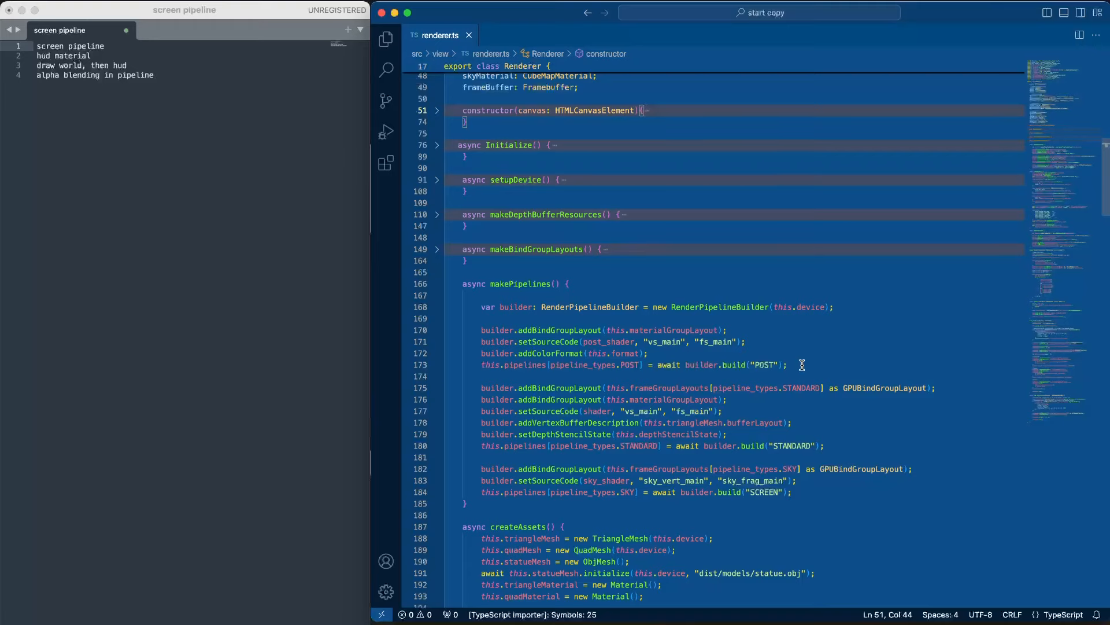
Step: Duplicate the POST pipeline setup block (lines 170-173) inside makePipelines
{"action": "left_click_drag", "start_coordinate": [788, 365], "coordinate": [482, 330]}
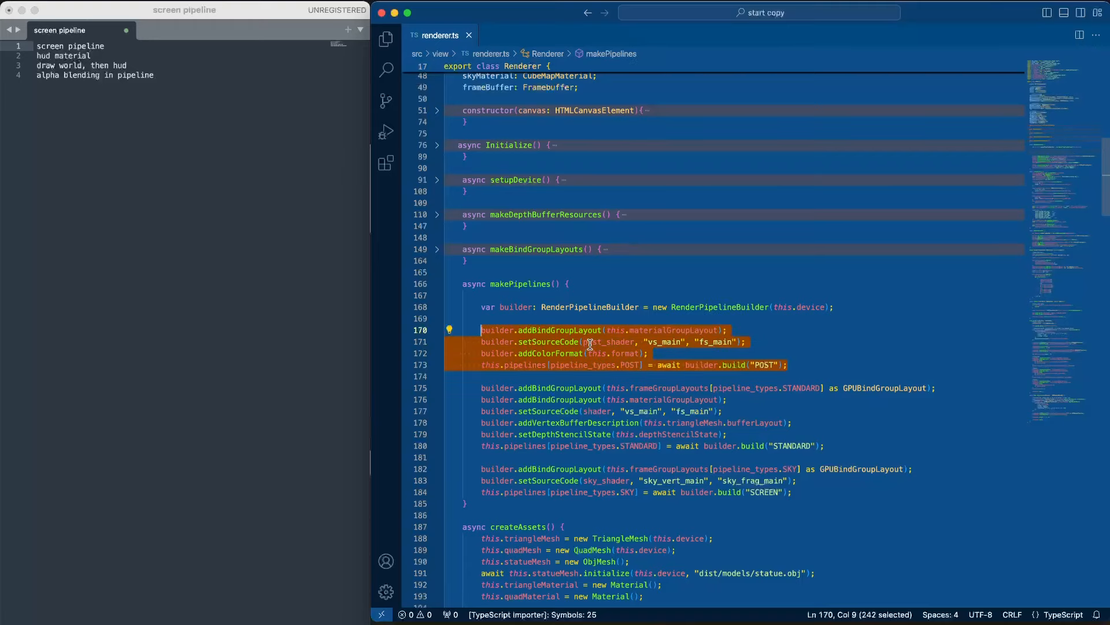
{"action": "left_click", "coordinate": [809, 365]}
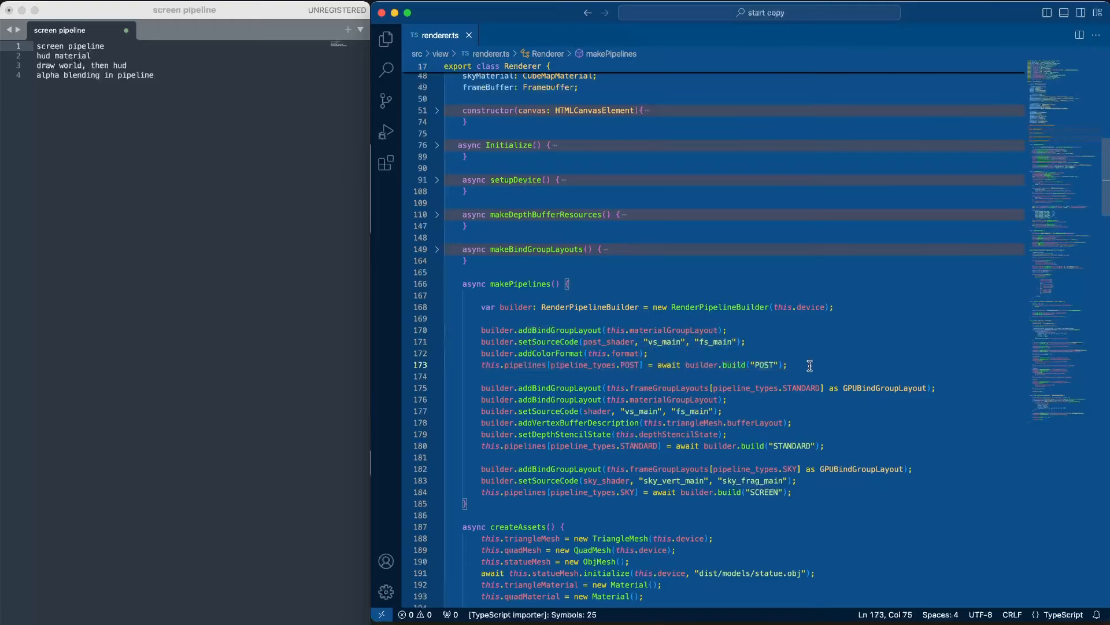
{"action": "key", "text": "Return"}
{"action": "key", "text": "Return"}
{"action": "key", "text": "ctrl+v"}
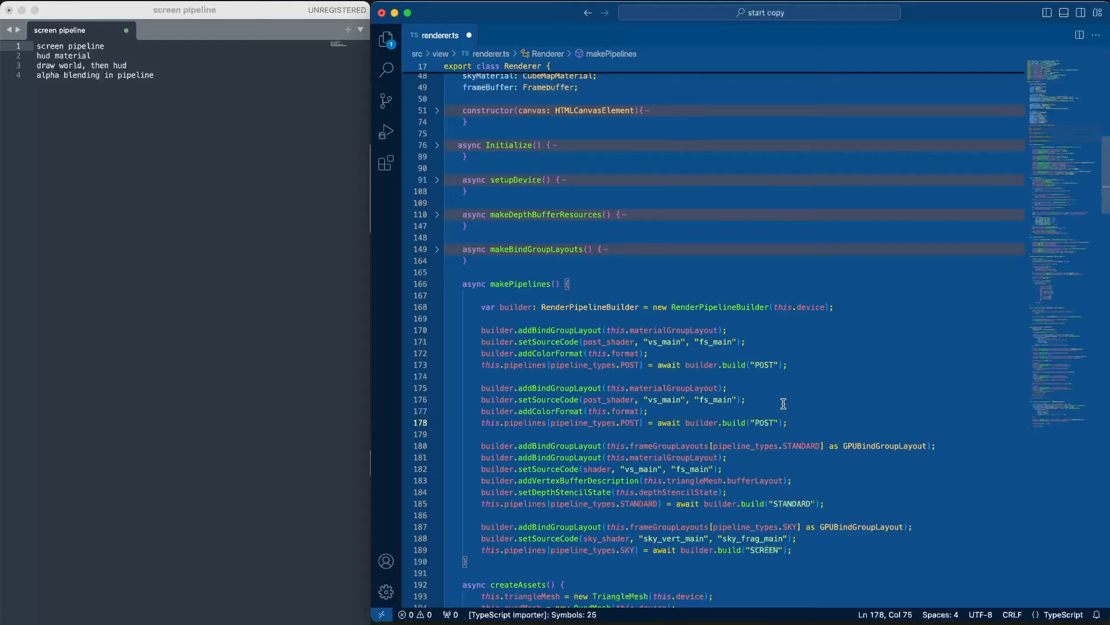
{"action": "scroll", "coordinate": [663, 404], "scroll_direction": "up", "scroll_amount": 15}
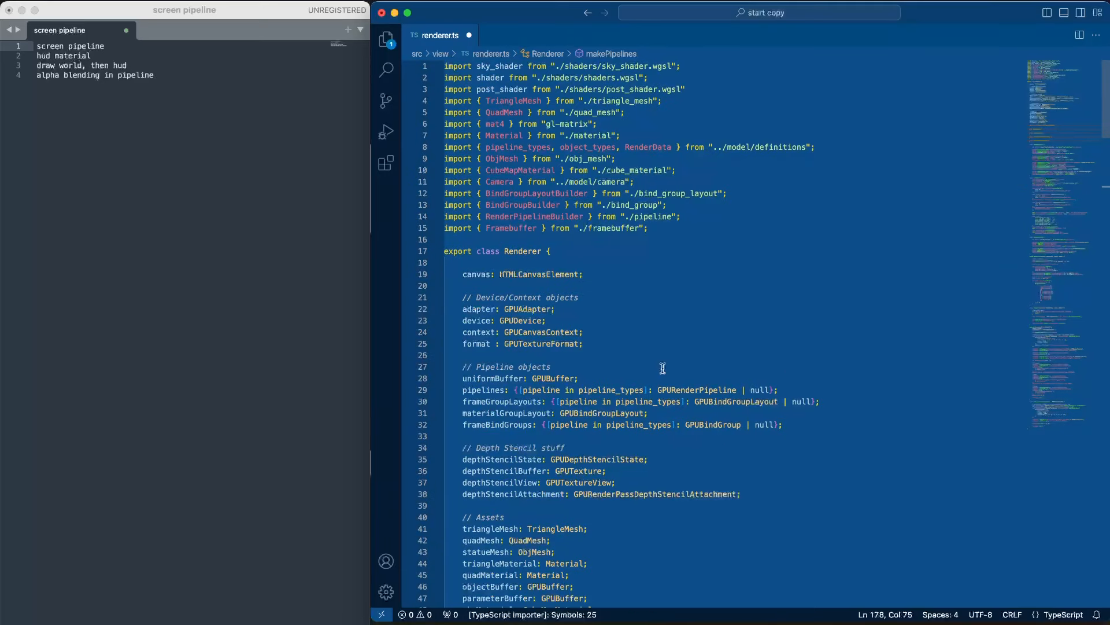
Step: Add a screen_shader import below the post_shader import in renderer.ts and save
{"action": "left_click", "coordinate": [697, 90]}
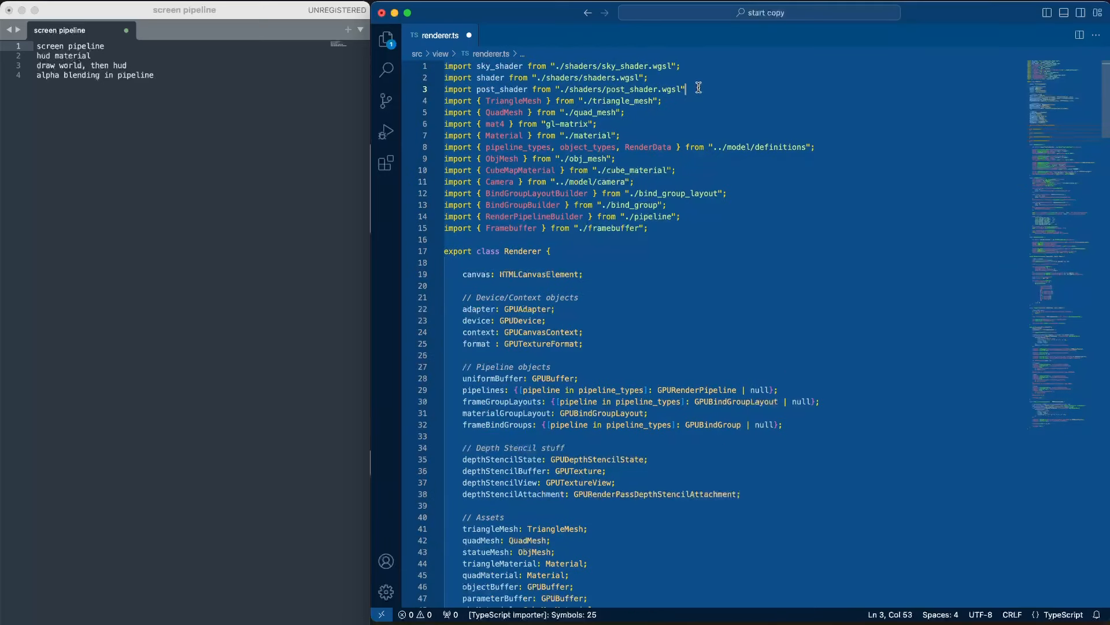
{"action": "key", "text": "Return"}
{"action": "type", "text": "import "}
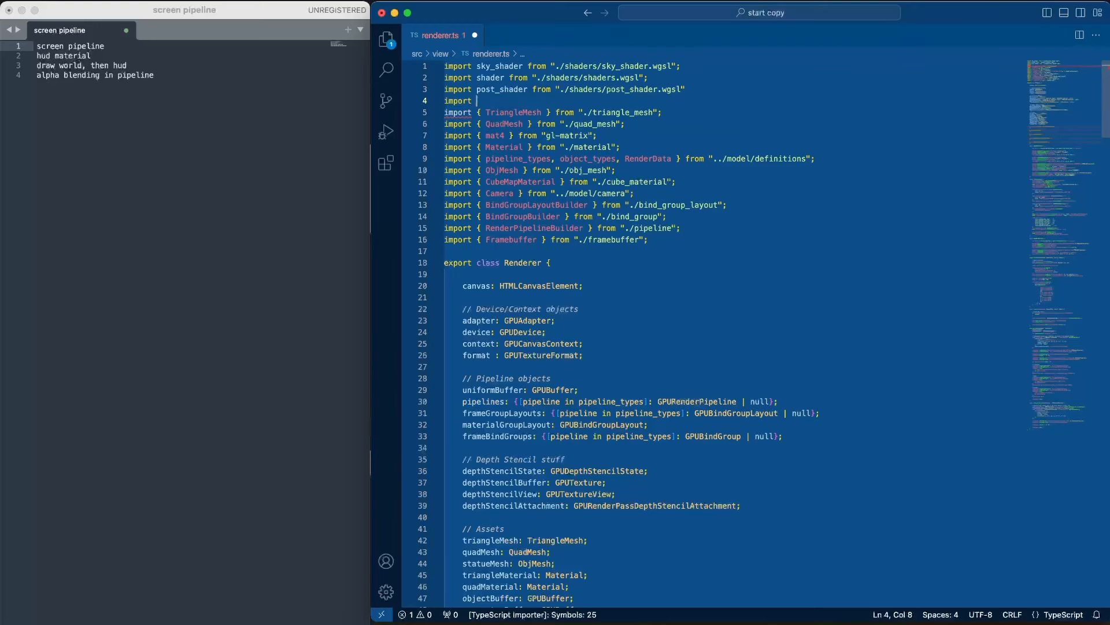
{"action": "type", "text": "screen_shader, \"vs_main\", \"fs_main\");"}
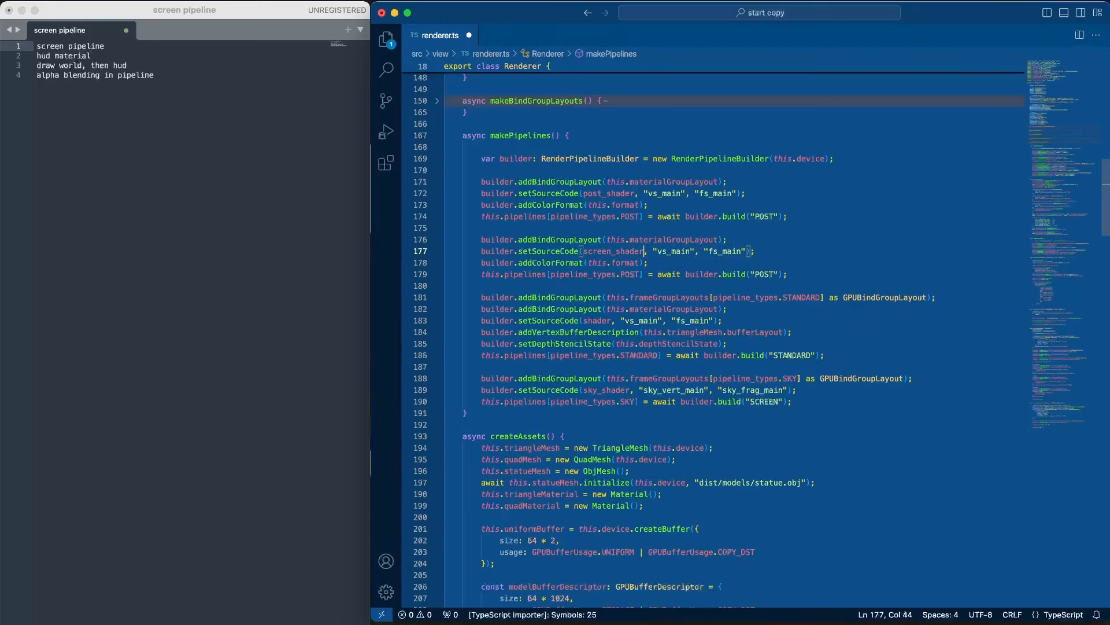
{"action": "key", "text": "ctrl+s"}
{"action": "scroll", "coordinate": [705, 251], "scroll_direction": "up", "scroll_amount": 20}
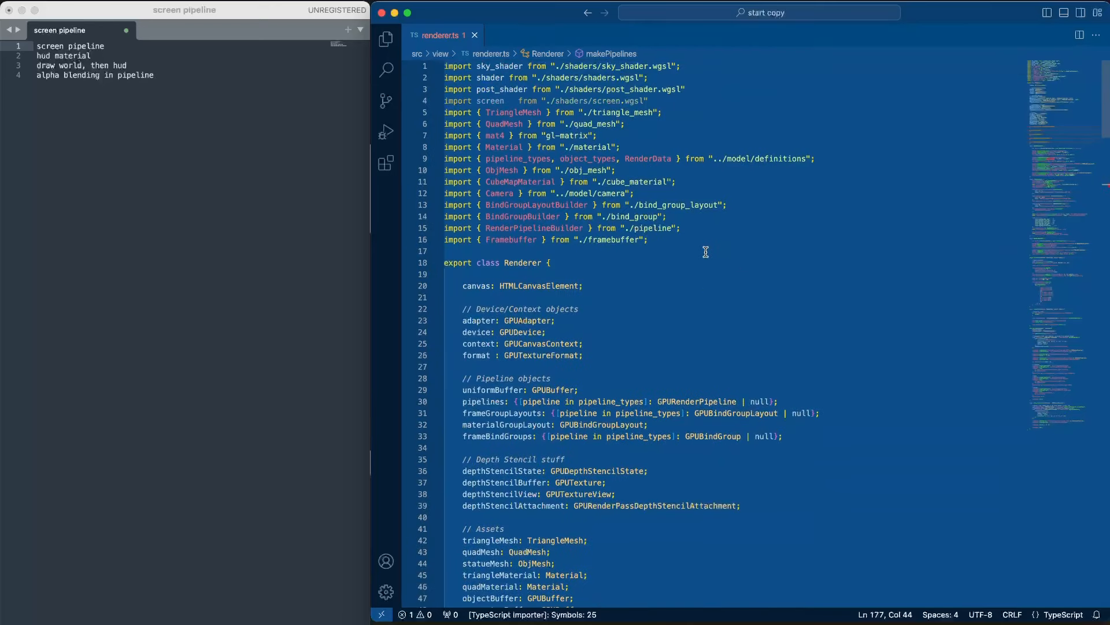
{"action": "left_click", "coordinate": [538, 100]}
{"action": "type", "text": "_shader"}
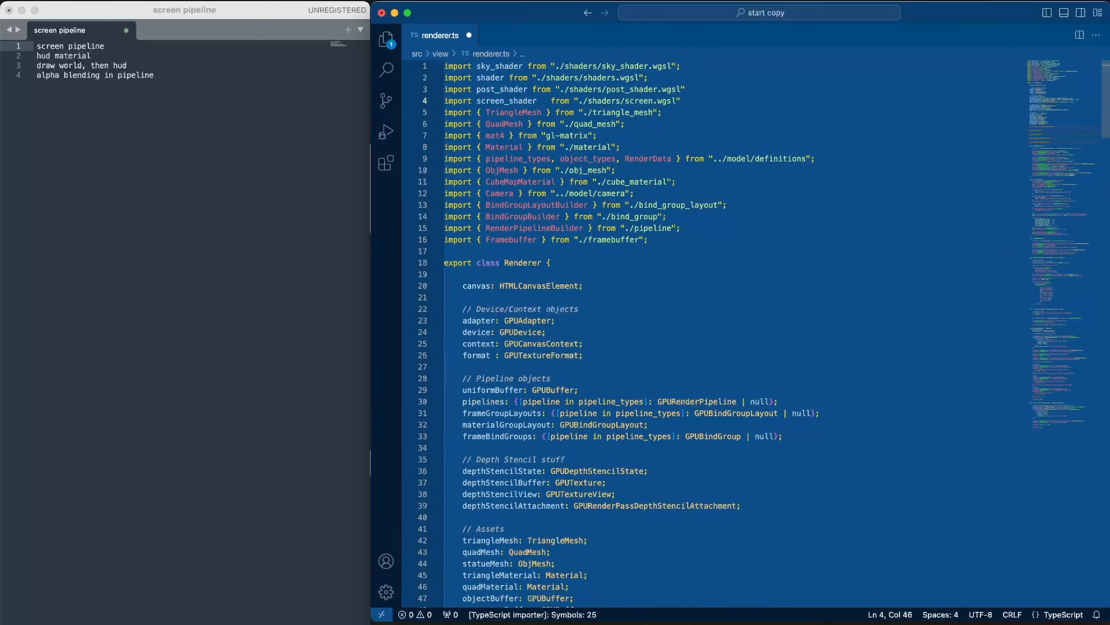
{"action": "type", "text": "_shader"}
Step: Rename screen.wgsl to screen_shader.wgsl in the shaders folder
{"action": "left_click", "coordinate": [386, 38]}
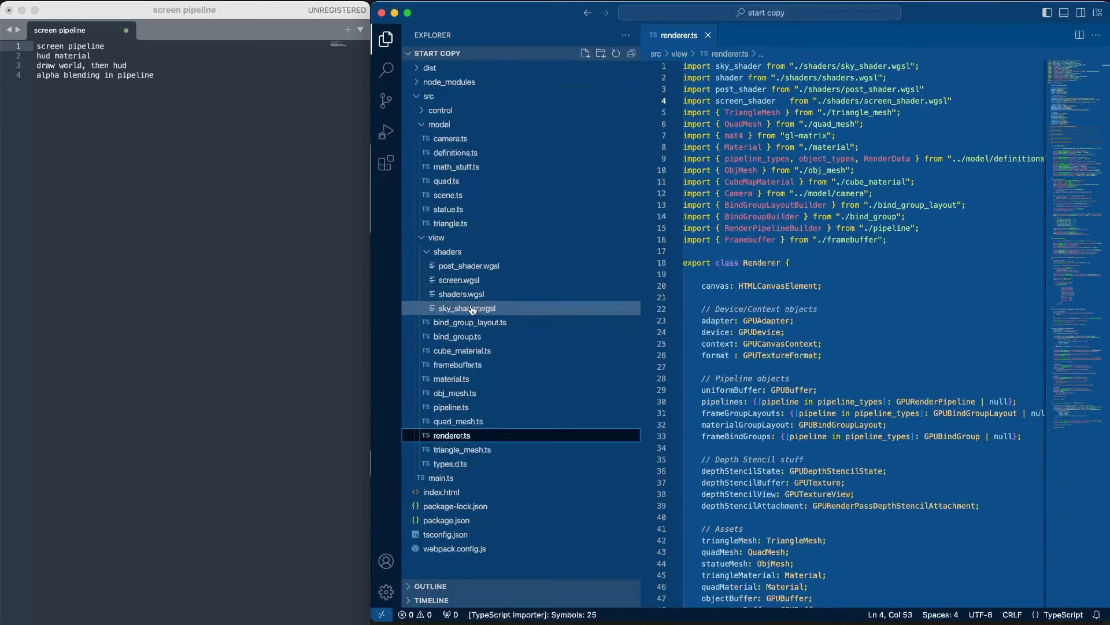
{"action": "left_click", "coordinate": [475, 279]}
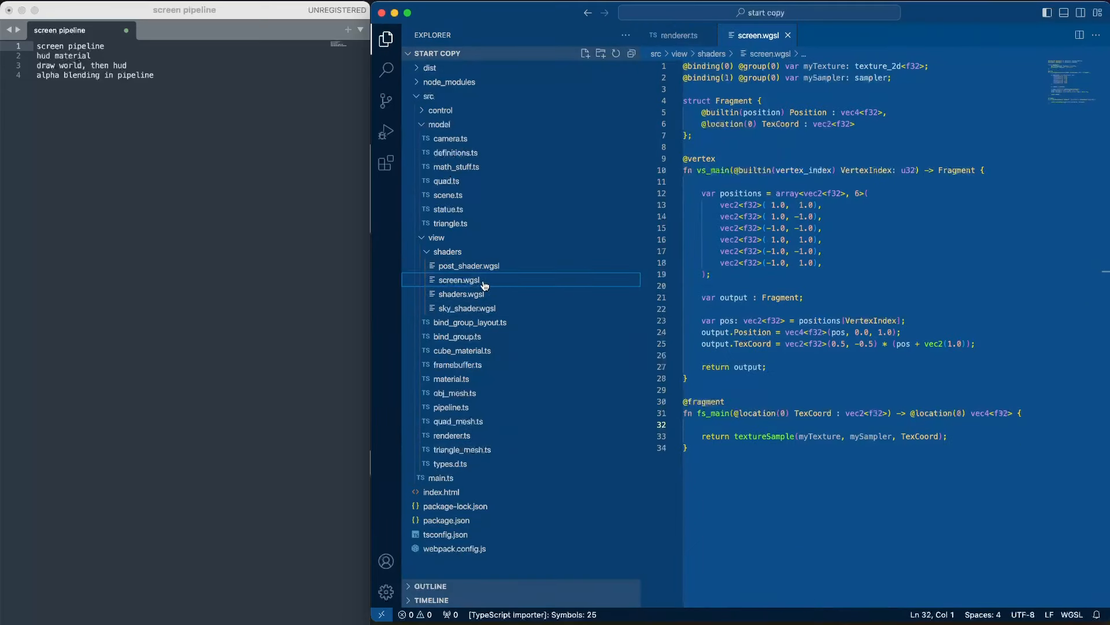
{"action": "right_click", "coordinate": [467, 281]}
{"action": "left_click", "coordinate": [521, 442]}
{"action": "type", "text": "_shader.wgsl"}
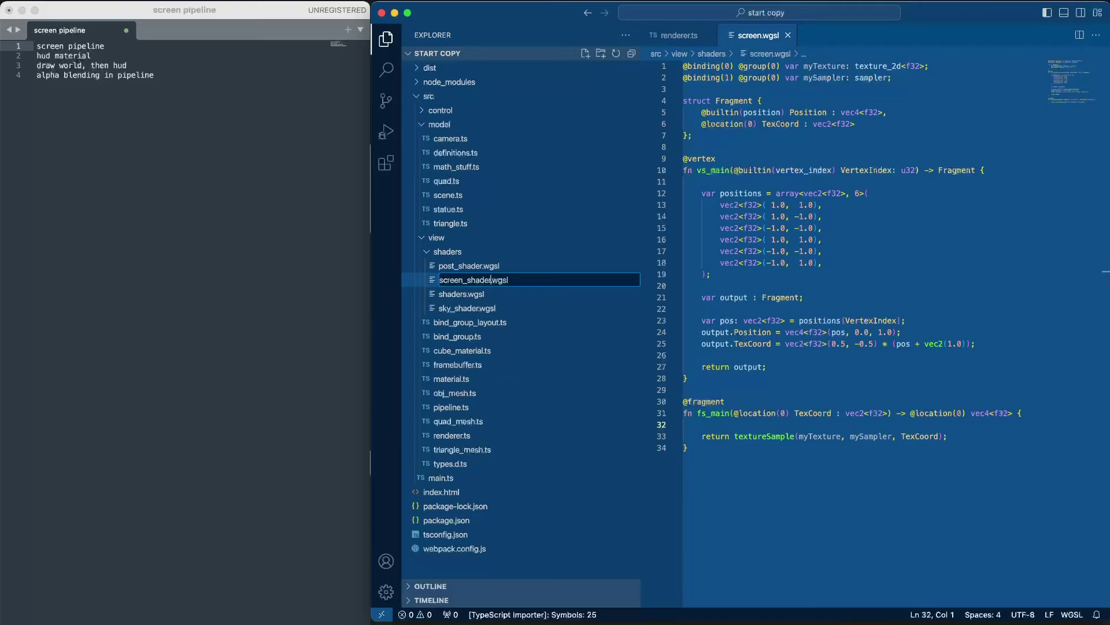
{"action": "key", "text": "Return"}
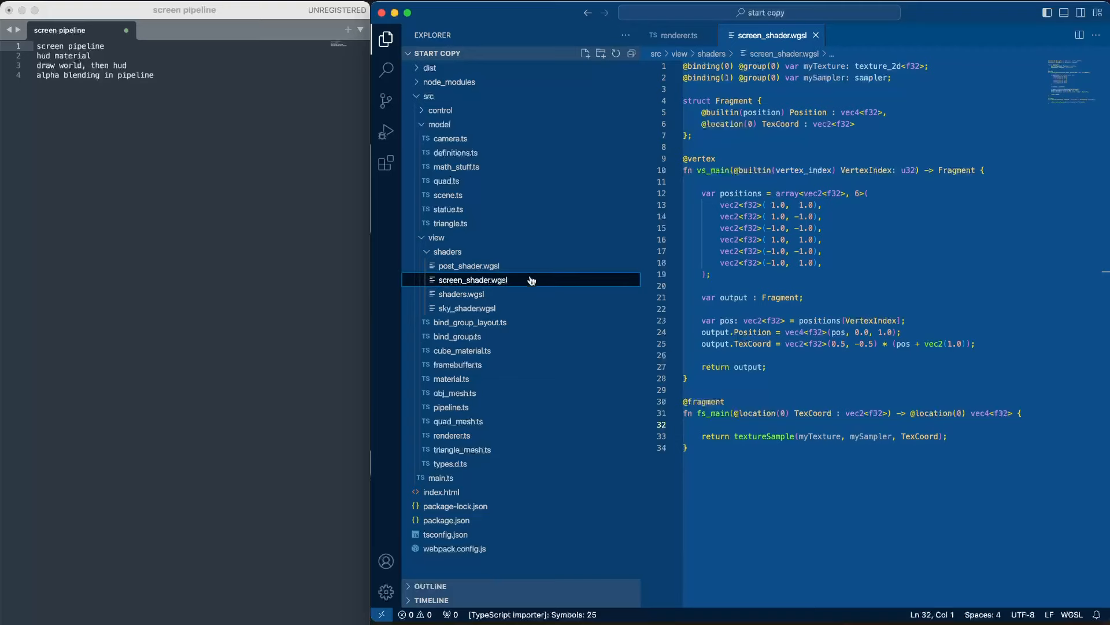
{"action": "left_click", "coordinate": [818, 36]}
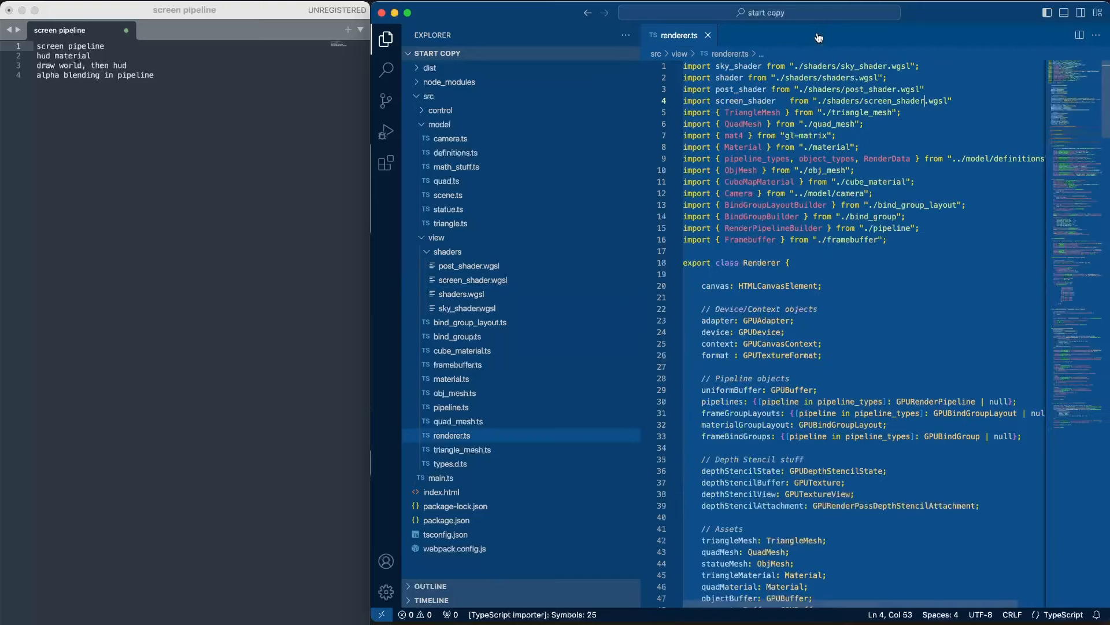
{"action": "left_click", "coordinate": [447, 252]}
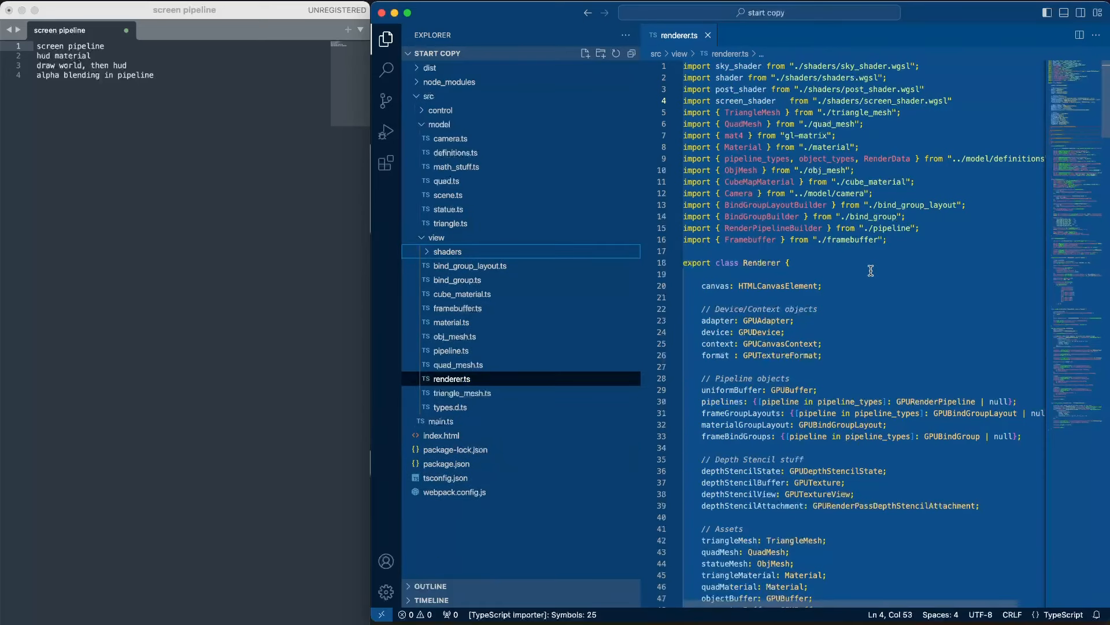
{"action": "scroll", "coordinate": [911, 214], "scroll_direction": "down", "scroll_amount": 10}
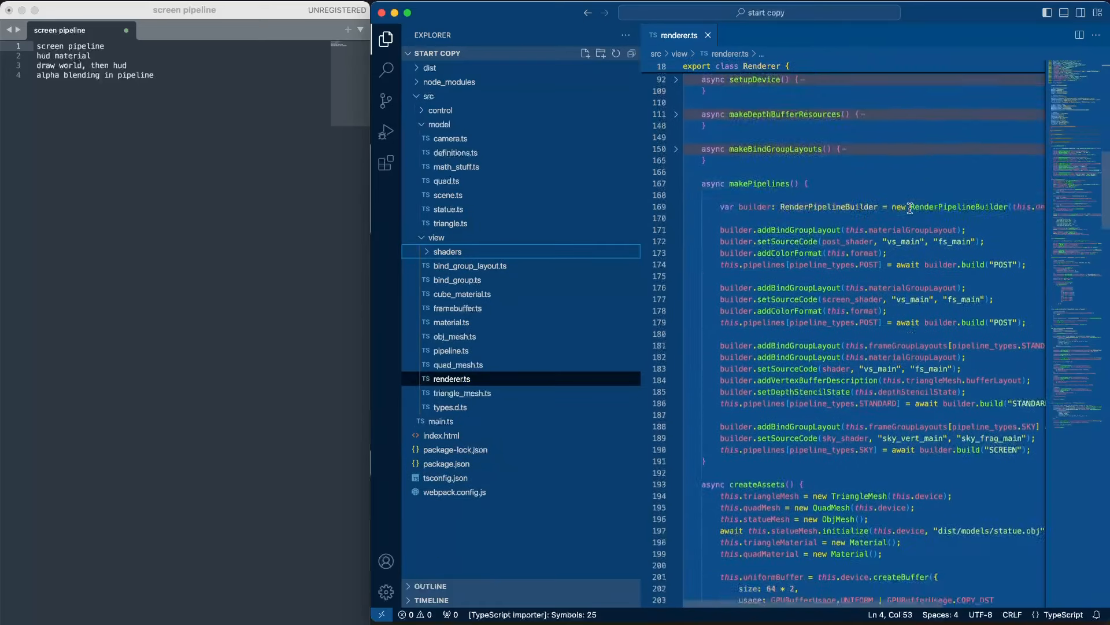
{"action": "scroll", "coordinate": [911, 214], "scroll_direction": "down", "scroll_amount": 3}
{"action": "scroll", "coordinate": [911, 213], "scroll_direction": "up", "scroll_amount": 5}
{"action": "scroll", "coordinate": [910, 209], "scroll_direction": "down", "scroll_amount": 2}
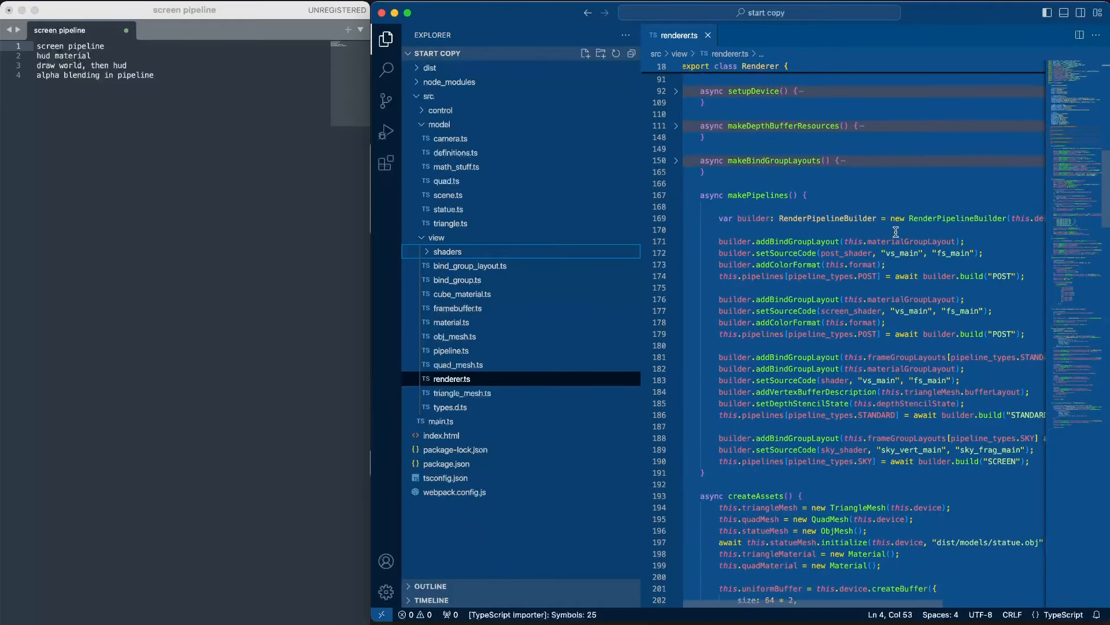
{"action": "scroll", "coordinate": [896, 232], "scroll_direction": "right", "scroll_amount": 2}
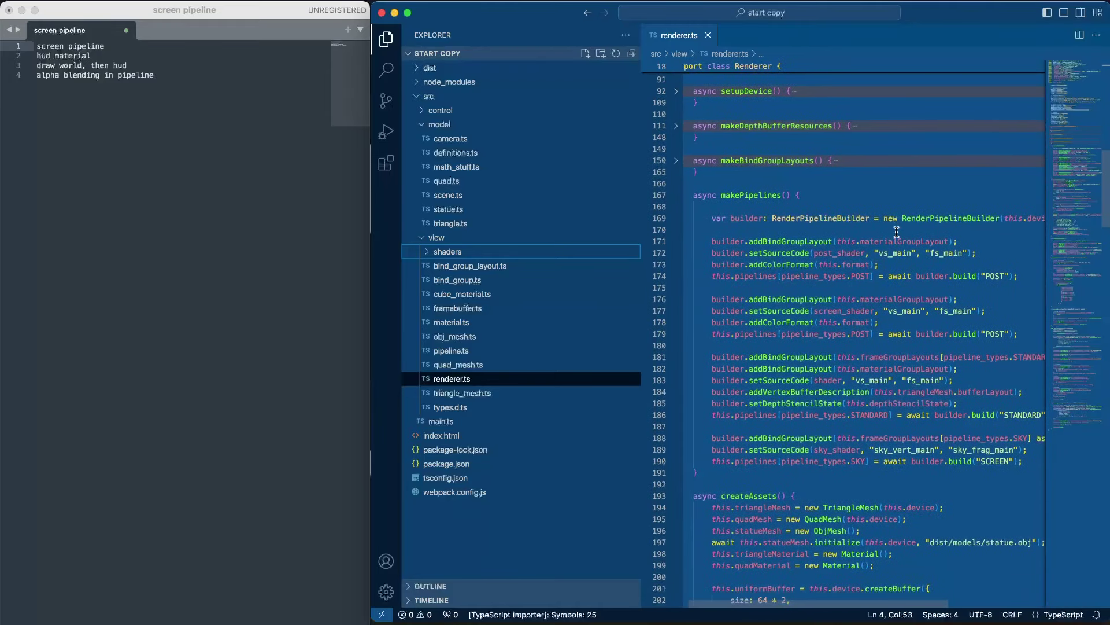
Step: Reopen screen_shader.wgsl to verify the rename, then hide the file tree
{"action": "left_click", "coordinate": [446, 251]}
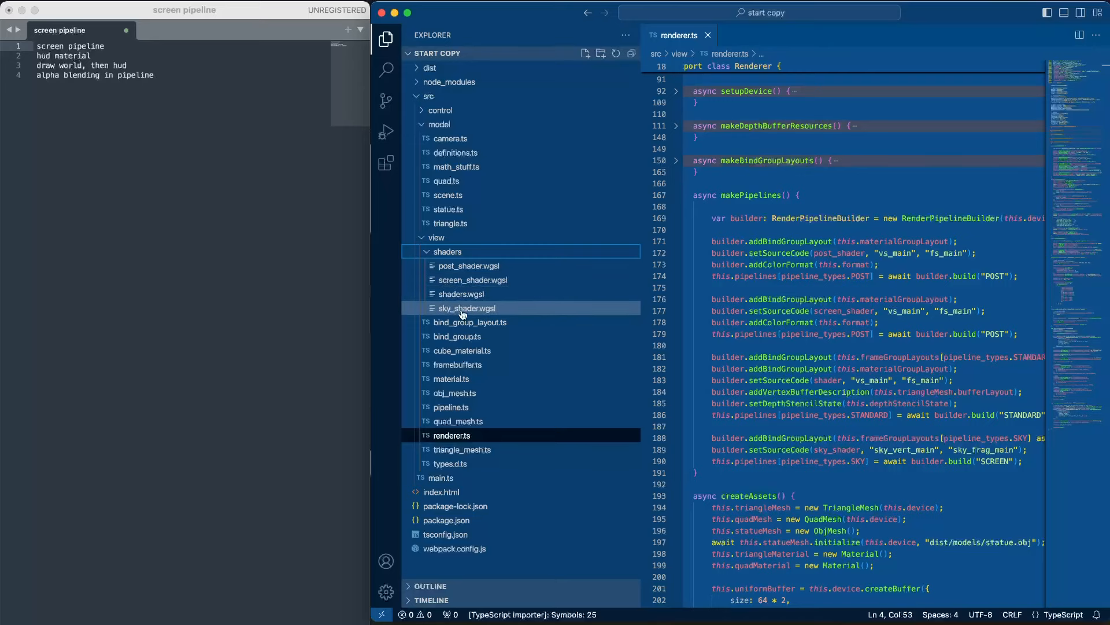
{"action": "left_click", "coordinate": [472, 280]}
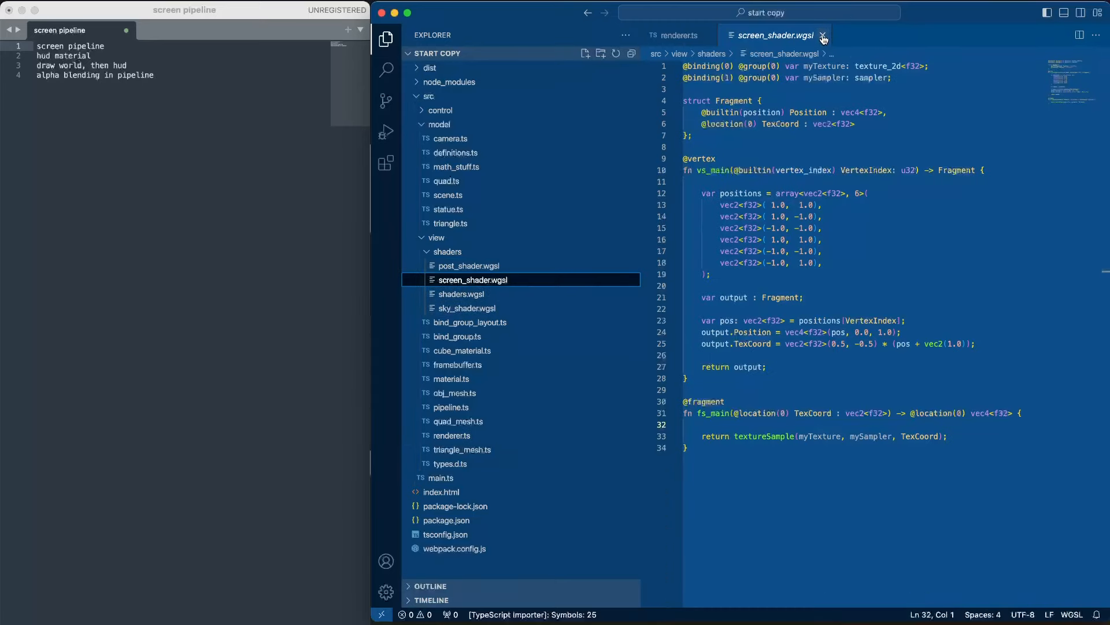
{"action": "left_click", "coordinate": [823, 35]}
{"action": "left_click", "coordinate": [448, 252]}
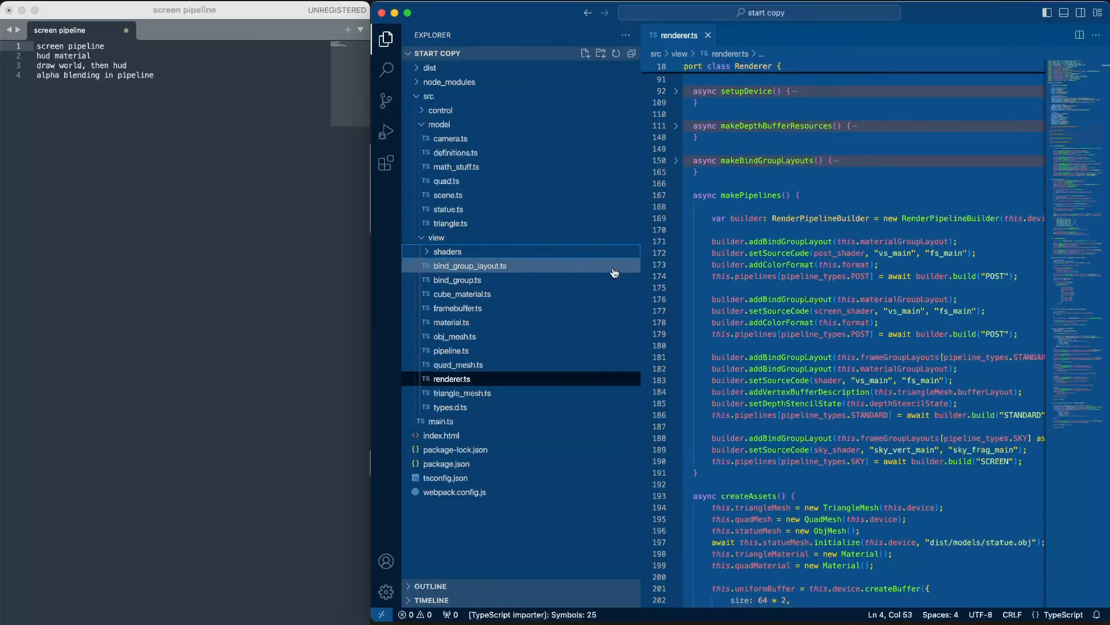
{"action": "left_click", "coordinate": [386, 38]}
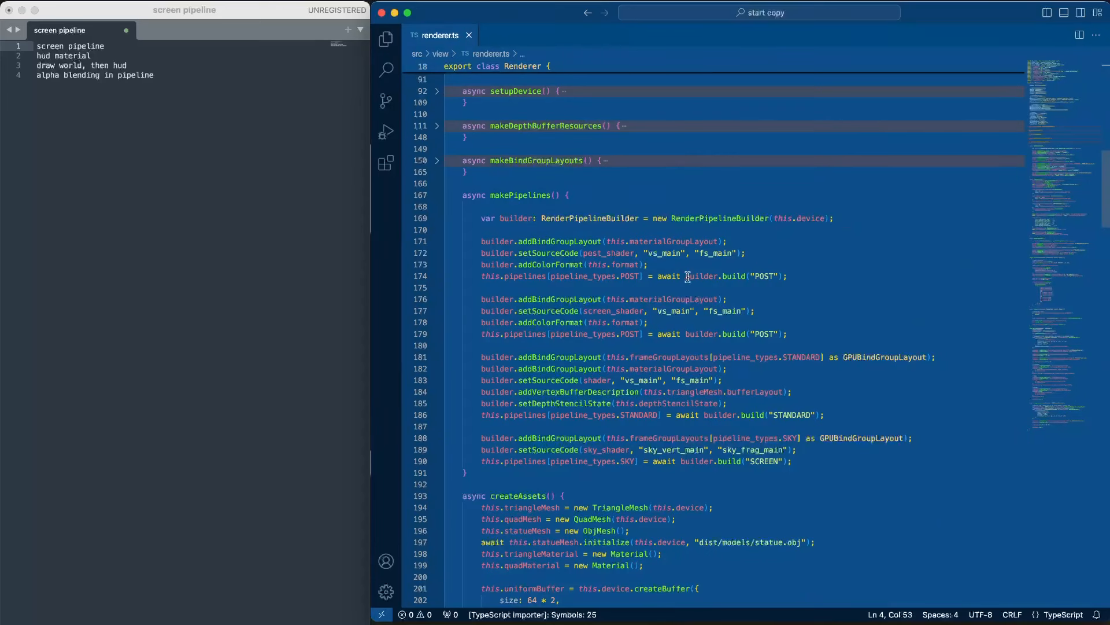
Step: Change the first pipeline block to pipeline_types.HUD and build("HUD"), then fold makePipelines
{"action": "double_click", "coordinate": [631, 278]}
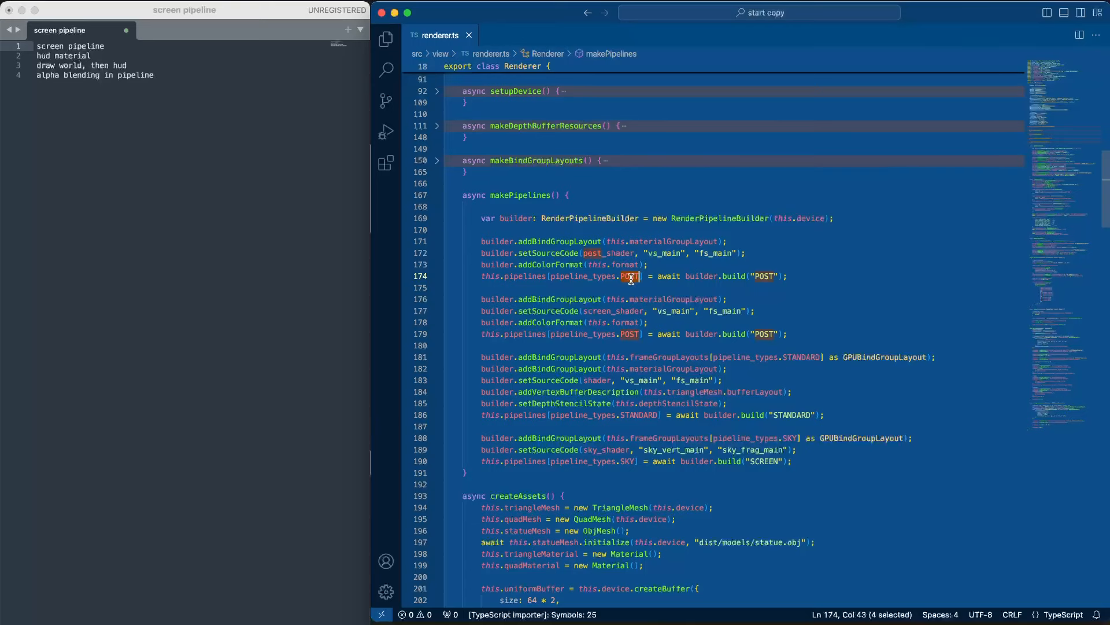
{"action": "type", "text": "HUD"}
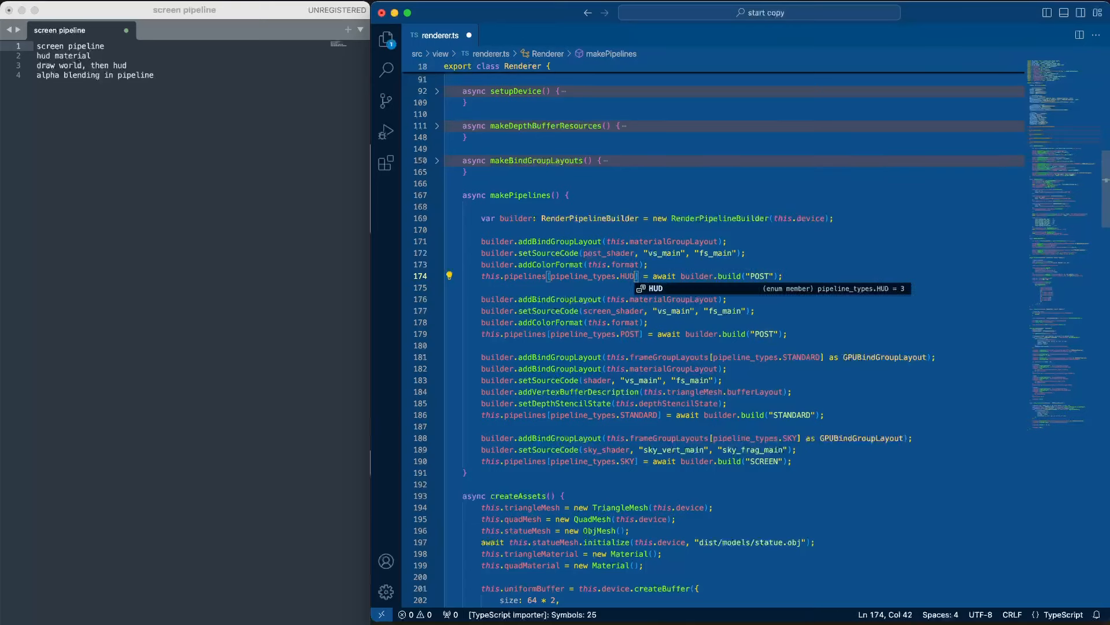
{"action": "left_click", "coordinate": [784, 262]}
{"action": "double_click", "coordinate": [764, 276]}
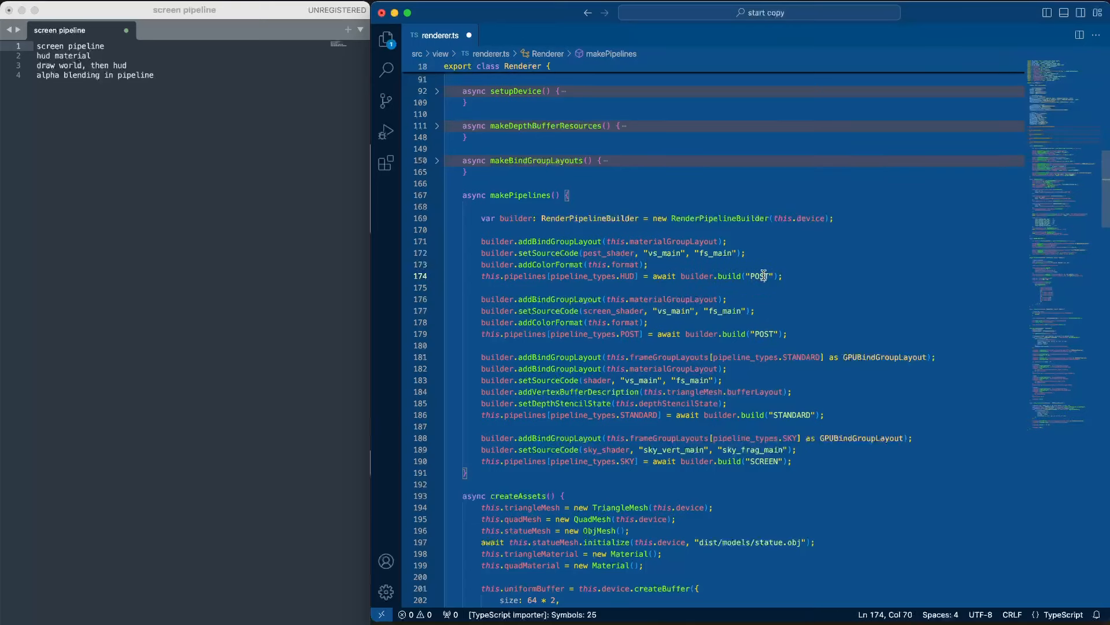
{"action": "type", "text": "HUD"}
{"action": "left_click", "coordinate": [825, 271]}
{"action": "mouse_move", "coordinate": [578, 333]}
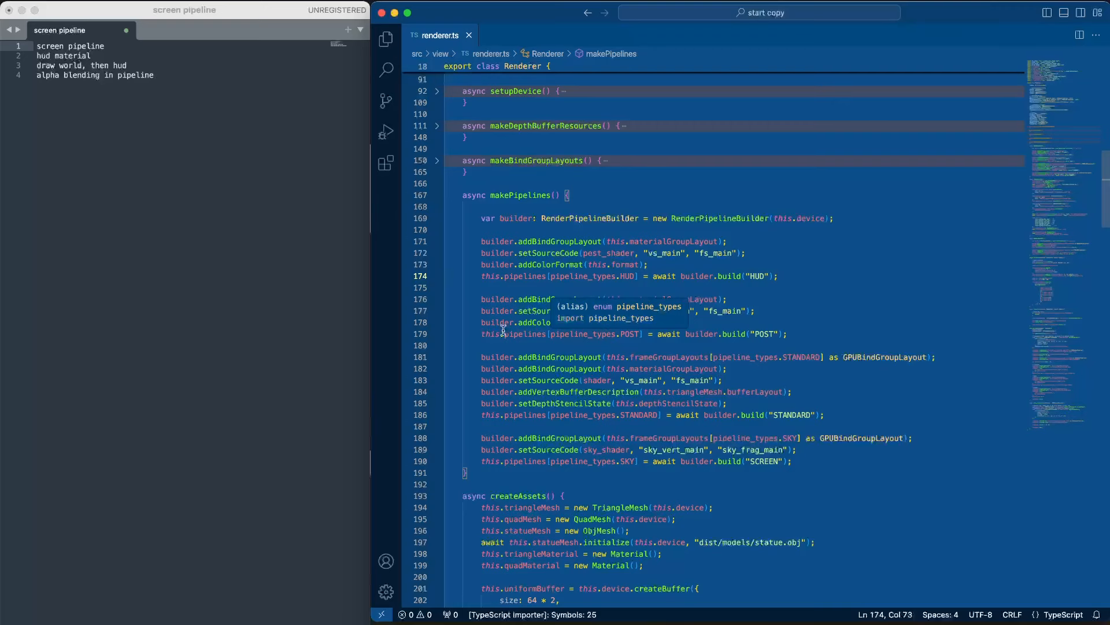
{"action": "left_click", "coordinate": [568, 196]}
{"action": "key", "text": "ctrl+shift+bracketleft"}
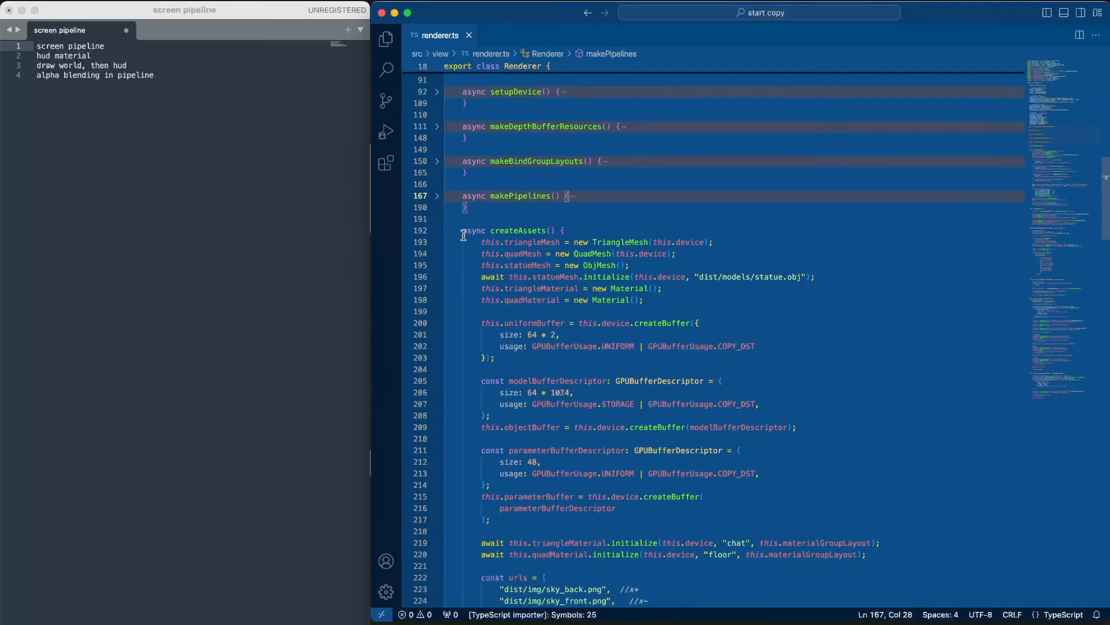
Step: Delete the completed 'screen pipeline' line from the notes
{"action": "left_click", "coordinate": [103, 56]}
{"action": "left_click_drag", "start_coordinate": [108, 48], "coordinate": [36, 48]}
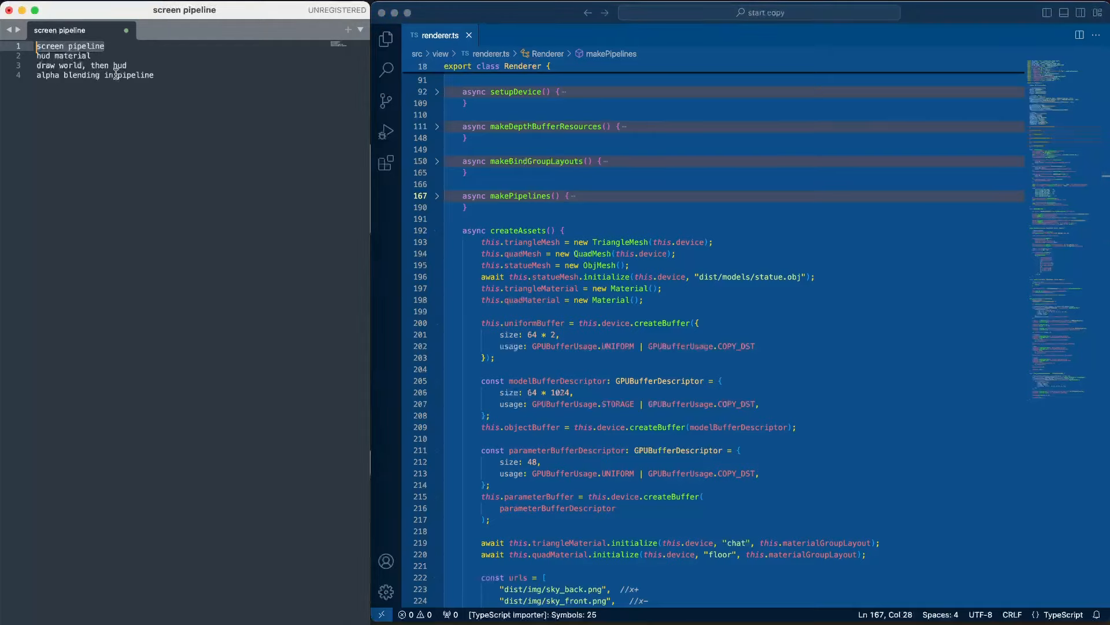
{"action": "key", "text": "BackSpace"}
Step: Inspect the running scene page in Brave's developer tools and return to renderer.ts
{"action": "key", "text": "super+Tab"}
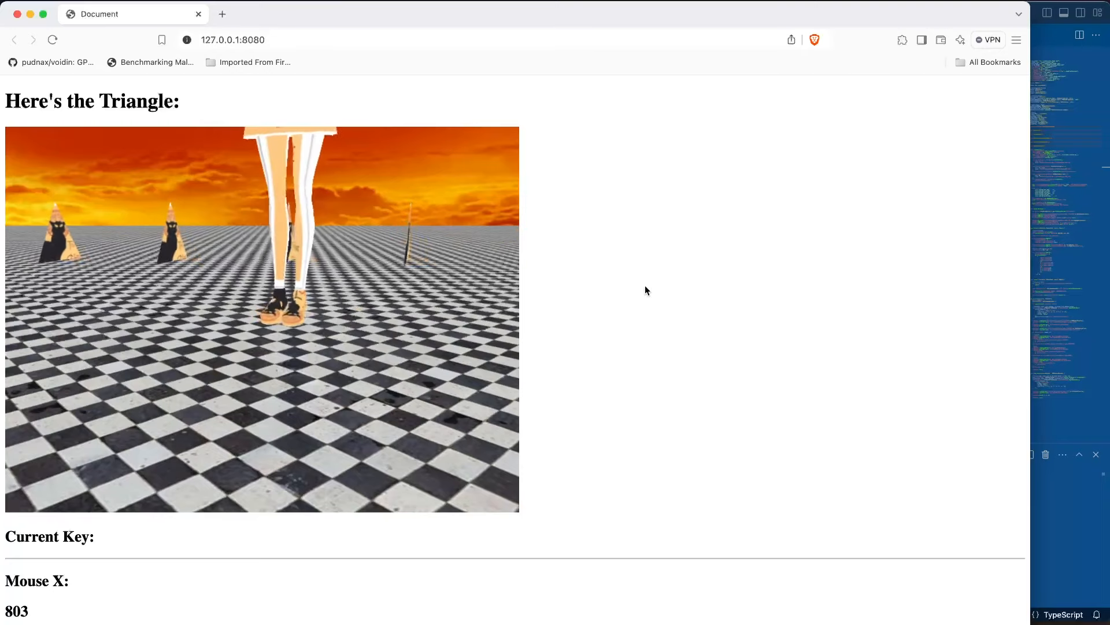
{"action": "key", "text": "ctrl"}
{"action": "right_click", "coordinate": [644, 285]}
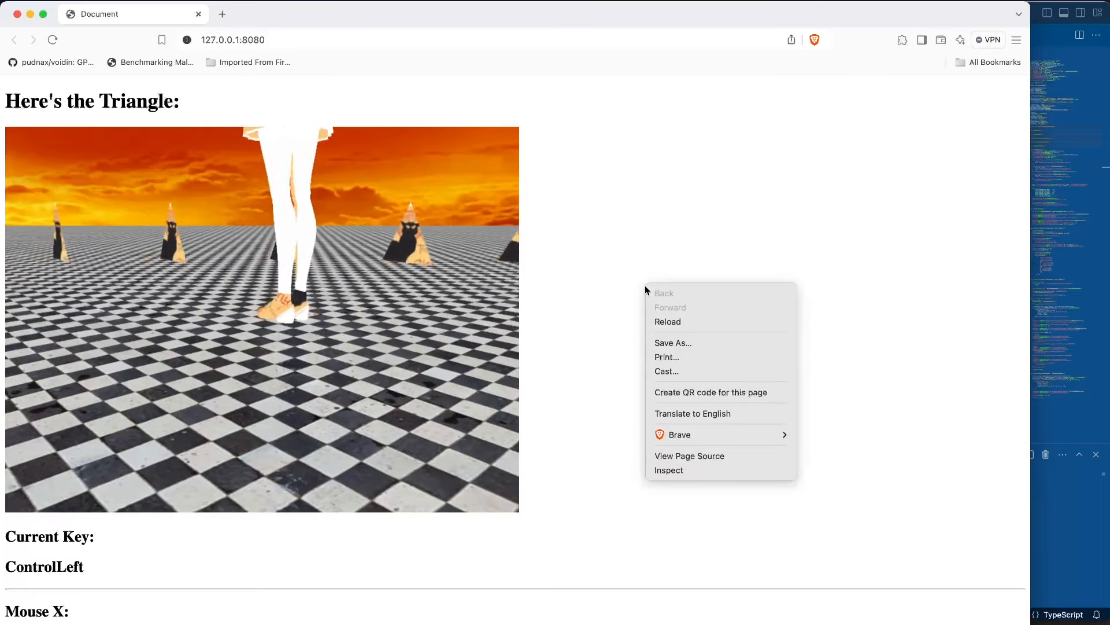
{"action": "left_click", "coordinate": [709, 469]}
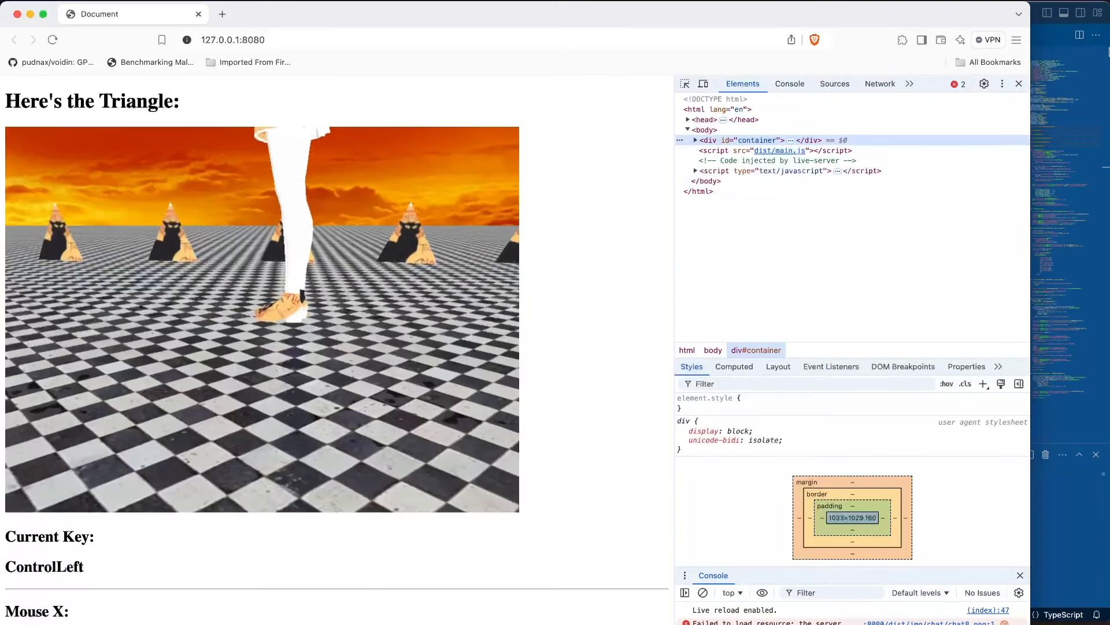
{"action": "key", "text": "super+Tab"}
{"action": "left_click", "coordinate": [756, 346]}
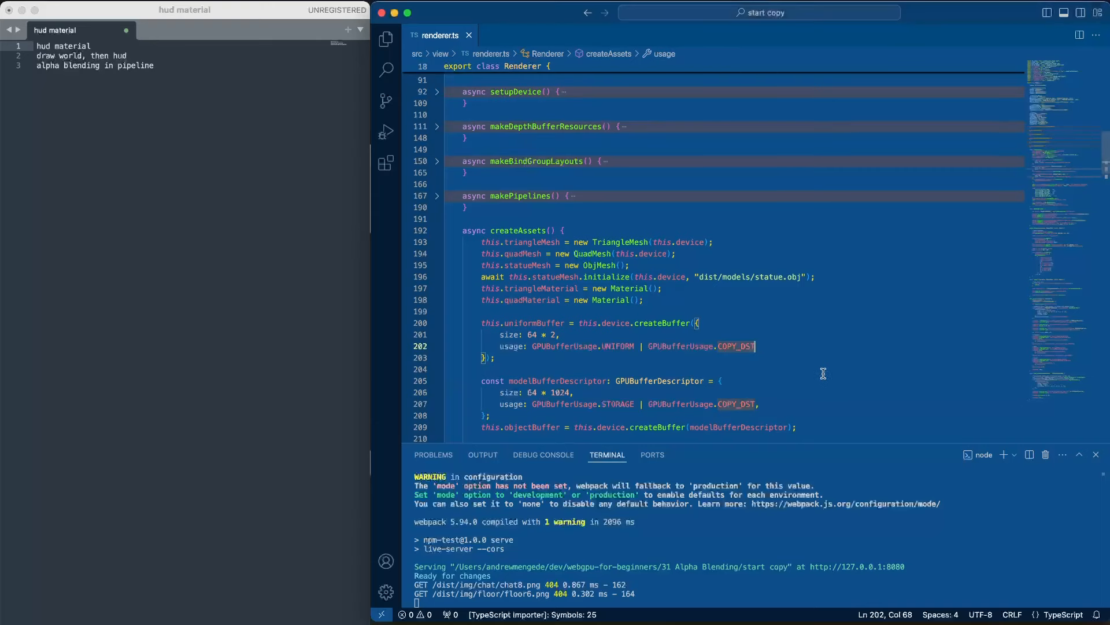
Step: In makePipelines, build HUD from screen_shader and POST from post_shader, and save renderer.ts
{"action": "left_click", "coordinate": [440, 196]}
{"action": "scroll", "coordinate": [685, 233], "scroll_direction": "down", "scroll_amount": 1}
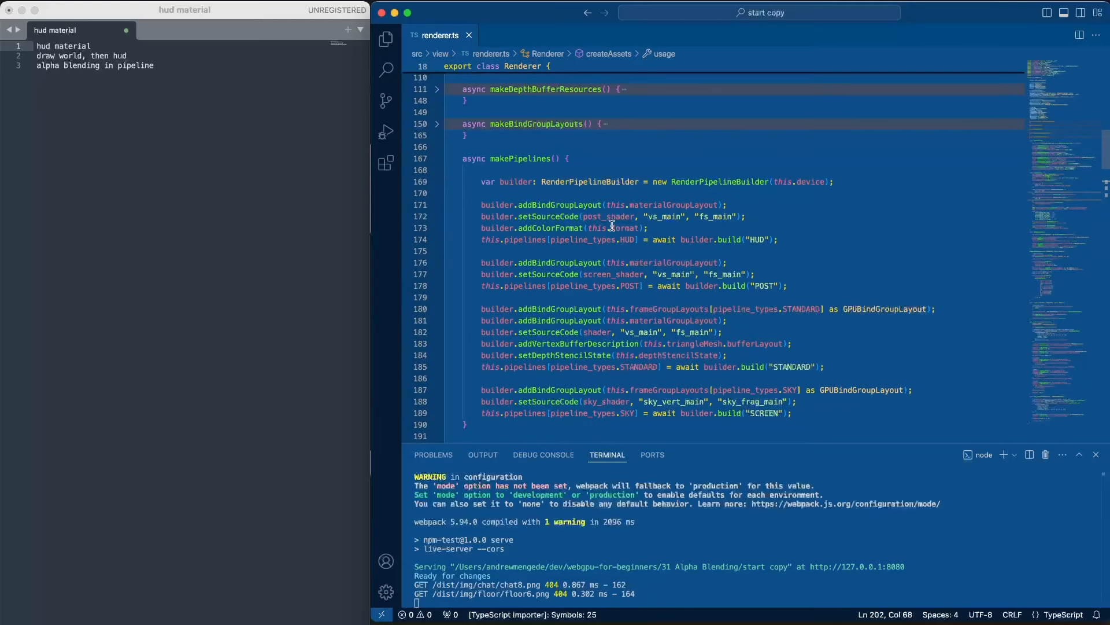
{"action": "left_click", "coordinate": [601, 217]}
{"action": "key", "text": "BackSpace"}
{"action": "key", "text": "BackSpace"}
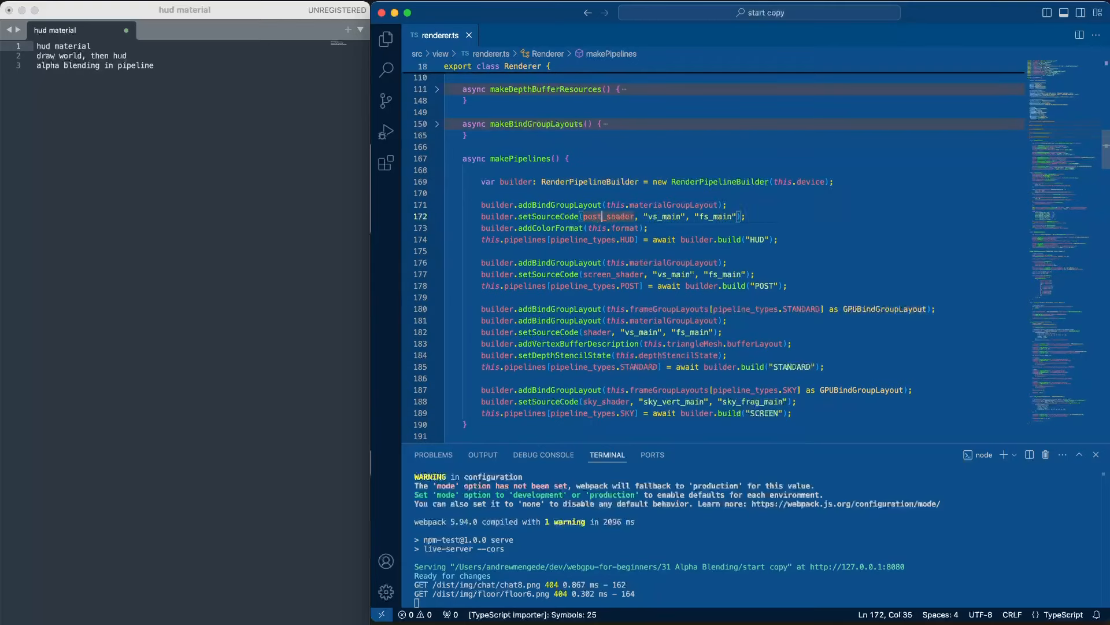
{"action": "key", "text": "BackSpace"}
{"action": "key", "text": "BackSpace"}
{"action": "key", "text": "BackSpace"}
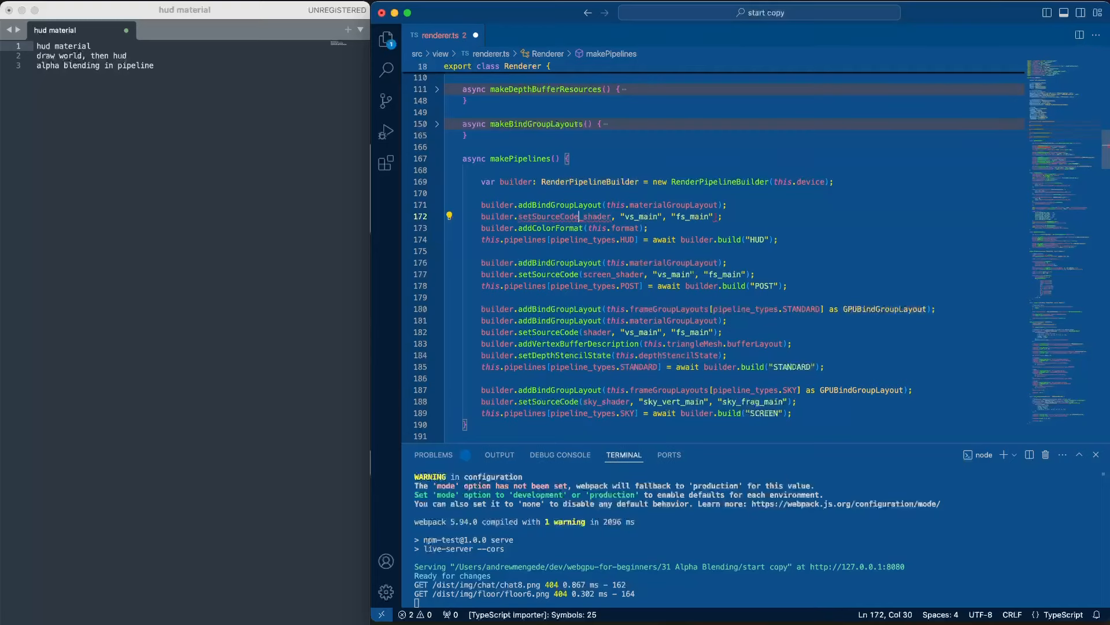
{"action": "type", "text": "(screen"}
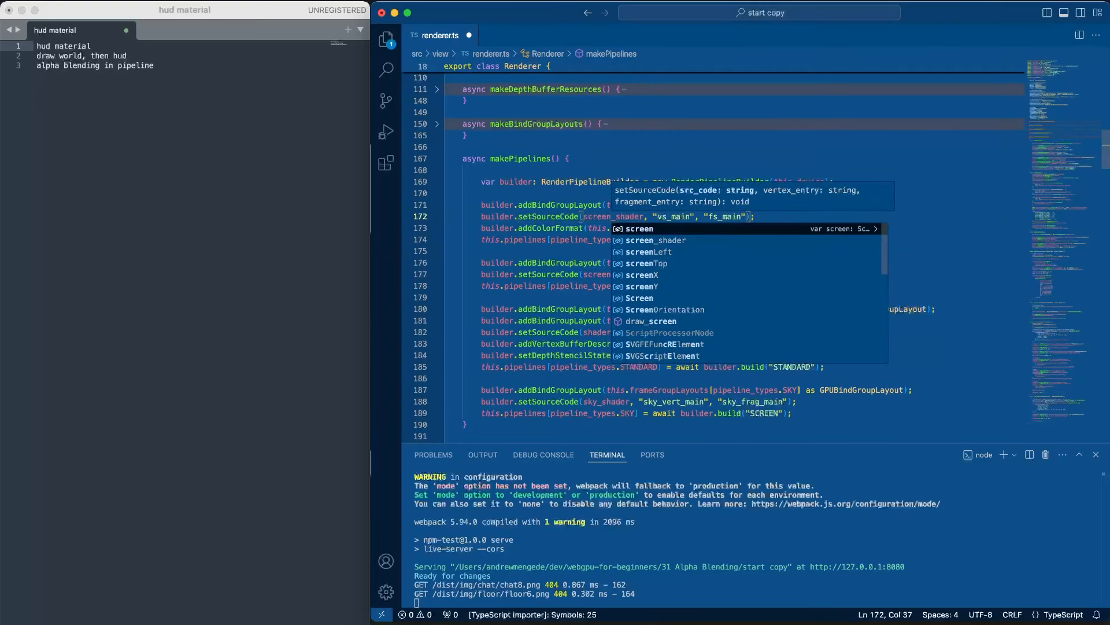
{"action": "key", "text": "End"}
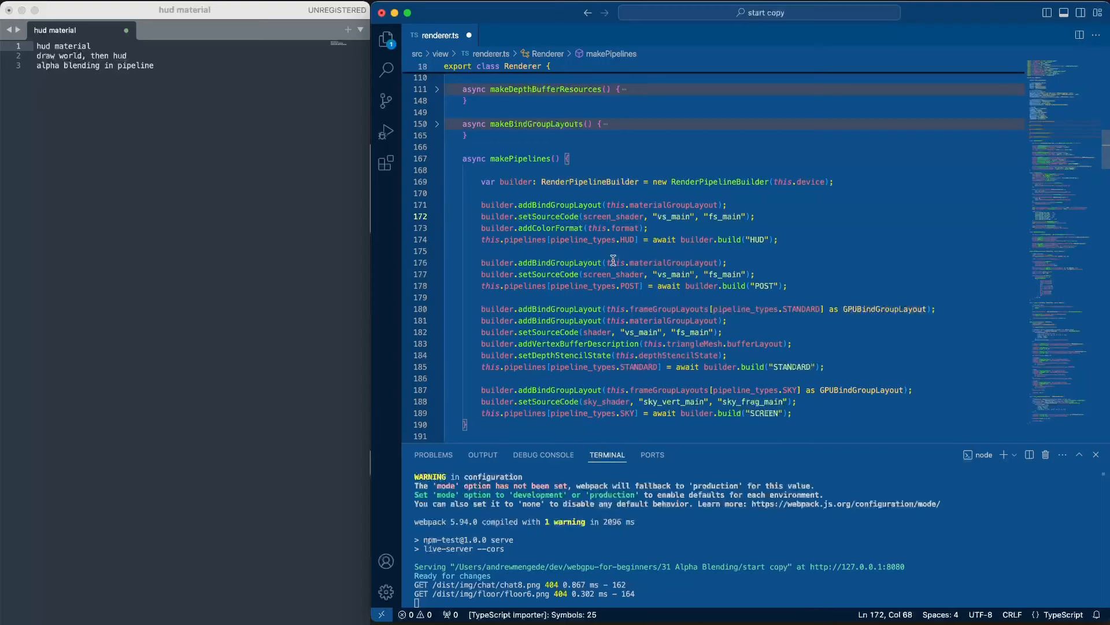
{"action": "left_click", "coordinate": [614, 275]}
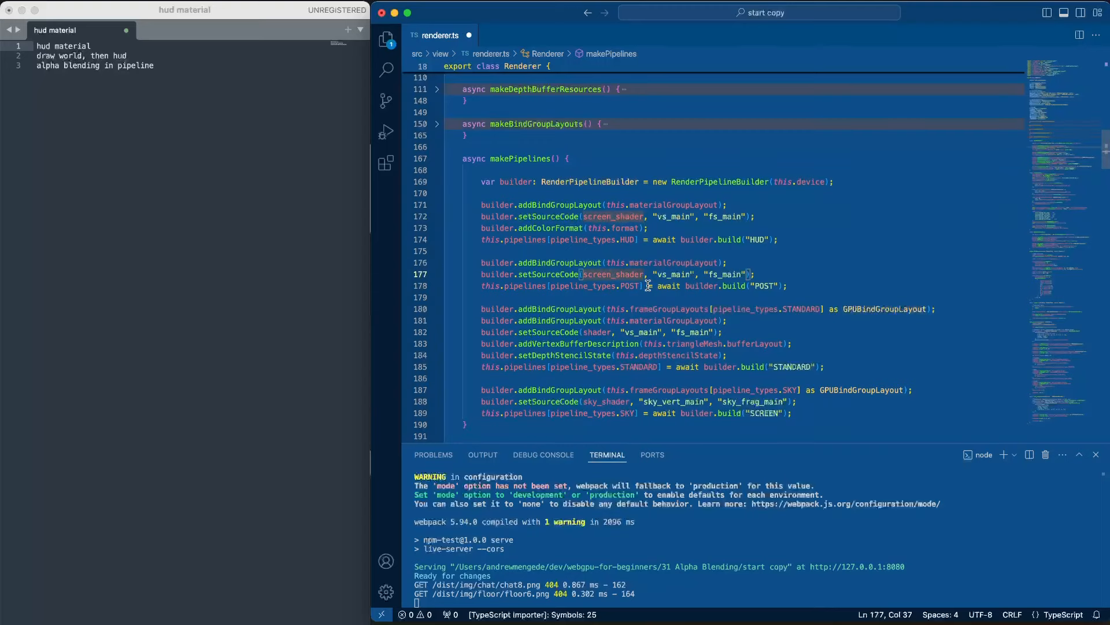
{"action": "key", "text": "BackSpace"}
{"action": "key", "text": "BackSpace"}
{"action": "key", "text": "BackSpace"}
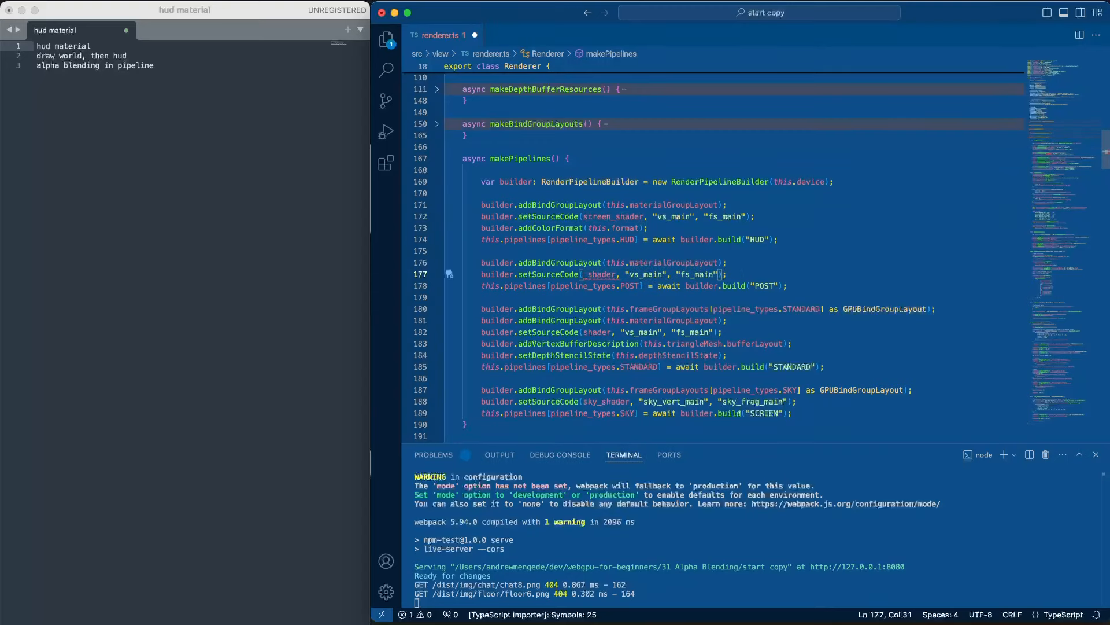
{"action": "type", "text": "post"}
{"action": "key", "text": "ctrl+s"}
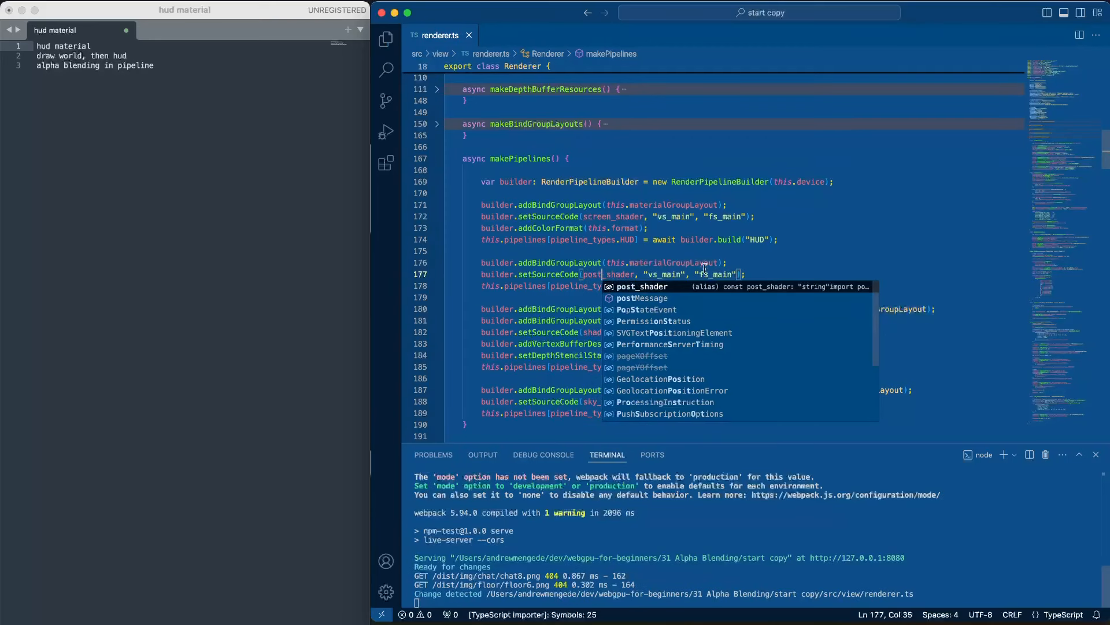
{"action": "left_click", "coordinate": [777, 251]}
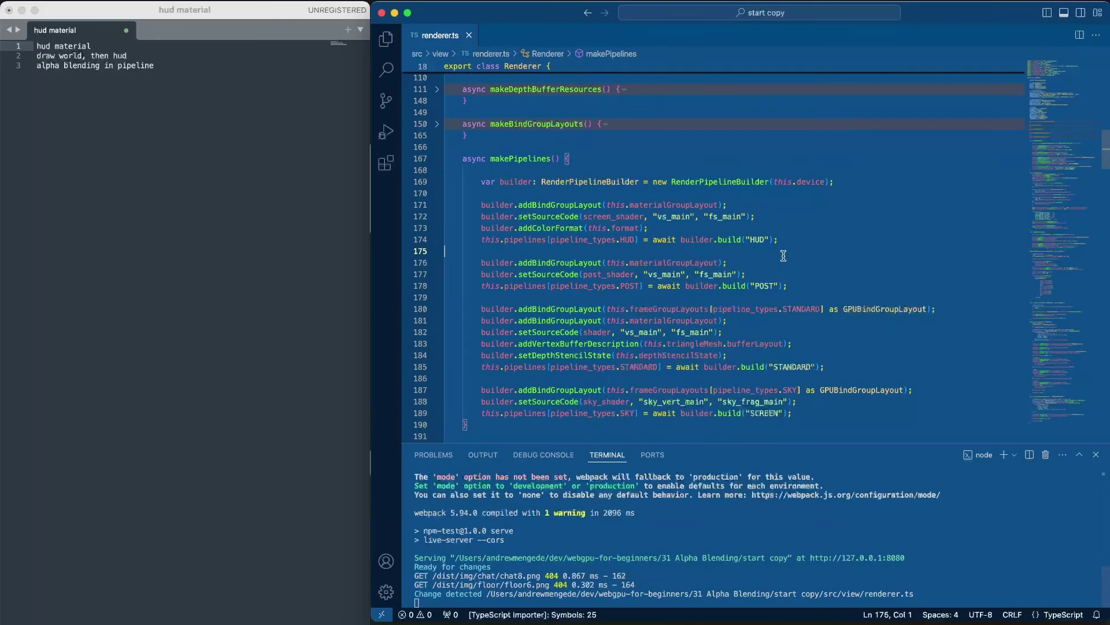
Step: Stop the running live server with Ctrl+C and kill the terminal
{"action": "left_click", "coordinate": [790, 564]}
{"action": "key", "text": "ctrl+c"}
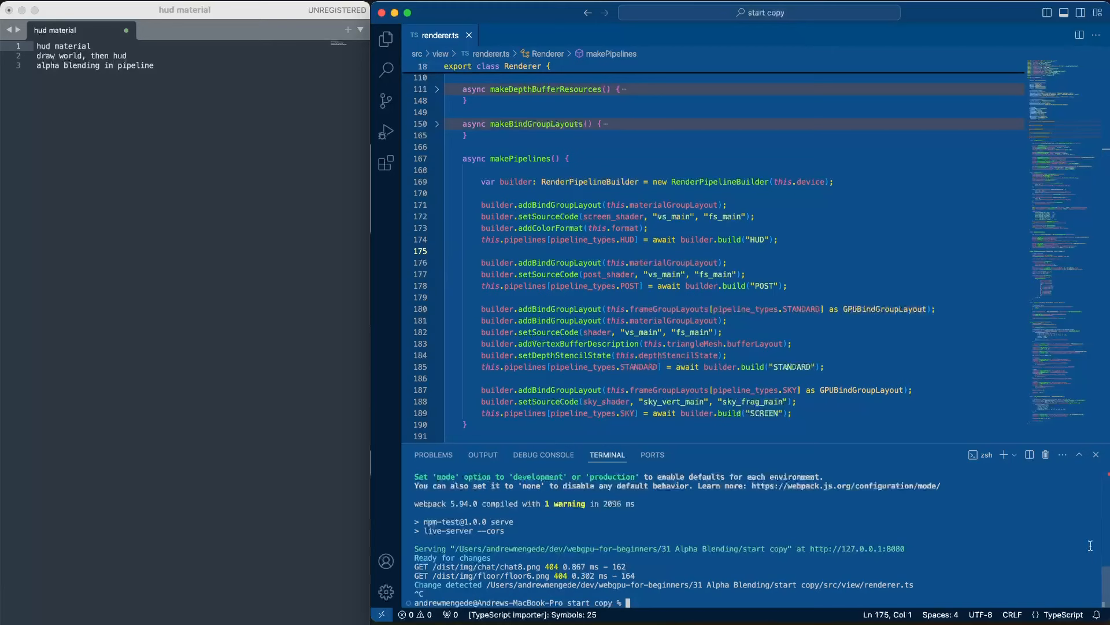
{"action": "left_click", "coordinate": [1048, 457]}
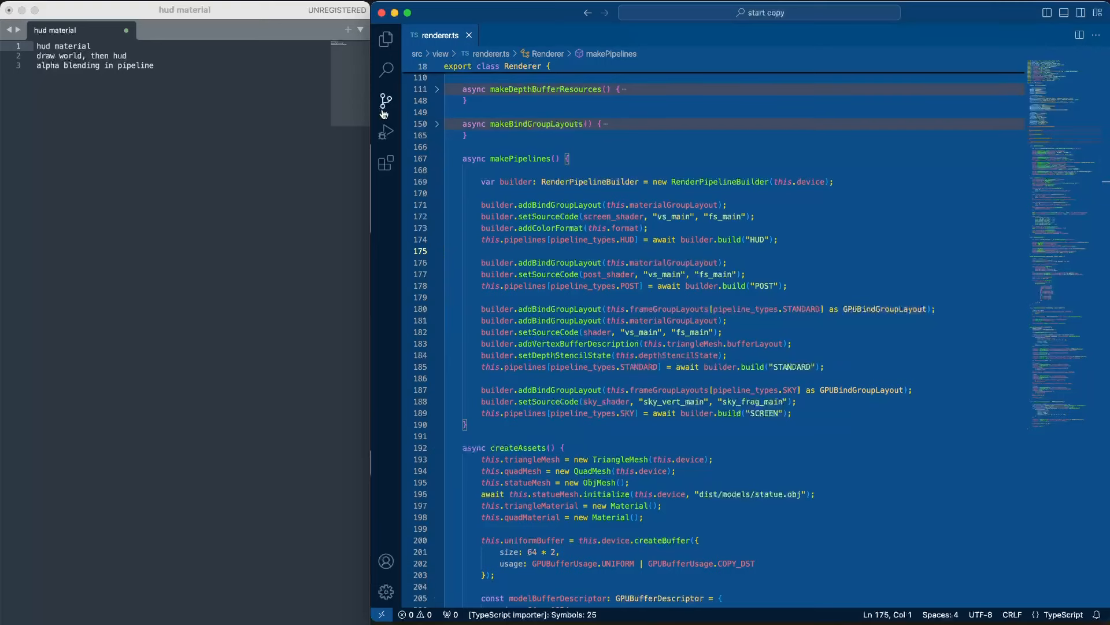
Step: Preview dist/img/hud/hud0.png from the Explorer, then close it and collapse the img folder
{"action": "left_click", "coordinate": [386, 38]}
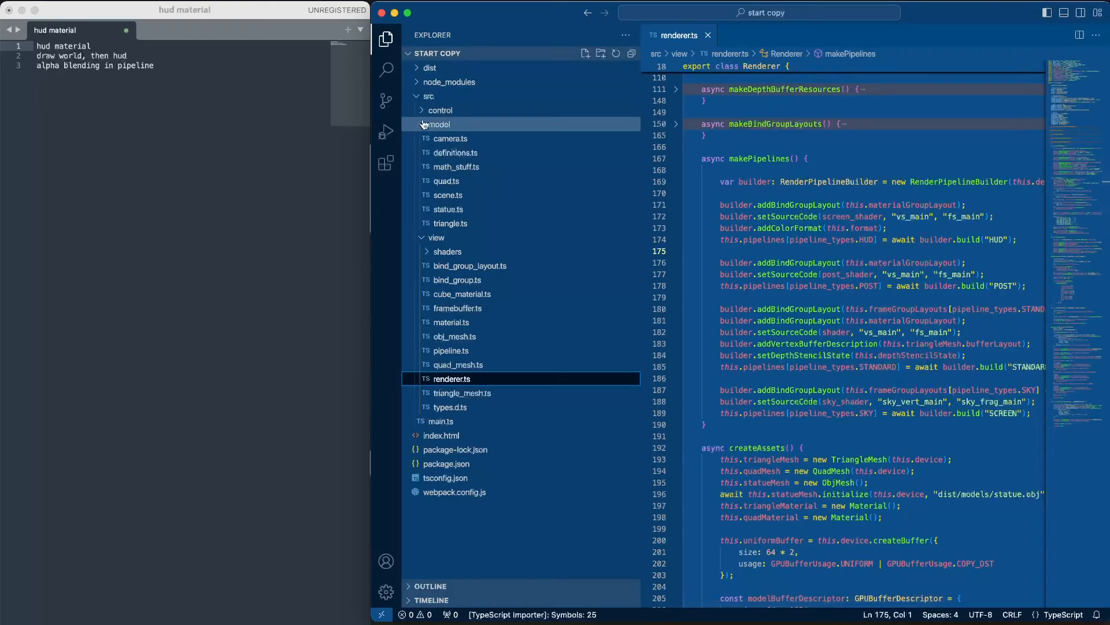
{"action": "left_click", "coordinate": [425, 68]}
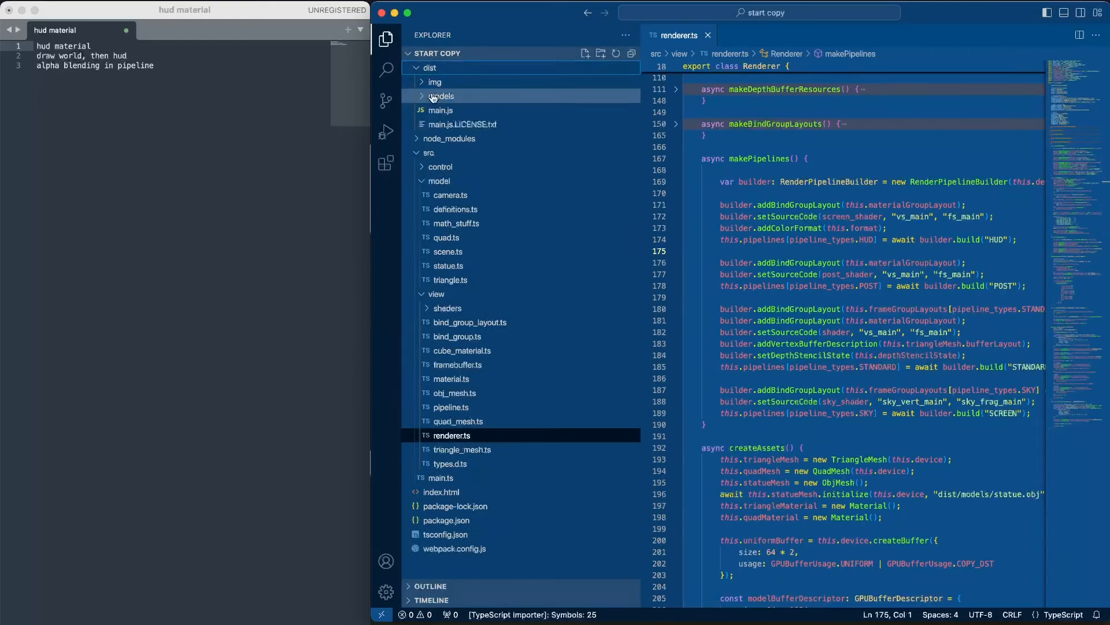
{"action": "left_click", "coordinate": [423, 85]}
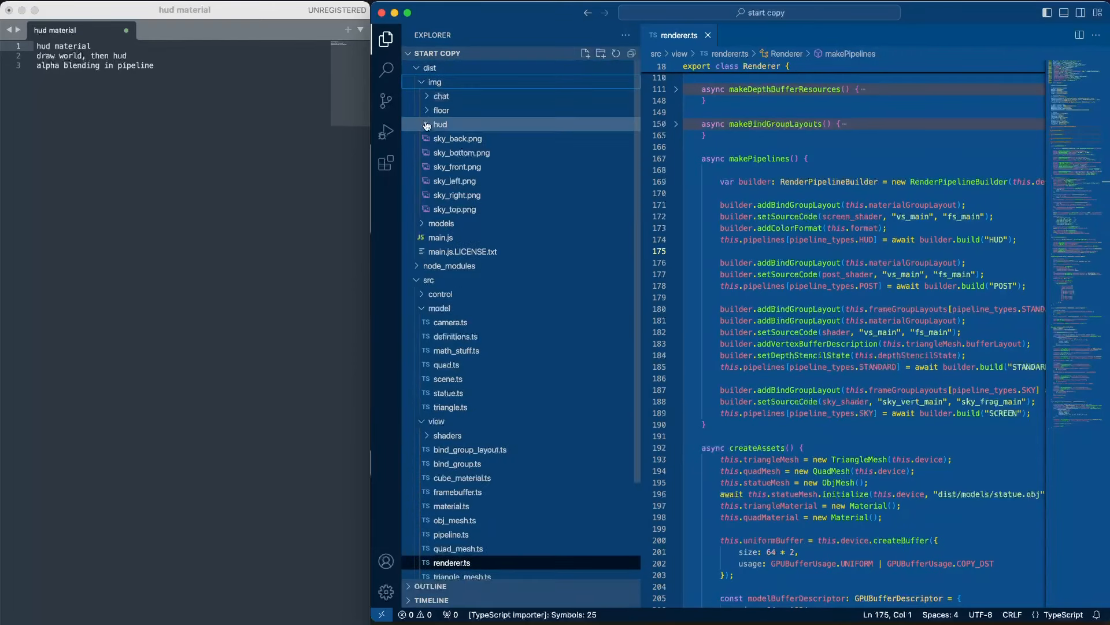
{"action": "left_click", "coordinate": [428, 125]}
{"action": "left_click", "coordinate": [455, 140]}
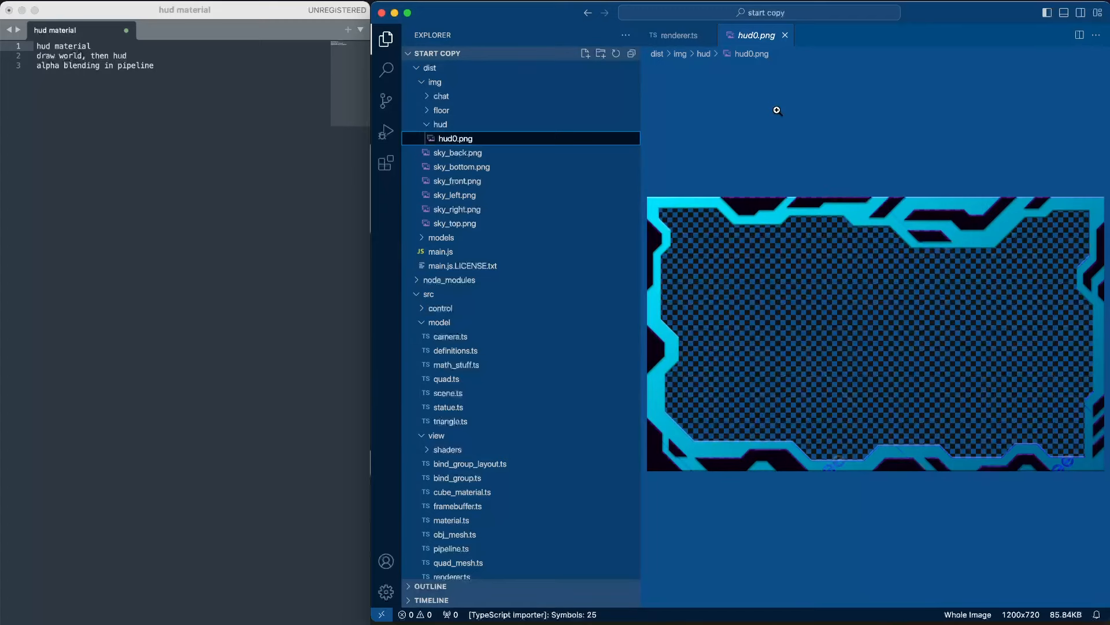
{"action": "left_click", "coordinate": [785, 35]}
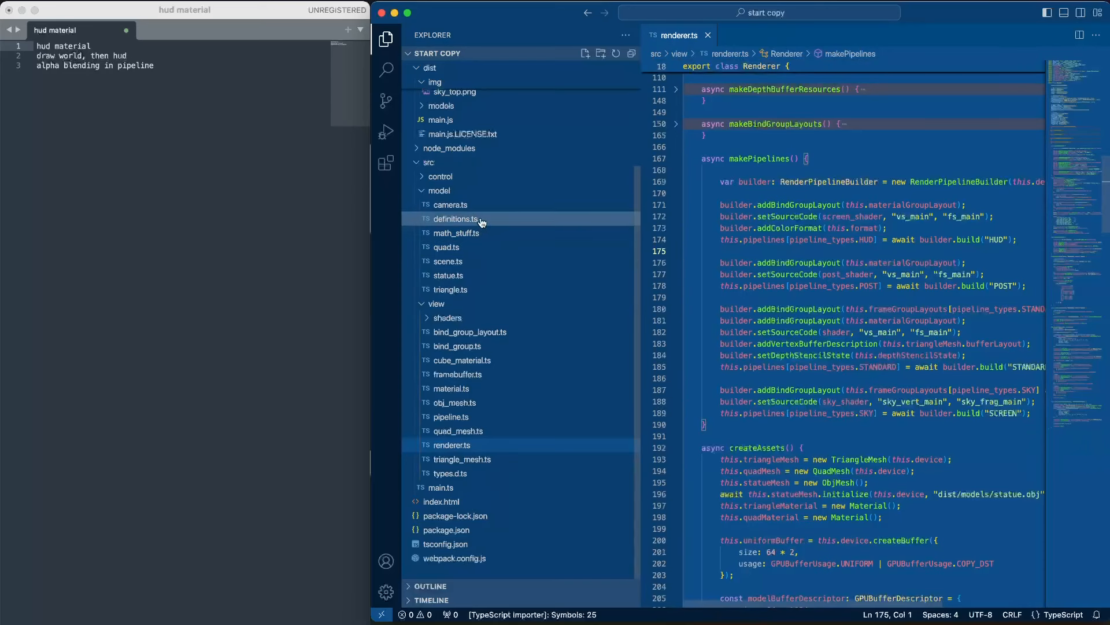
{"action": "scroll", "coordinate": [485, 236], "scroll_direction": "up", "scroll_amount": 3}
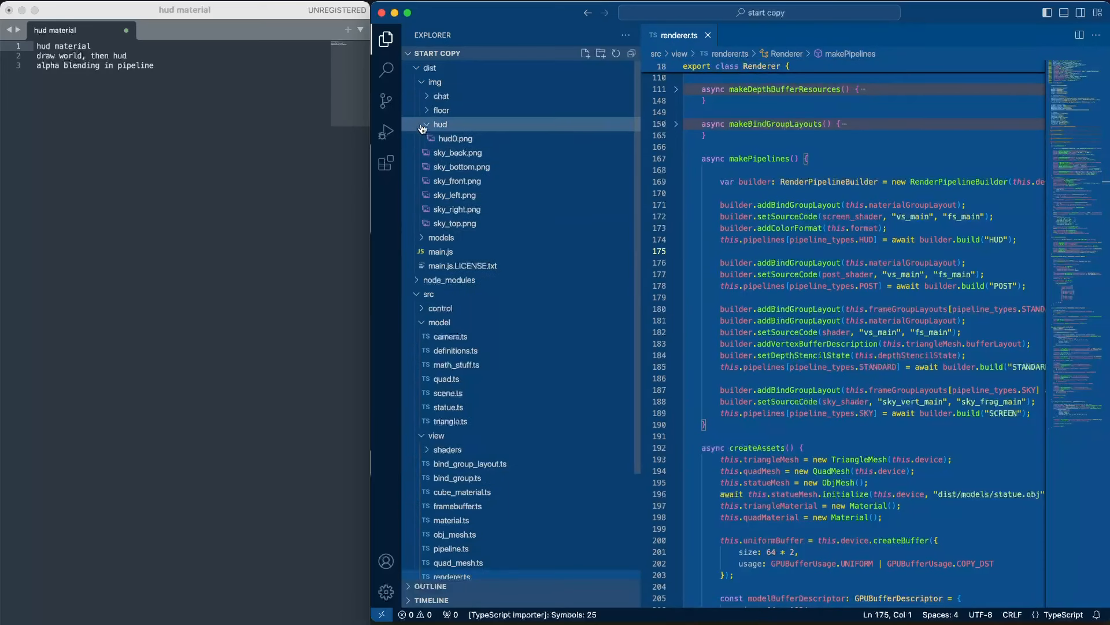
{"action": "left_click", "coordinate": [435, 82]}
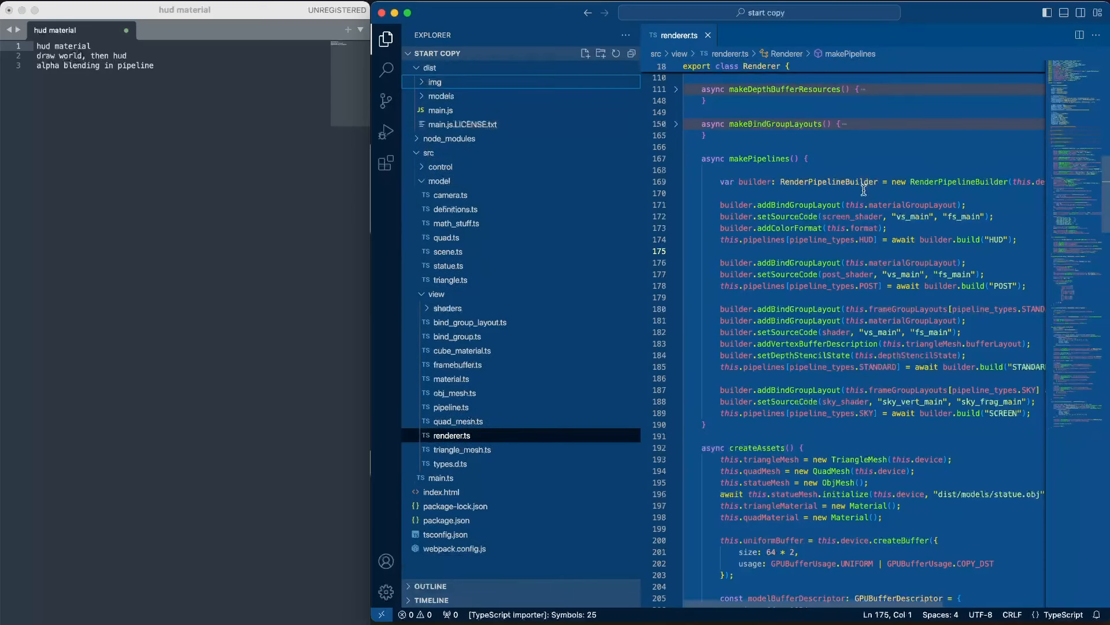
{"action": "scroll", "coordinate": [868, 198], "scroll_direction": "up", "scroll_amount": 5}
{"action": "scroll", "coordinate": [867, 198], "scroll_direction": "up", "scroll_amount": 5}
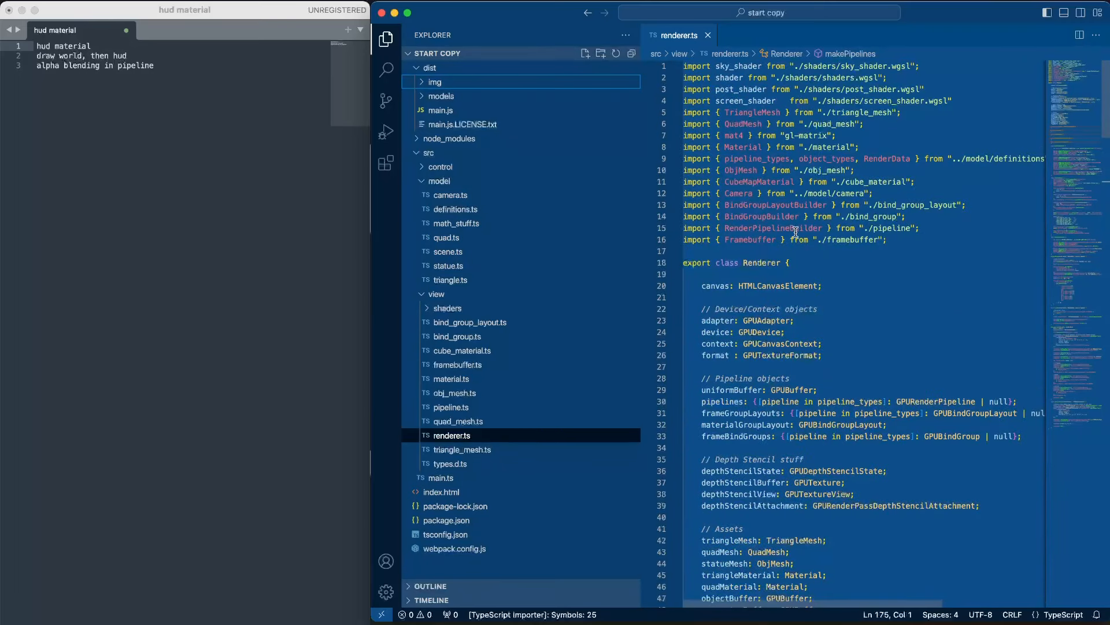
{"action": "scroll", "coordinate": [793, 232], "scroll_direction": "down", "scroll_amount": 5}
{"action": "scroll", "coordinate": [794, 232], "scroll_direction": "down", "scroll_amount": 4}
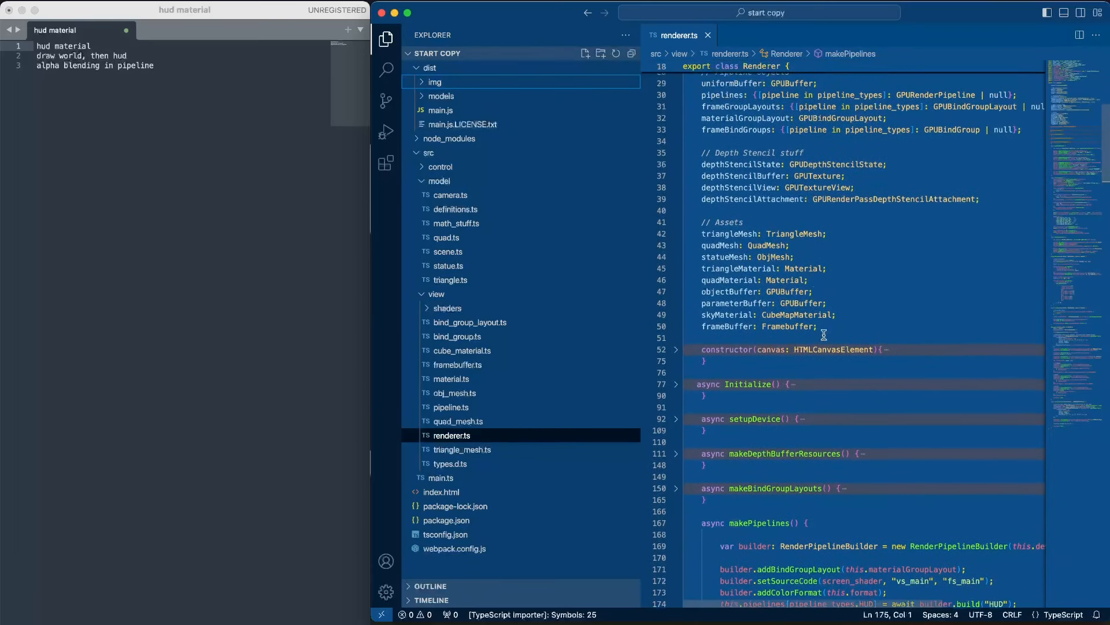
Step: Duplicate the skyMaterial line into a hudMaterial field of type Material and save renderer.ts
{"action": "left_click_drag", "start_coordinate": [835, 316], "coordinate": [699, 315]}
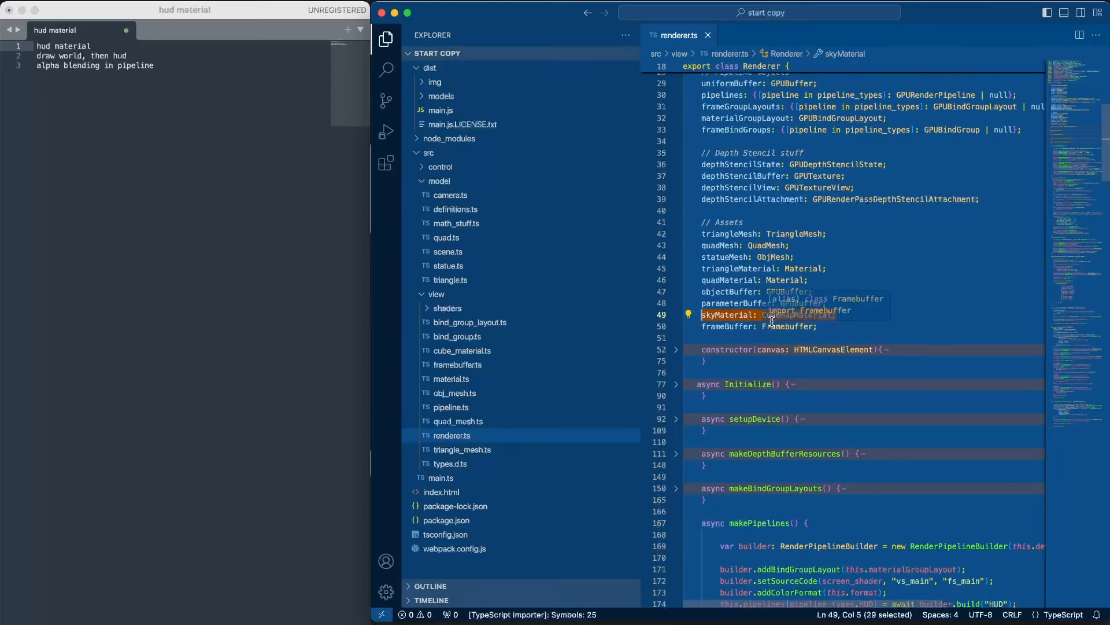
{"action": "key", "text": "shift+alt+Down"}
{"action": "double_click", "coordinate": [720, 328]}
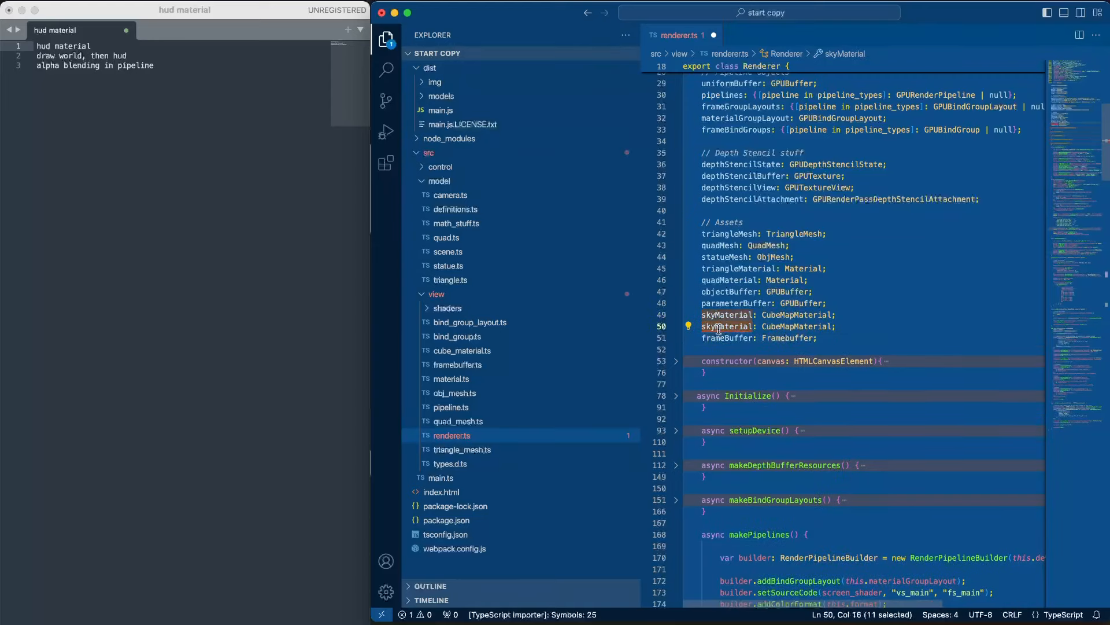
{"action": "type", "text": "hud"}
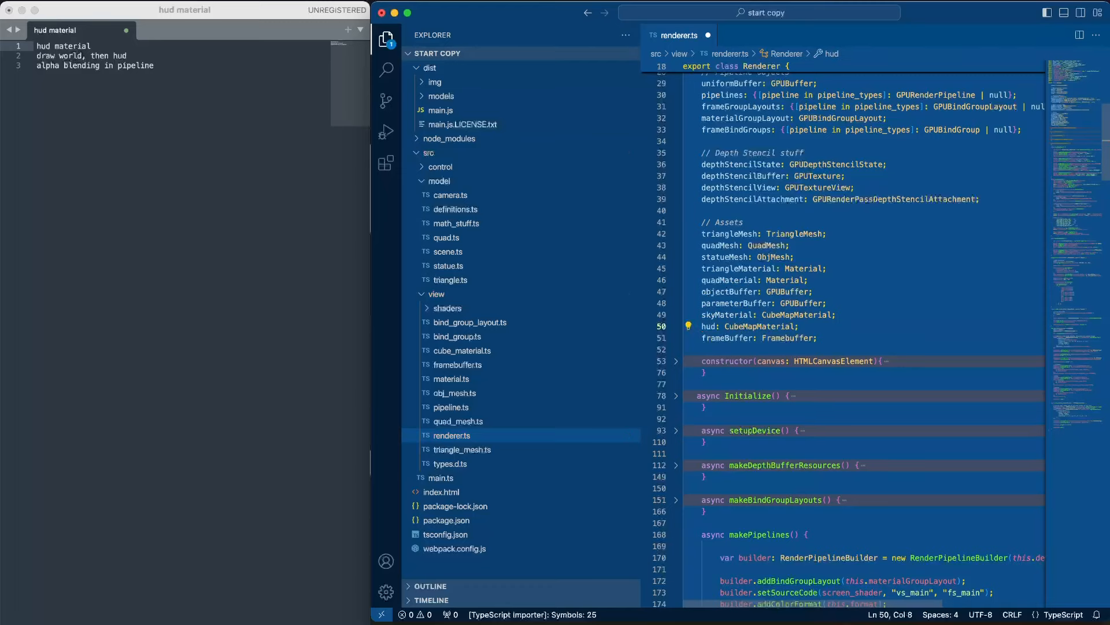
{"action": "type", "text": "Matei"}
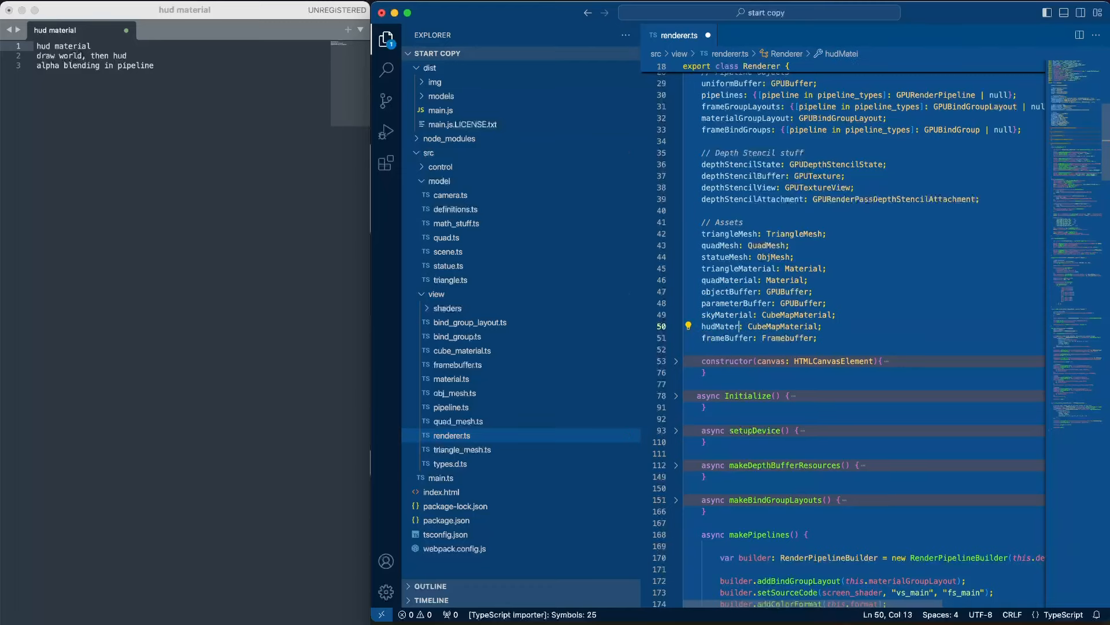
{"action": "type", "text": "ial"}
{"action": "left_click", "coordinate": [796, 328]}
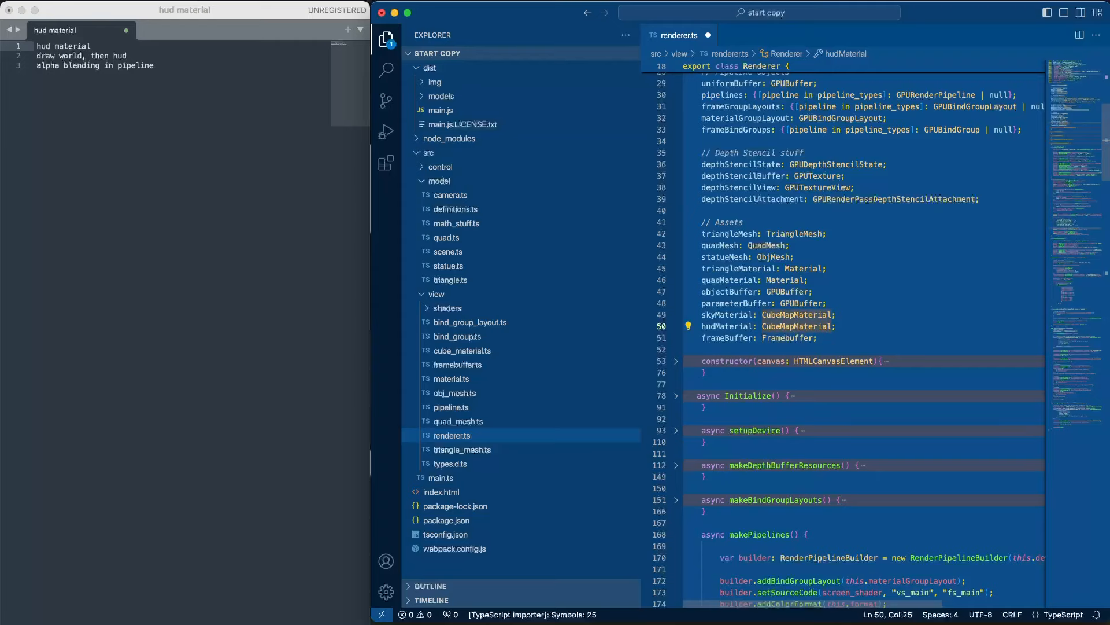
{"action": "key", "text": "BackSpace"}
{"action": "key", "text": "BackSpace"}
{"action": "key", "text": "BackSpace"}
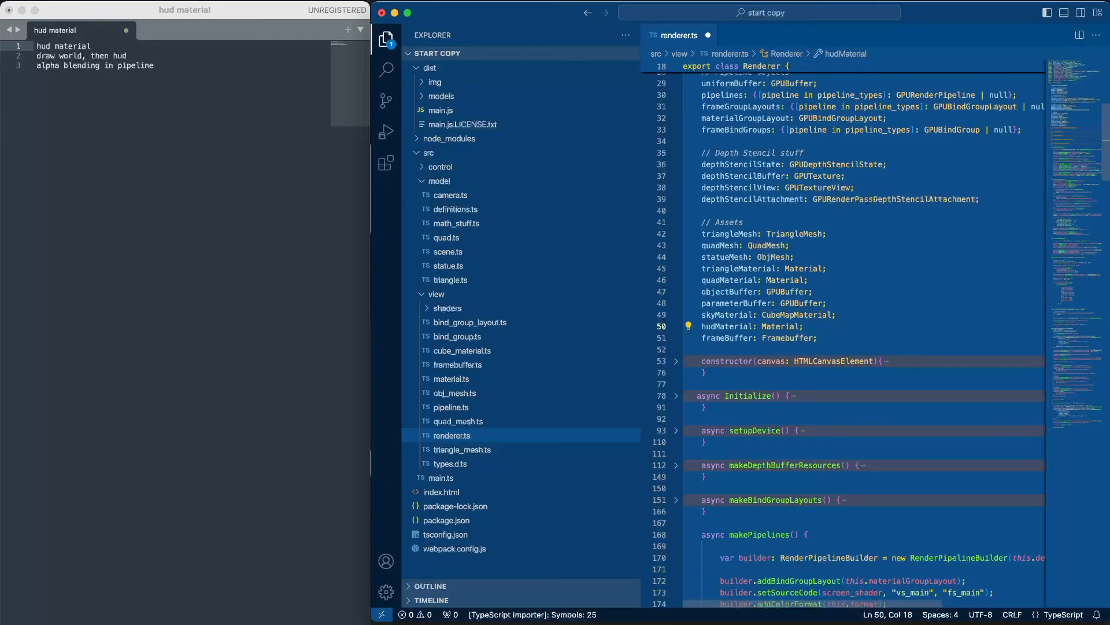
{"action": "key", "text": "ctrl+s"}
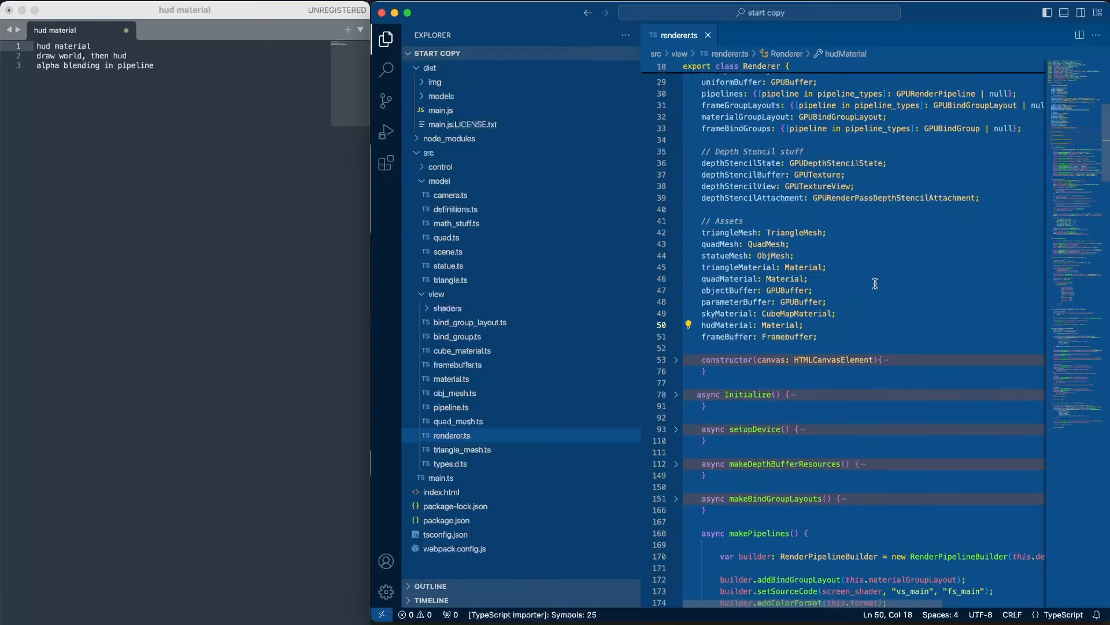
Step: Hide the Explorer sidebar and fold makePipelines to reach the end of createAssets
{"action": "left_click", "coordinate": [388, 38]}
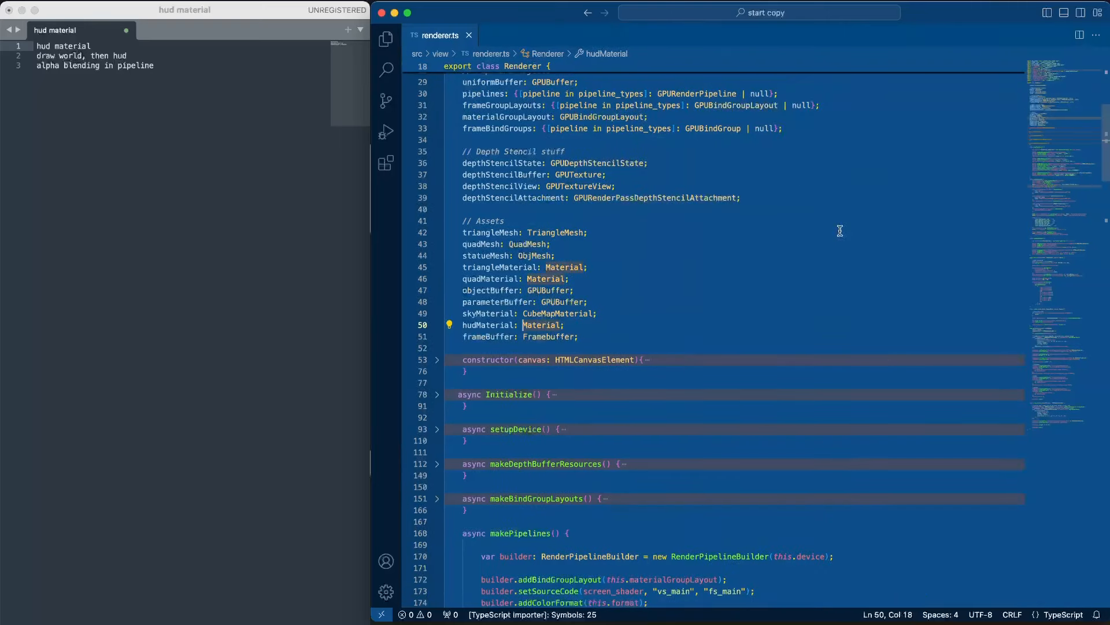
{"action": "scroll", "coordinate": [782, 247], "scroll_direction": "up", "scroll_amount": 5}
{"action": "scroll", "coordinate": [783, 247], "scroll_direction": "down", "scroll_amount": 2}
{"action": "scroll", "coordinate": [782, 247], "scroll_direction": "down", "scroll_amount": 3}
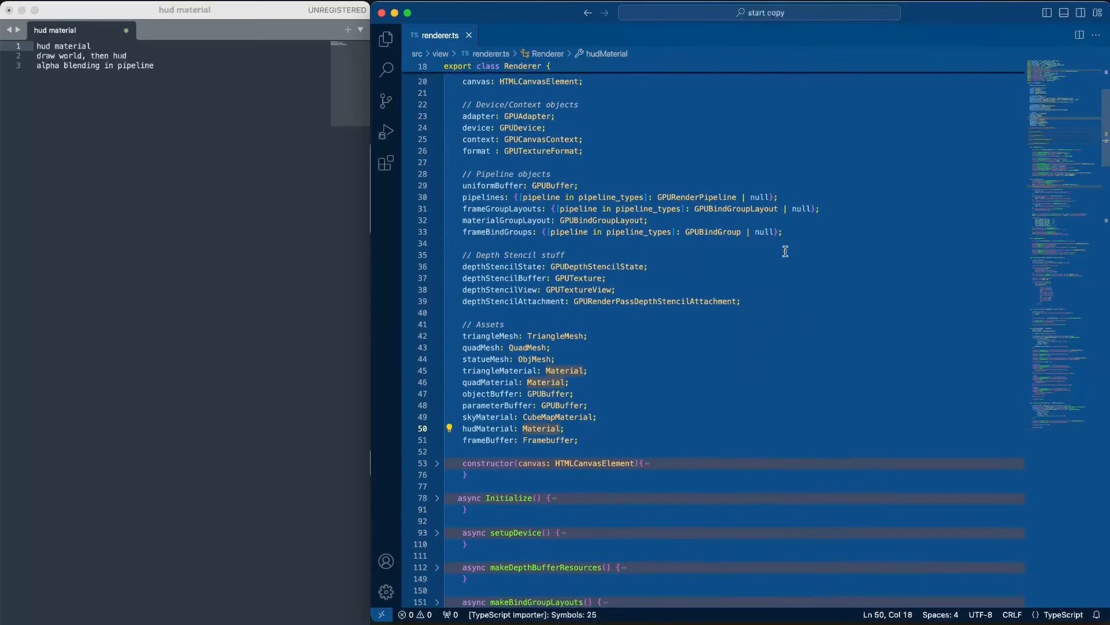
{"action": "scroll", "coordinate": [789, 269], "scroll_direction": "down", "scroll_amount": 2}
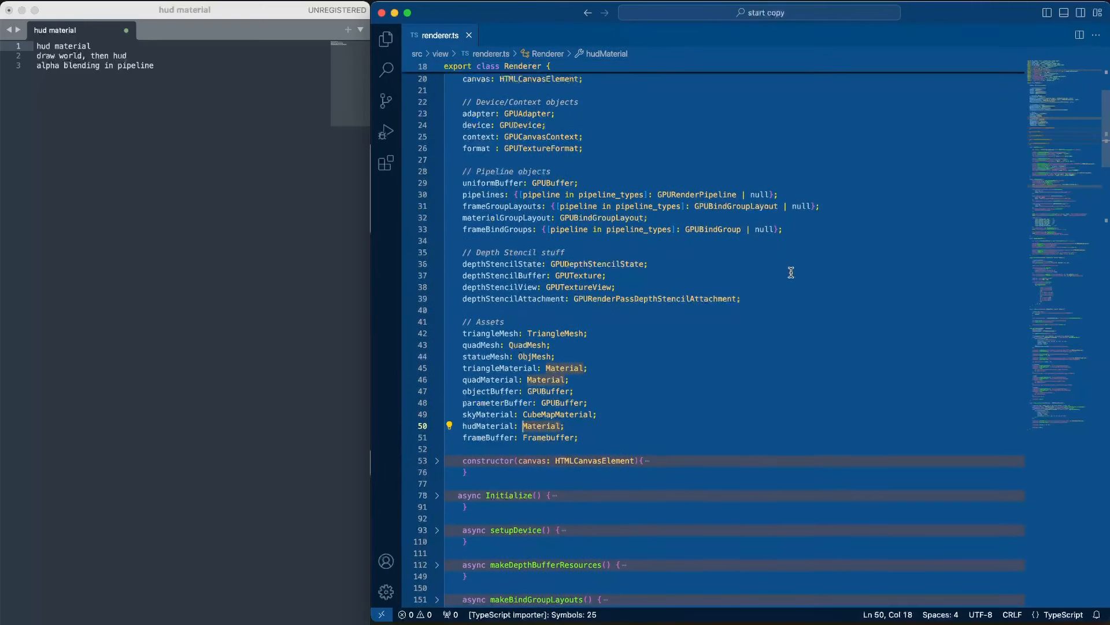
{"action": "scroll", "coordinate": [791, 273], "scroll_direction": "down", "scroll_amount": 5}
{"action": "scroll", "coordinate": [791, 273], "scroll_direction": "down", "scroll_amount": 5}
{"action": "scroll", "coordinate": [790, 274], "scroll_direction": "down", "scroll_amount": 4}
{"action": "scroll", "coordinate": [791, 273], "scroll_direction": "down", "scroll_amount": 4}
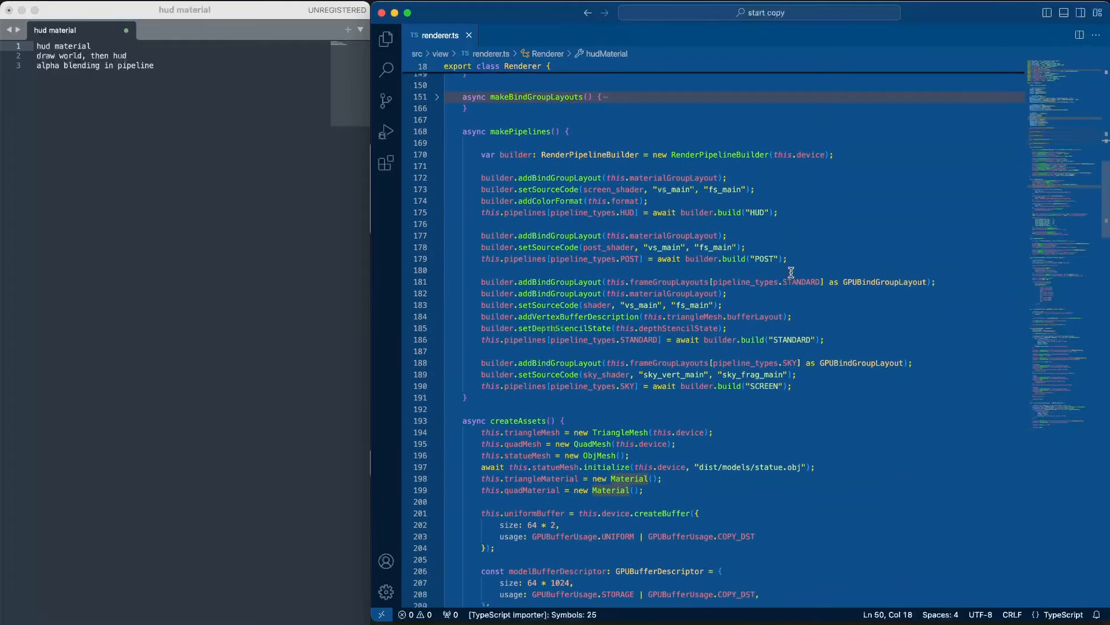
{"action": "key", "text": "ctrl+shift+bracketleft"}
{"action": "scroll", "coordinate": [788, 276], "scroll_direction": "down", "scroll_amount": 3}
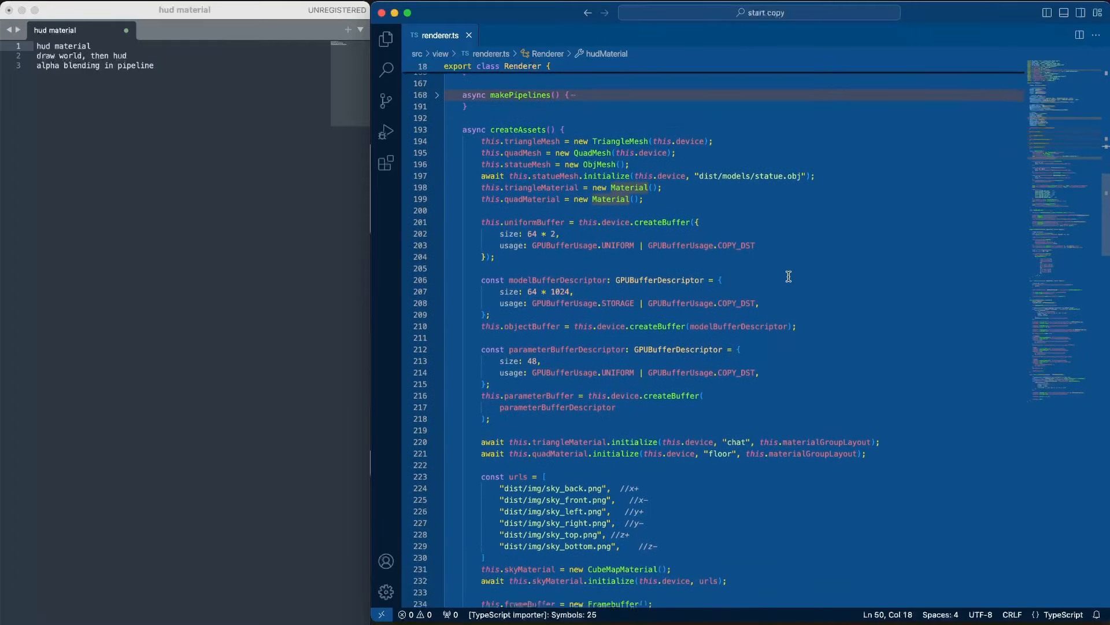
{"action": "scroll", "coordinate": [788, 277], "scroll_direction": "down", "scroll_amount": 2}
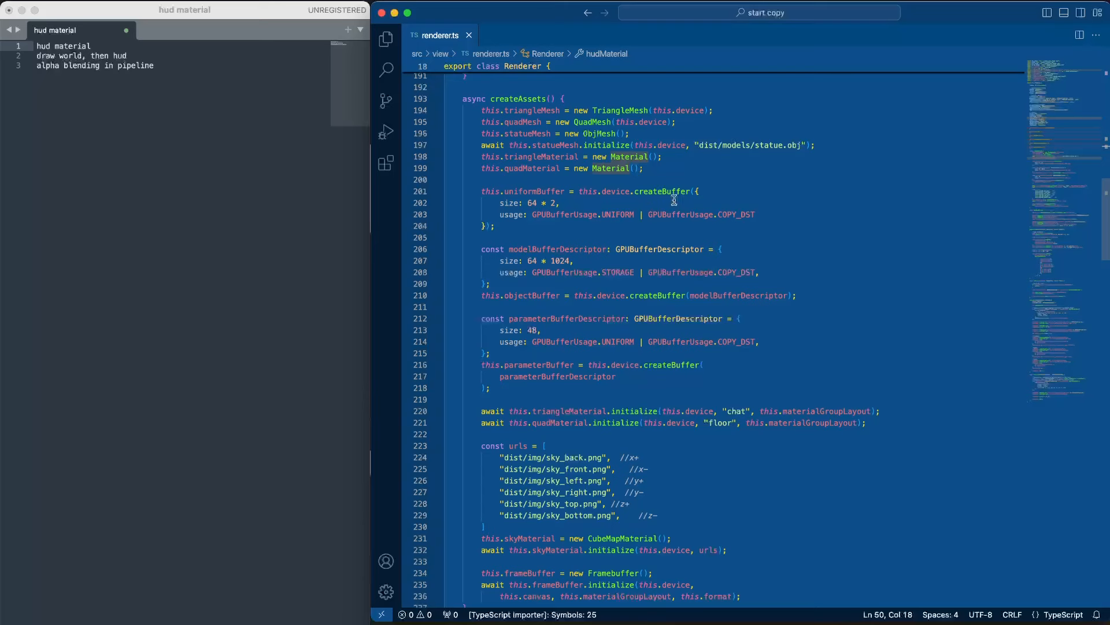
{"action": "scroll", "coordinate": [660, 230], "scroll_direction": "down", "scroll_amount": 5}
{"action": "scroll", "coordinate": [660, 230], "scroll_direction": "down", "scroll_amount": 3}
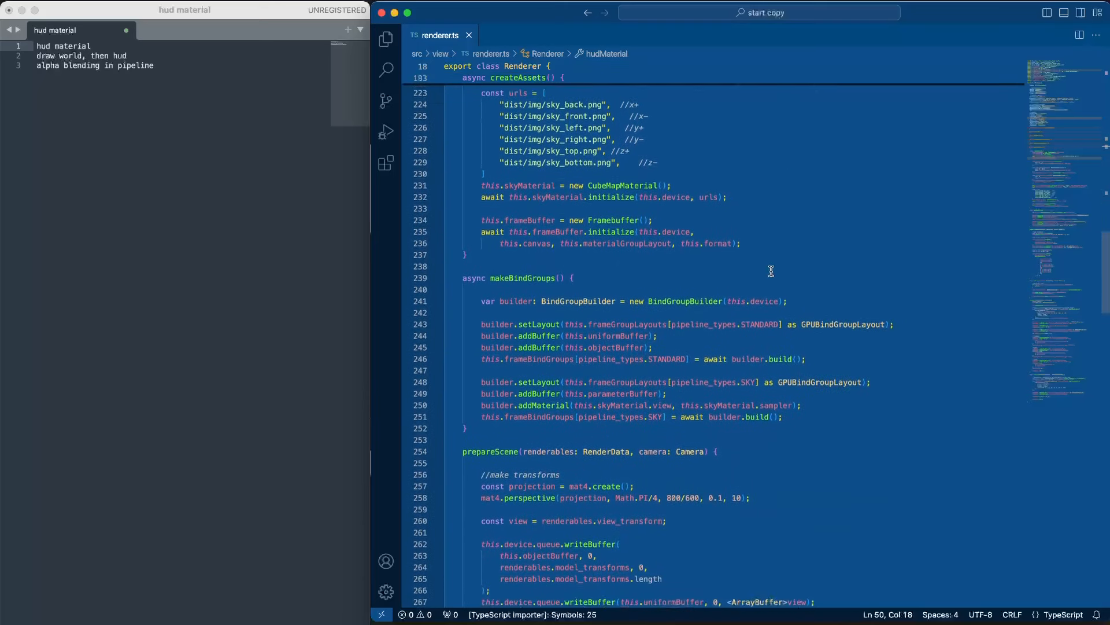
{"action": "scroll", "coordinate": [764, 286], "scroll_direction": "up", "scroll_amount": 3}
Step: After the frameBuffer setup, create hudMaterial as a new Material initialized with device, "hud", materialGroupLayout; save
{"action": "left_click", "coordinate": [768, 343]}
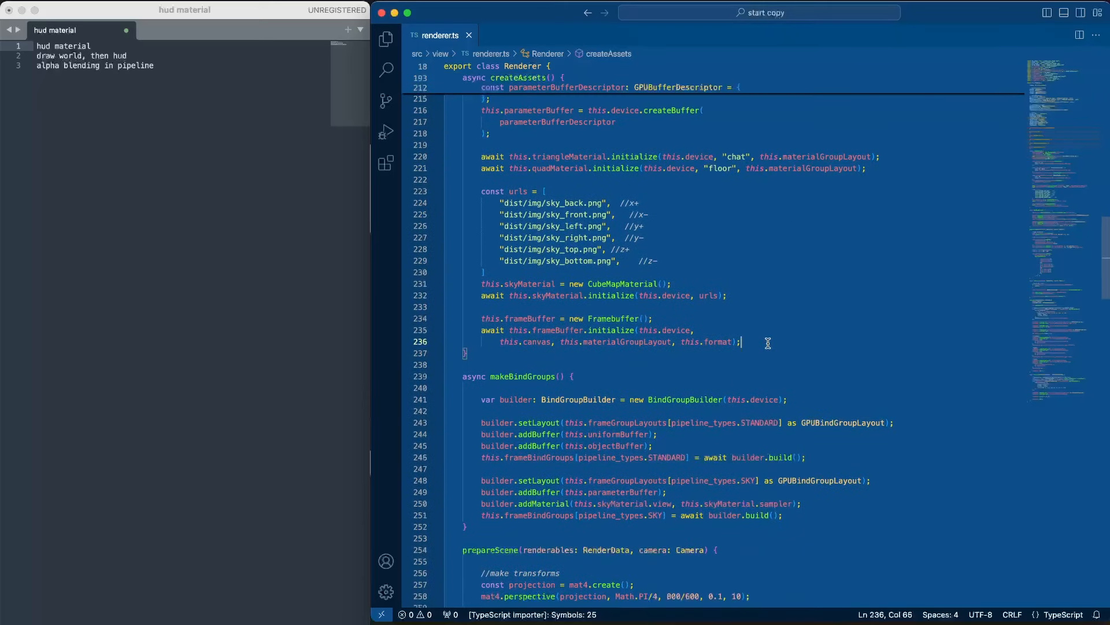
{"action": "key", "text": "Return"}
{"action": "key", "text": "Return"}
{"action": "type", "text": "this."}
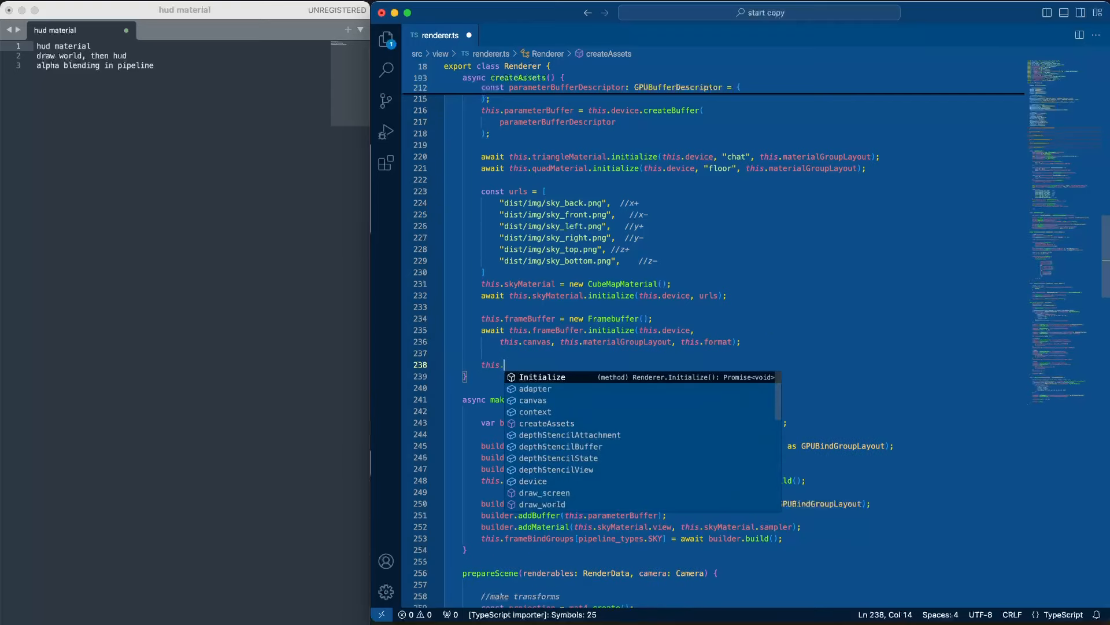
{"action": "type", "text": "hudMaterial = new "}
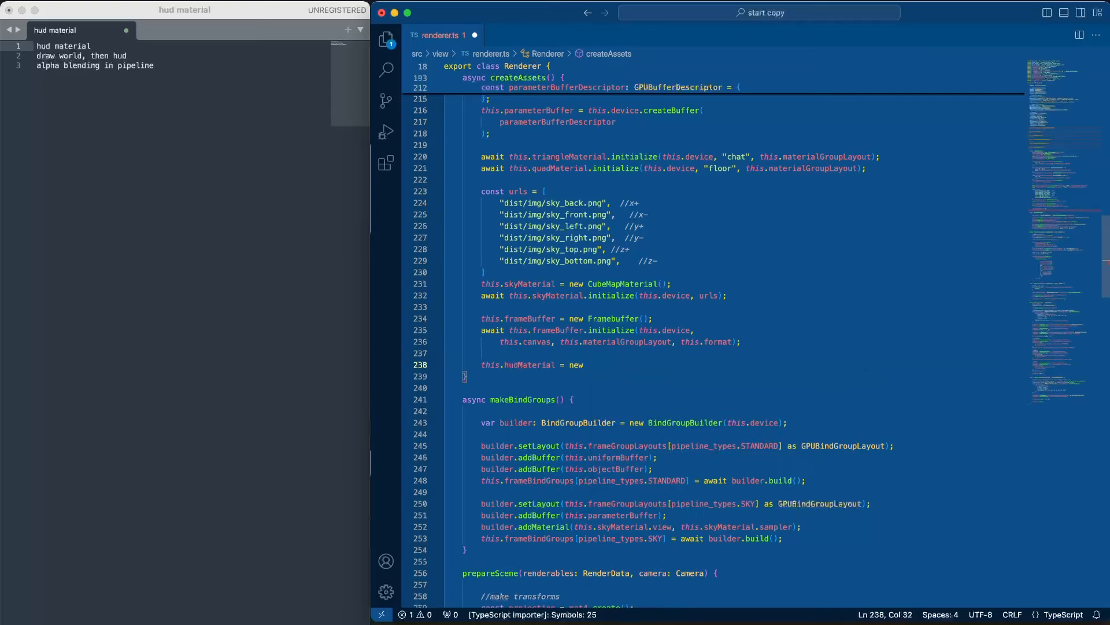
{"action": "type", "text": "Material();"}
{"action": "key", "text": "Return"}
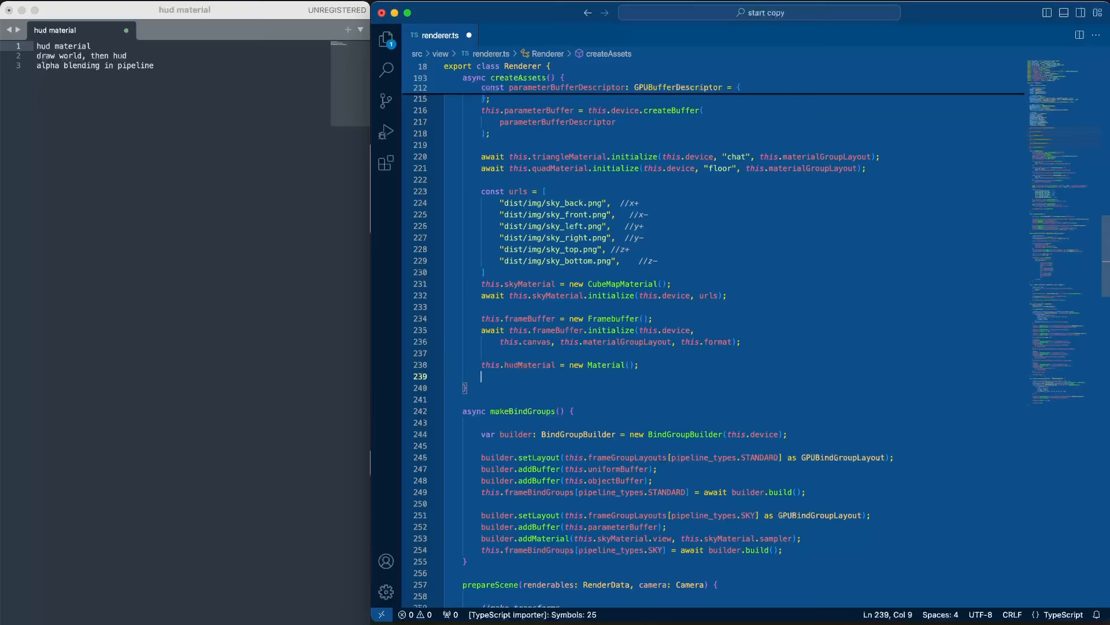
{"action": "type", "text": "await this.hudMaterial."}
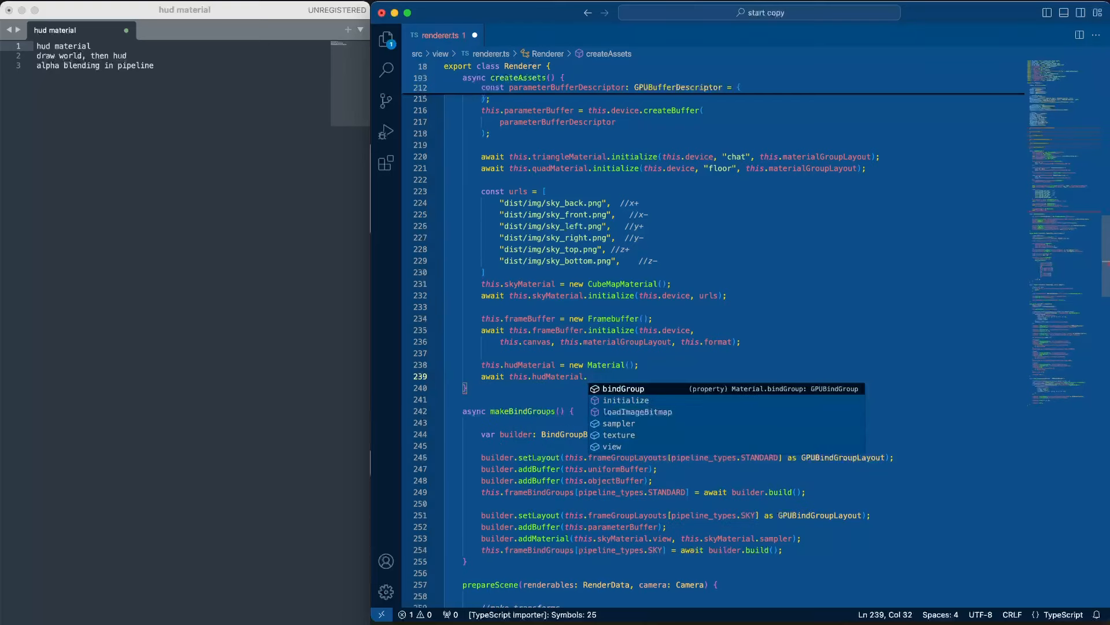
{"action": "type", "text": "initialize(this.de"}
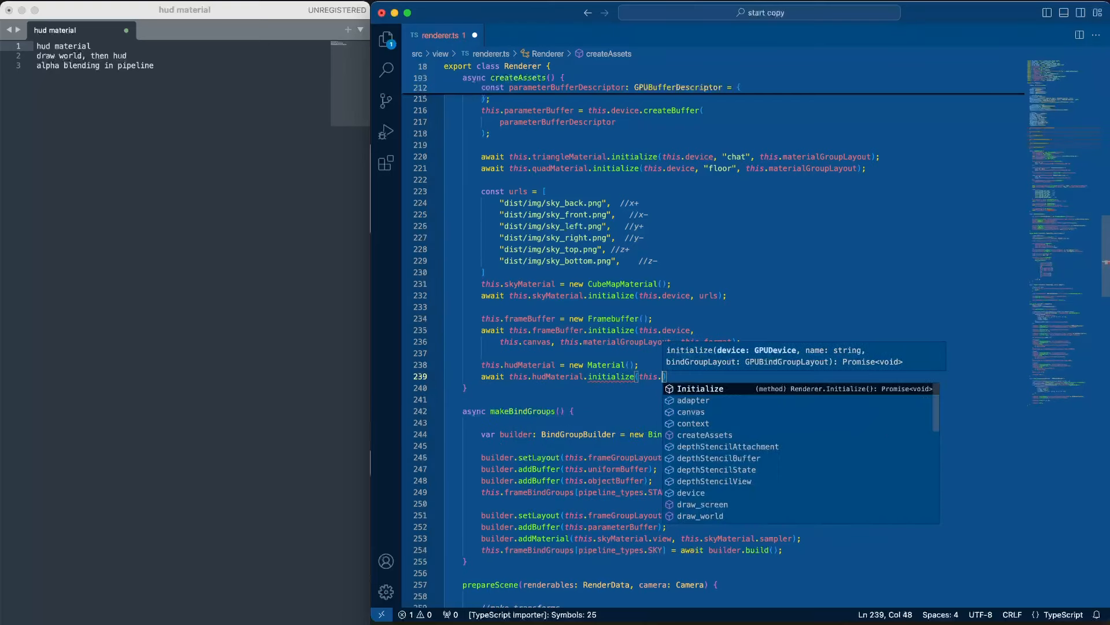
{"action": "type", "text": "vide, "}
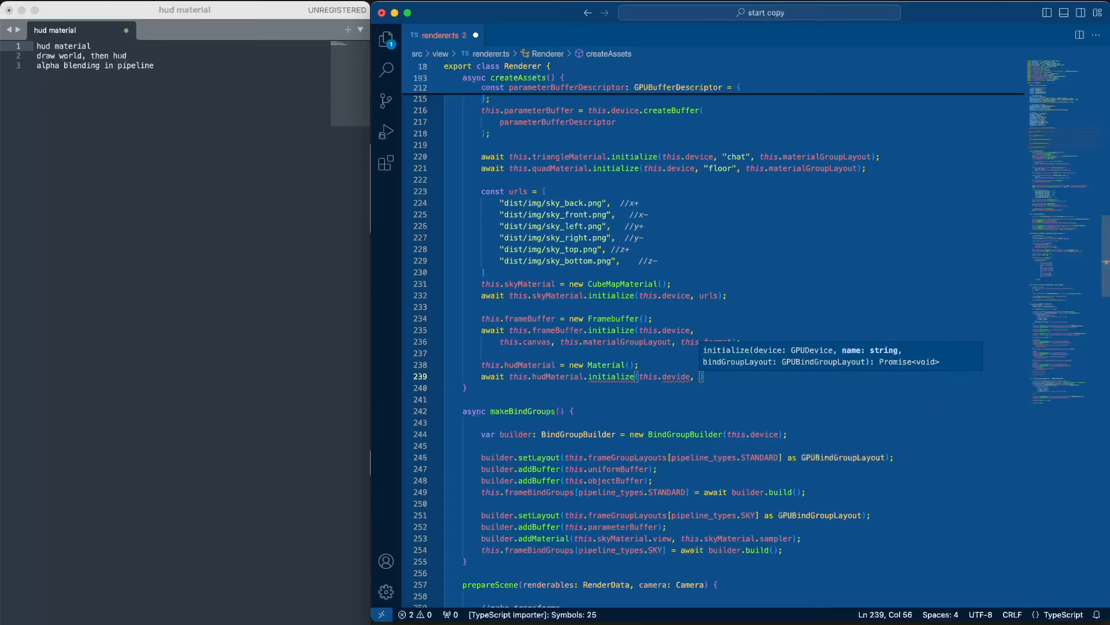
{"action": "type", "text": "\"hud"}
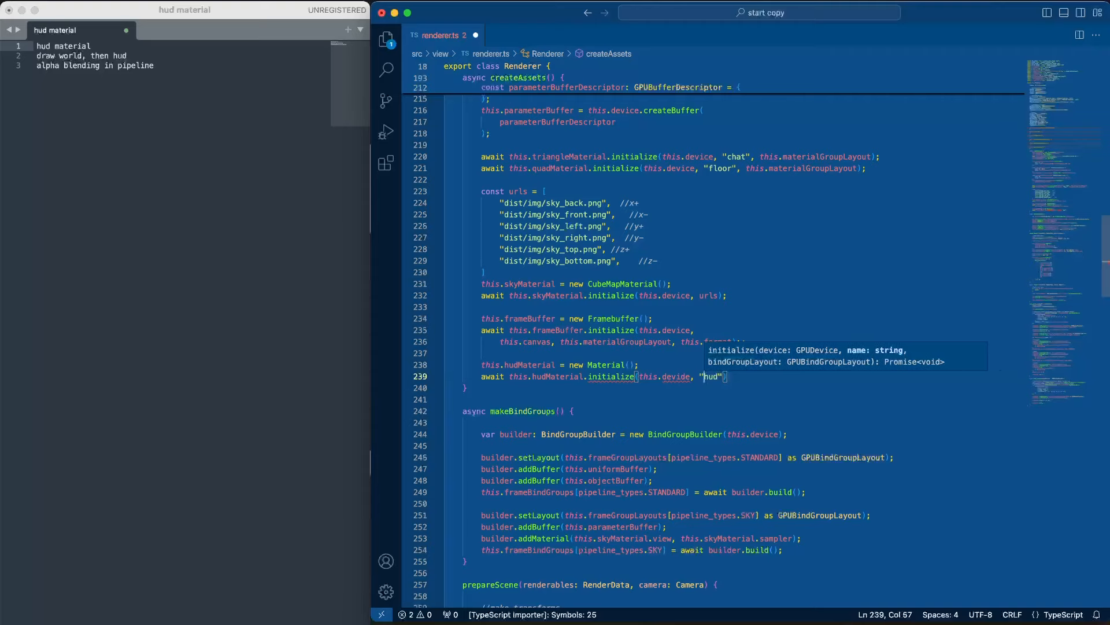
{"action": "type", "text": "\", "}
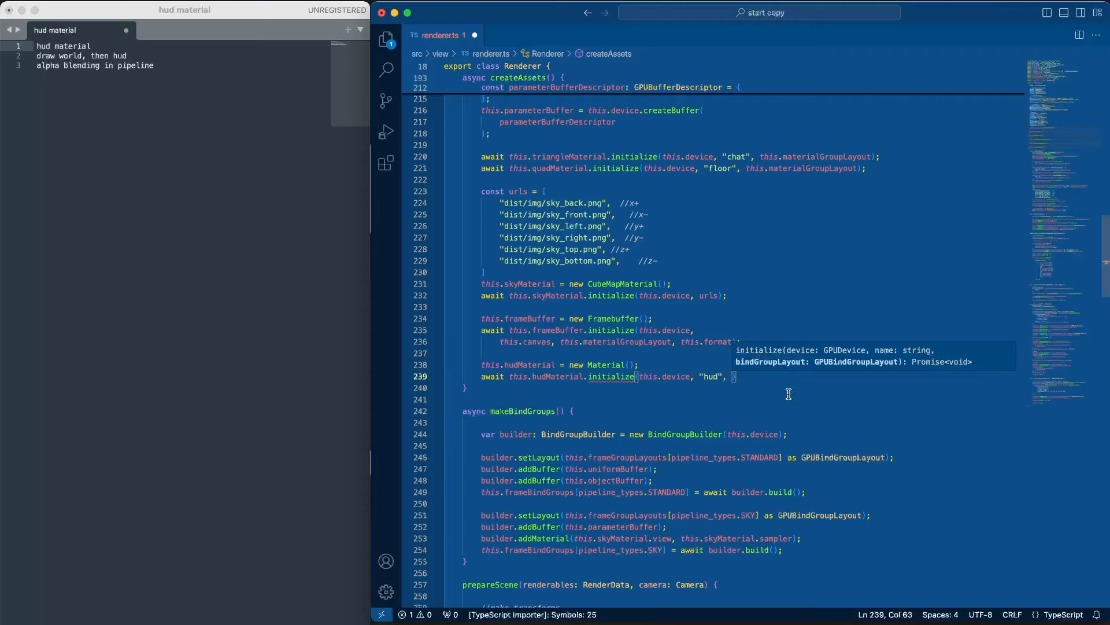
{"action": "type", "text": "this.ma"}
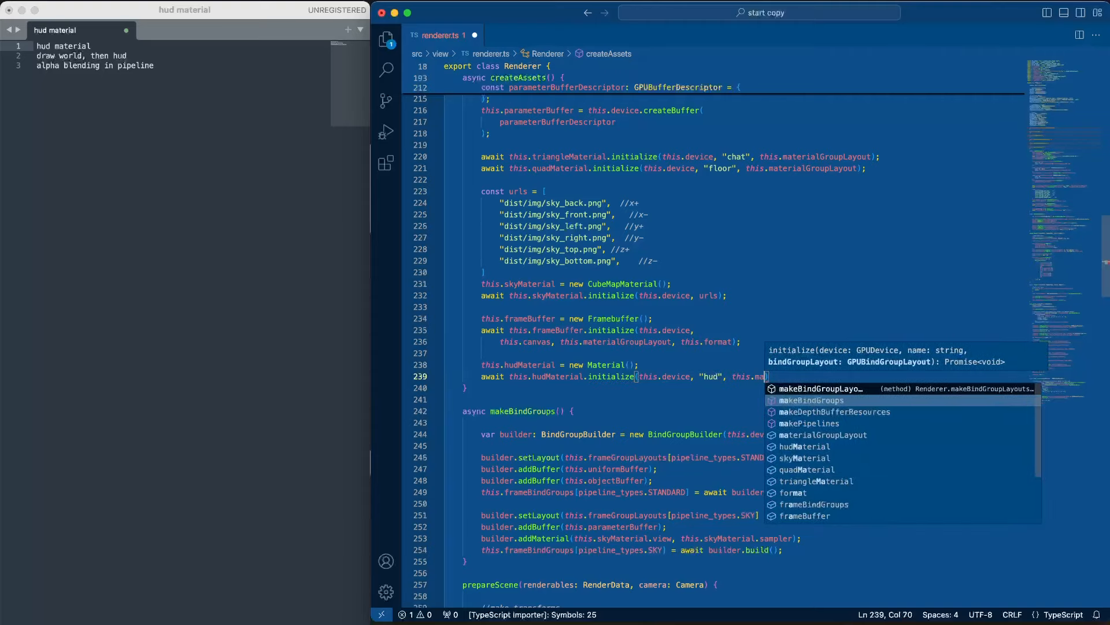
{"action": "key", "text": "Tab"}
{"action": "left_click", "coordinate": [873, 376]}
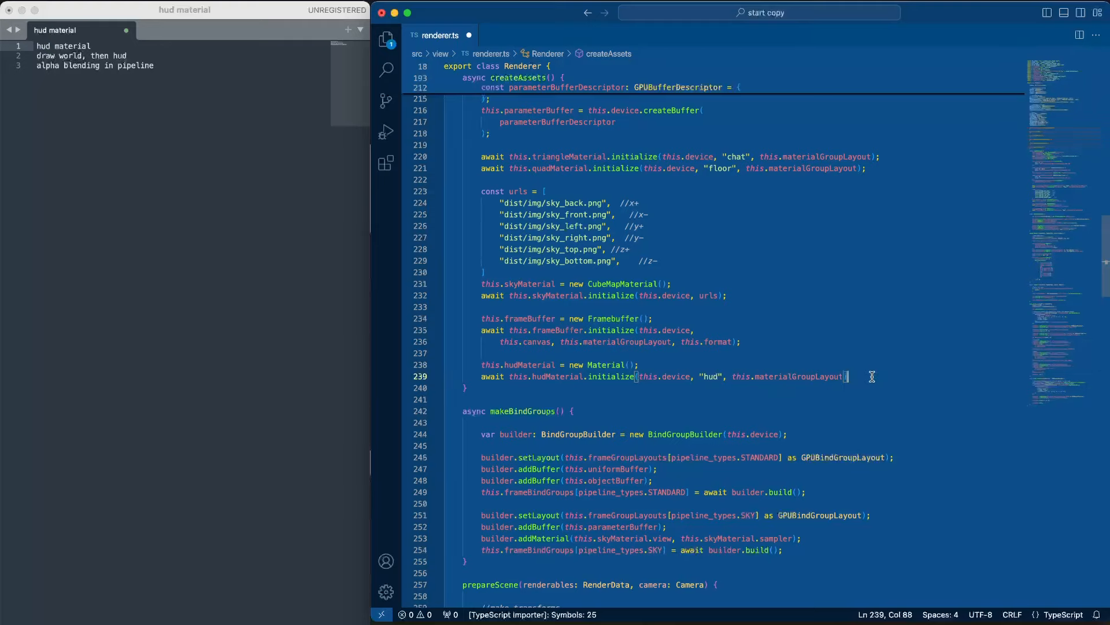
{"action": "key", "text": "super+s"}
Step: Glance at the img folder in the Explorer, then collapse dist and hide the file tree
{"action": "left_click", "coordinate": [382, 43]}
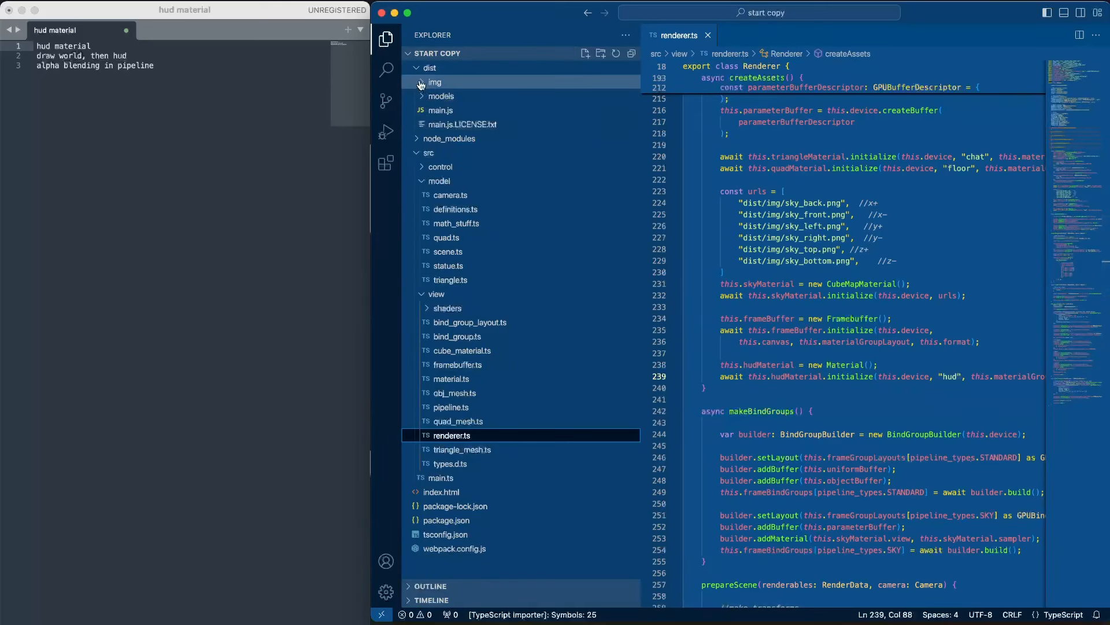
{"action": "left_click", "coordinate": [435, 82]}
{"action": "left_click", "coordinate": [427, 111]}
{"action": "left_click", "coordinate": [425, 83]}
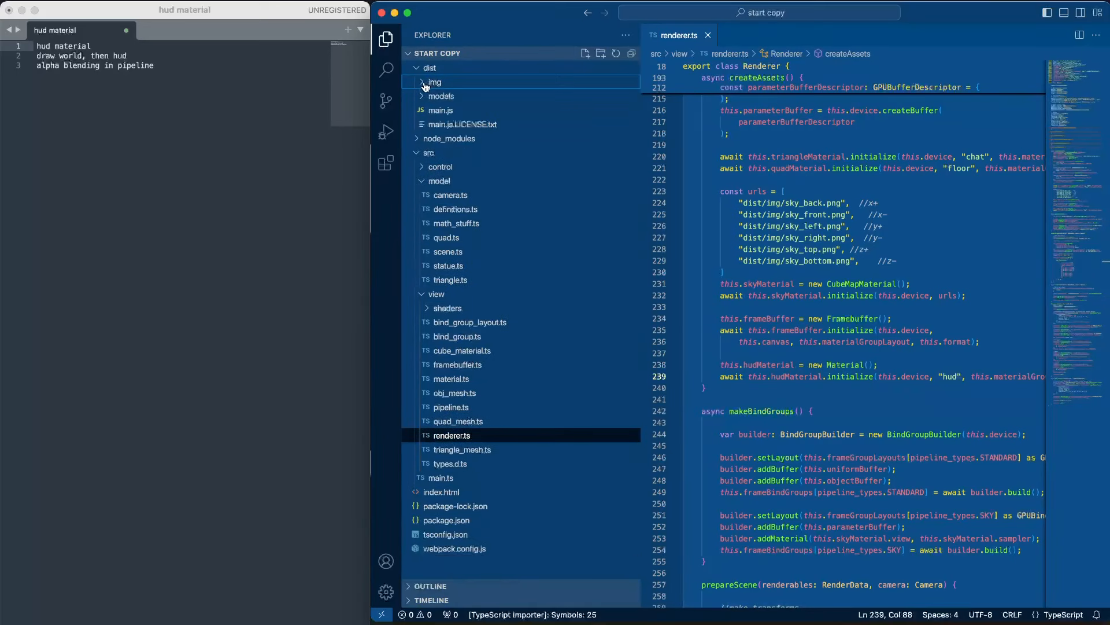
{"action": "left_click", "coordinate": [386, 38]}
{"action": "type", "text": ";"}
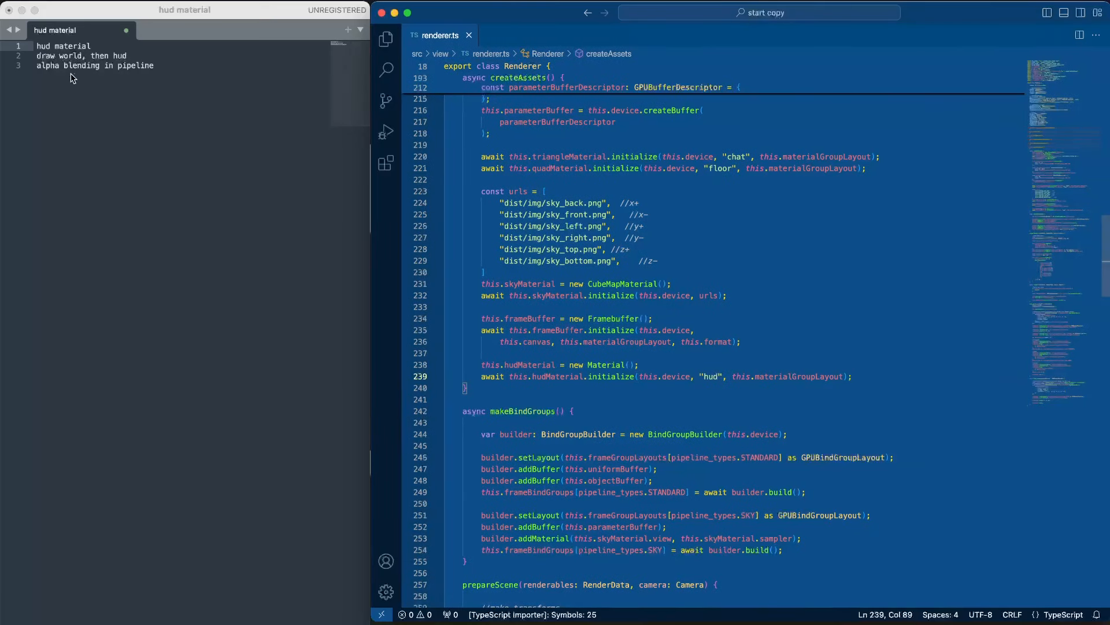
Step: Delete the finished 'hud material' note from the plan and return to renderer.ts
{"action": "left_click_drag", "start_coordinate": [93, 46], "coordinate": [35, 47]}
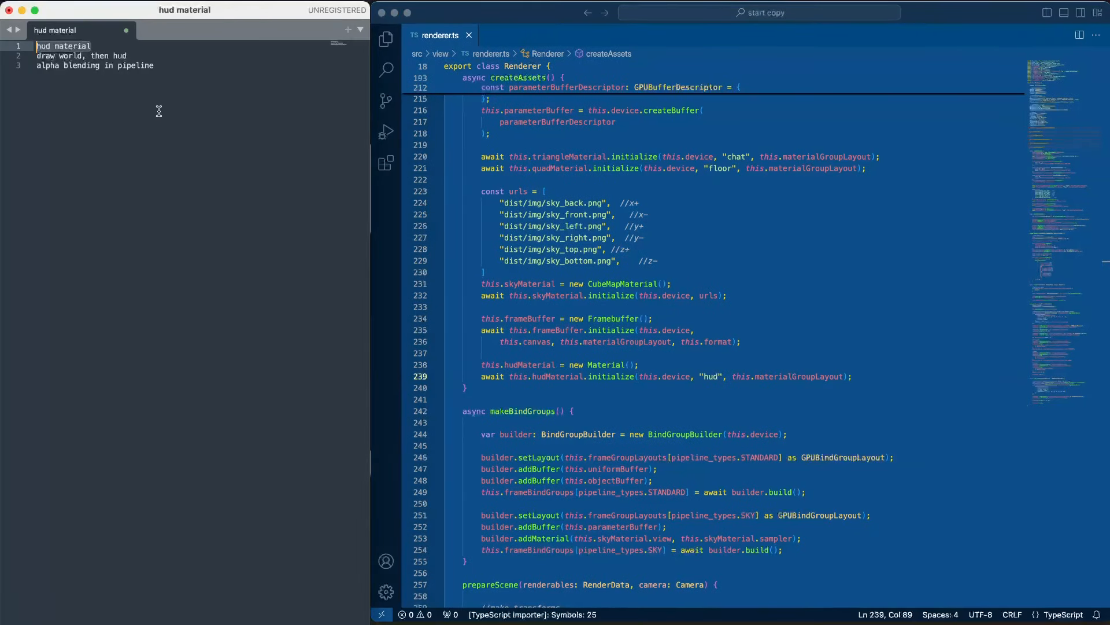
{"action": "key", "text": "BackSpace"}
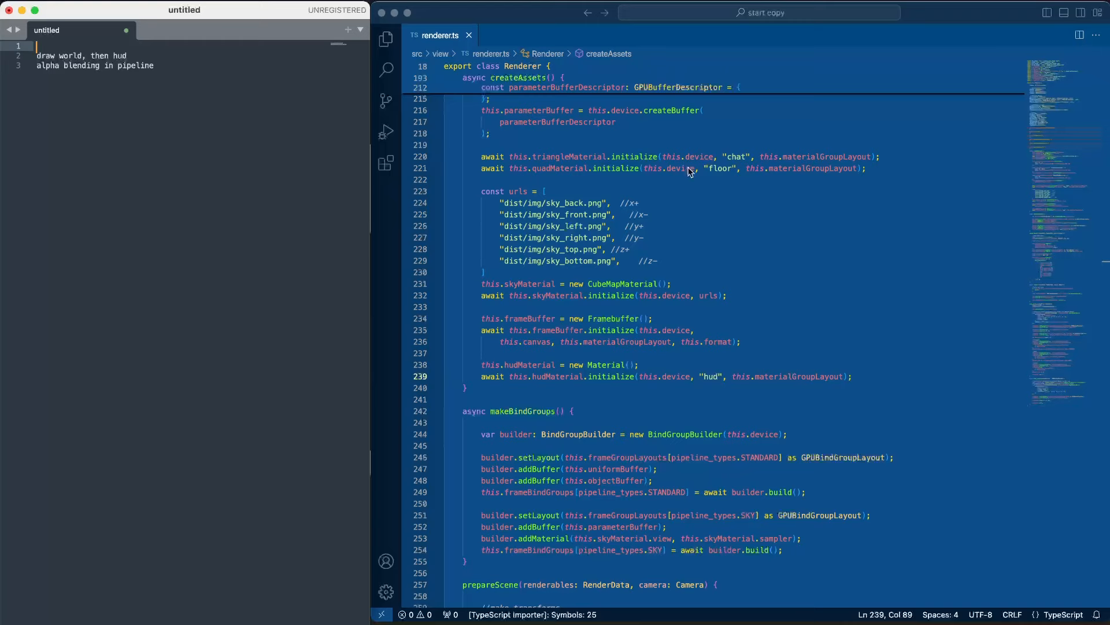
{"action": "left_click", "coordinate": [807, 318]}
{"action": "scroll", "coordinate": [805, 301], "scroll_direction": "up", "scroll_amount": 5}
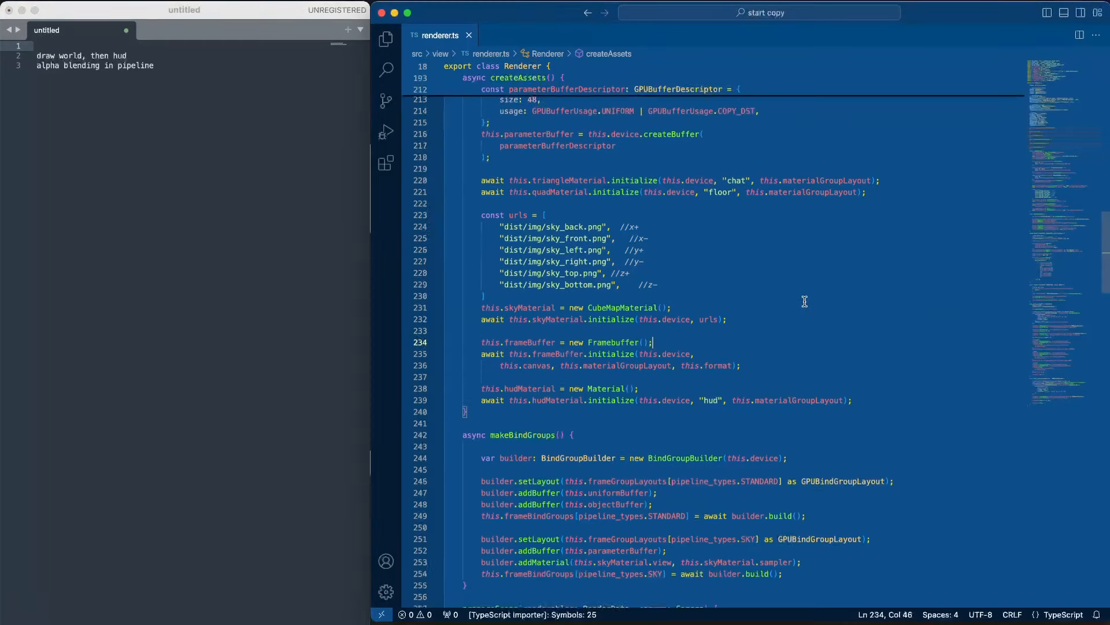
{"action": "scroll", "coordinate": [805, 301], "scroll_direction": "up", "scroll_amount": 5}
{"action": "scroll", "coordinate": [782, 301], "scroll_direction": "up", "scroll_amount": 4}
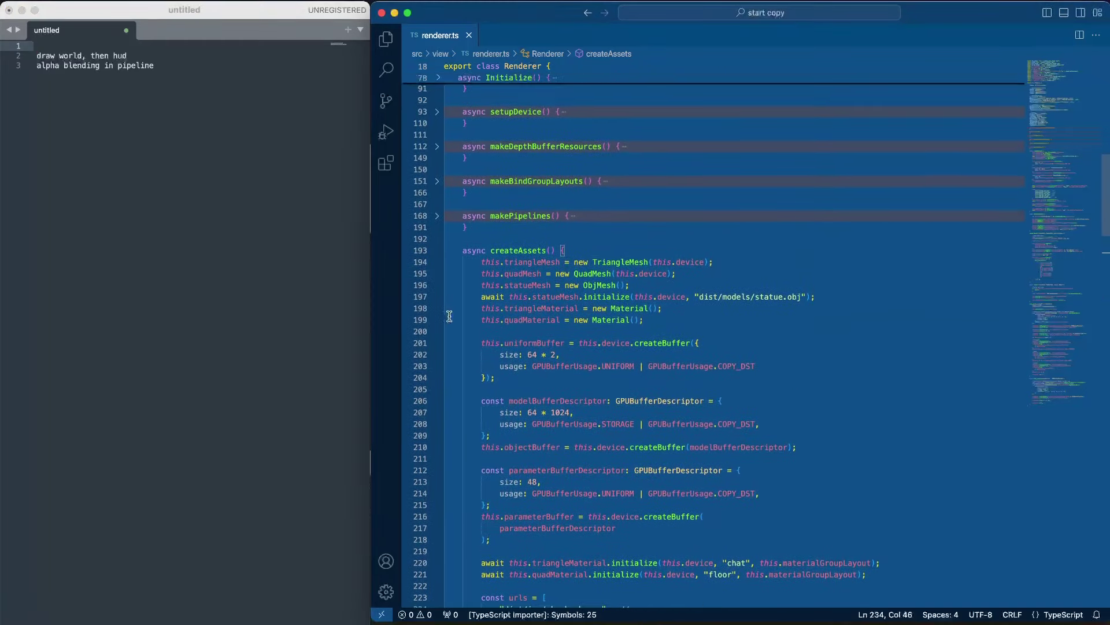
Step: Fold the createAssets function to review draw_world and draw_screen below it
{"action": "left_click", "coordinate": [438, 252]}
{"action": "mouse_move", "coordinate": [715, 343]}
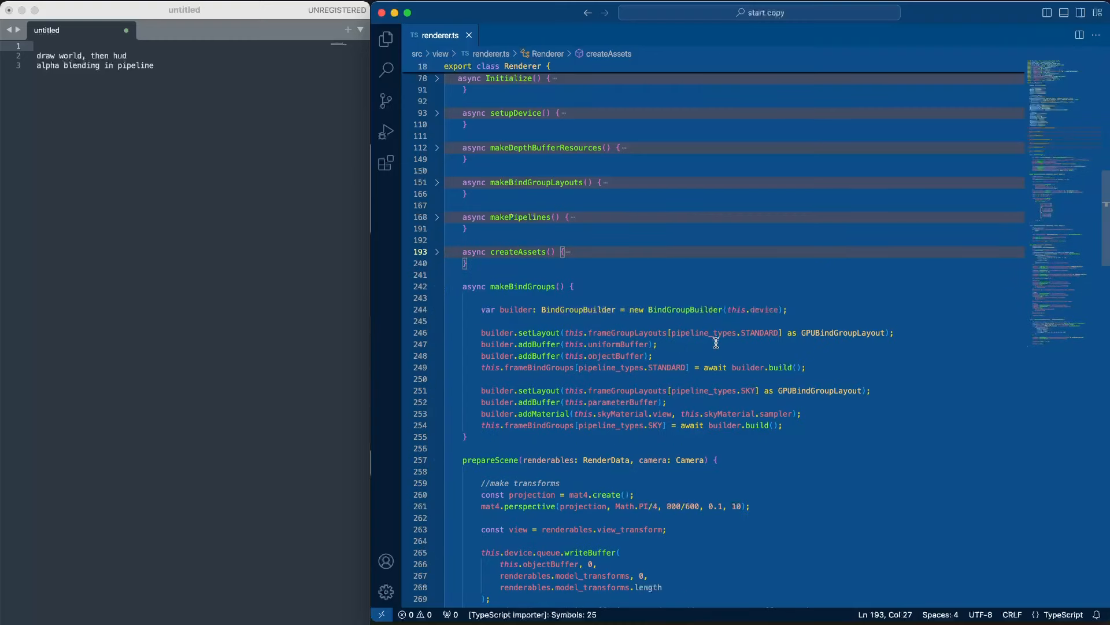
{"action": "scroll", "coordinate": [726, 351], "scroll_direction": "down", "scroll_amount": 10}
{"action": "scroll", "coordinate": [726, 350], "scroll_direction": "down", "scroll_amount": 10}
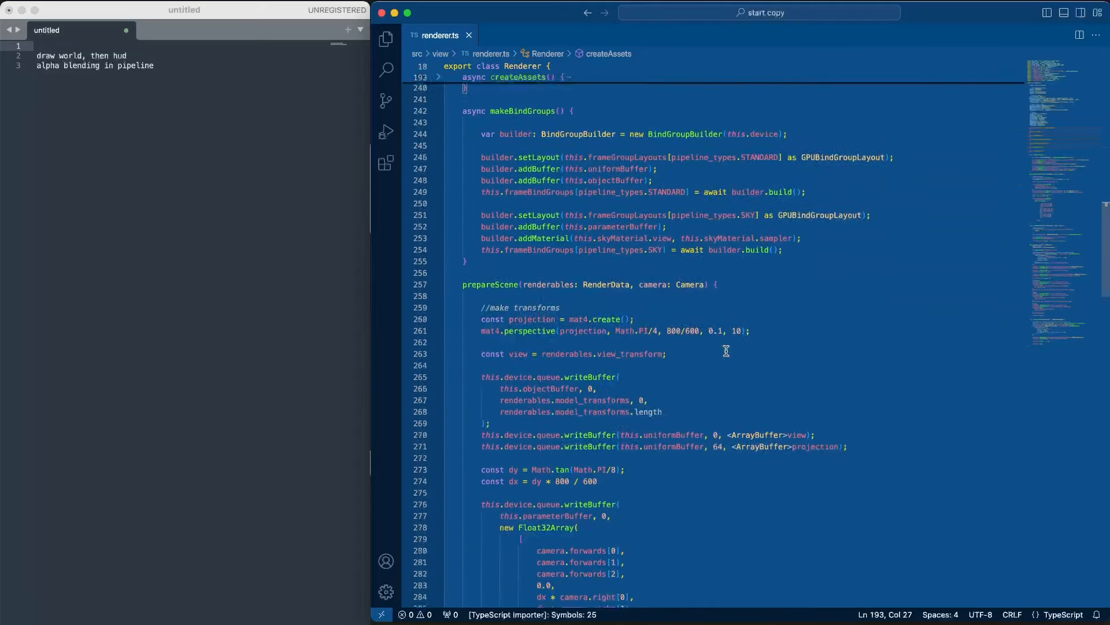
{"action": "scroll", "coordinate": [726, 351], "scroll_direction": "down", "scroll_amount": 10}
{"action": "scroll", "coordinate": [726, 351], "scroll_direction": "down", "scroll_amount": 8}
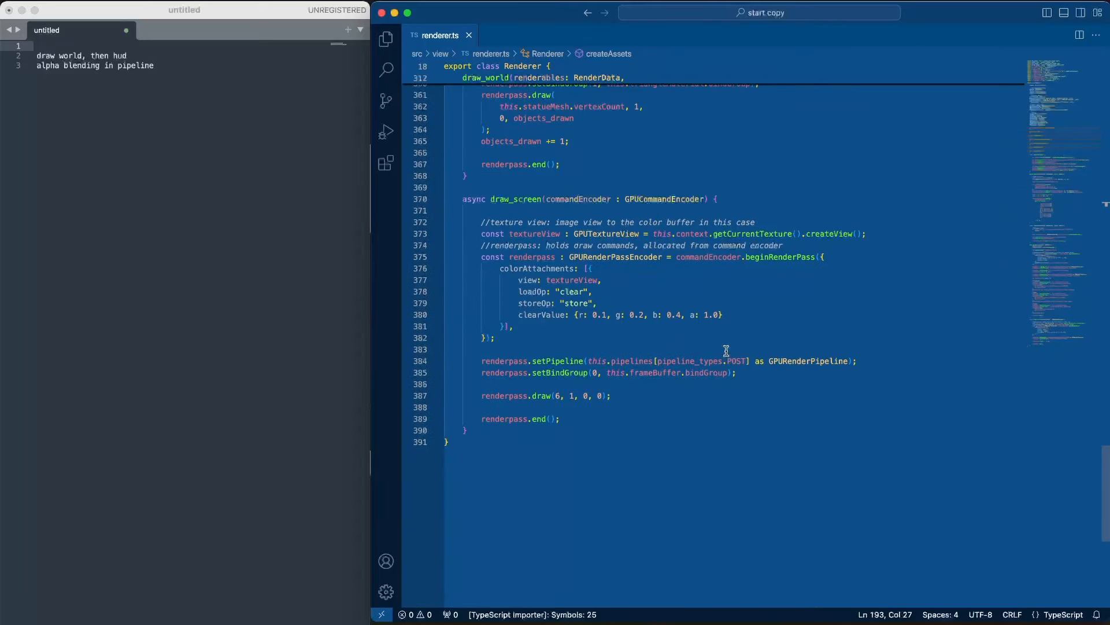
{"action": "scroll", "coordinate": [727, 350], "scroll_direction": "up", "scroll_amount": 3}
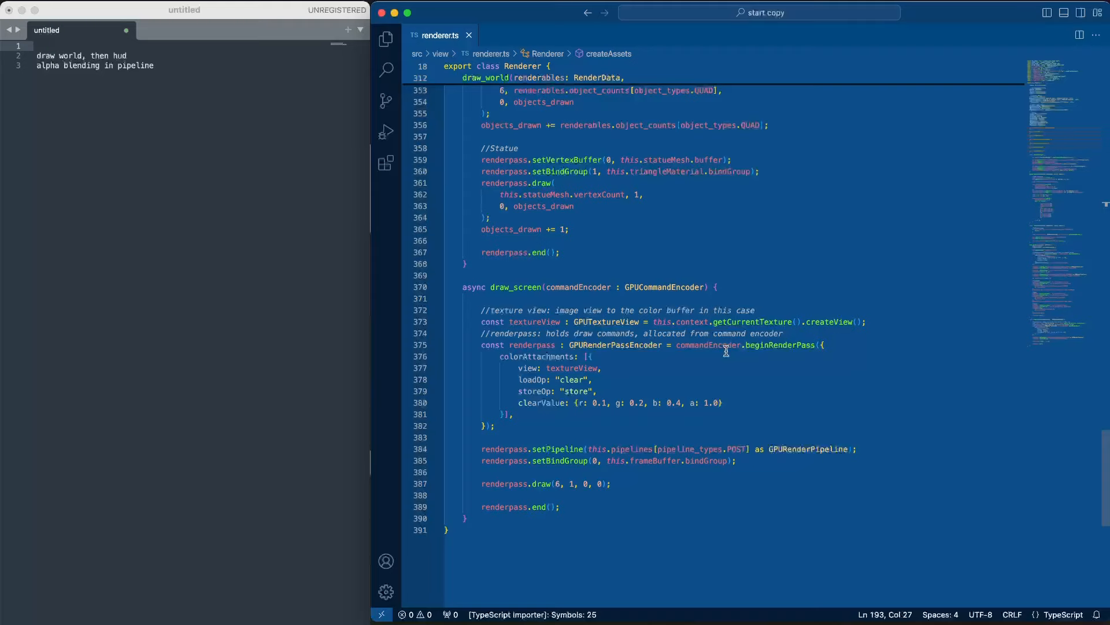
{"action": "scroll", "coordinate": [727, 350], "scroll_direction": "up", "scroll_amount": 3}
{"action": "scroll", "coordinate": [726, 351], "scroll_direction": "up", "scroll_amount": 2}
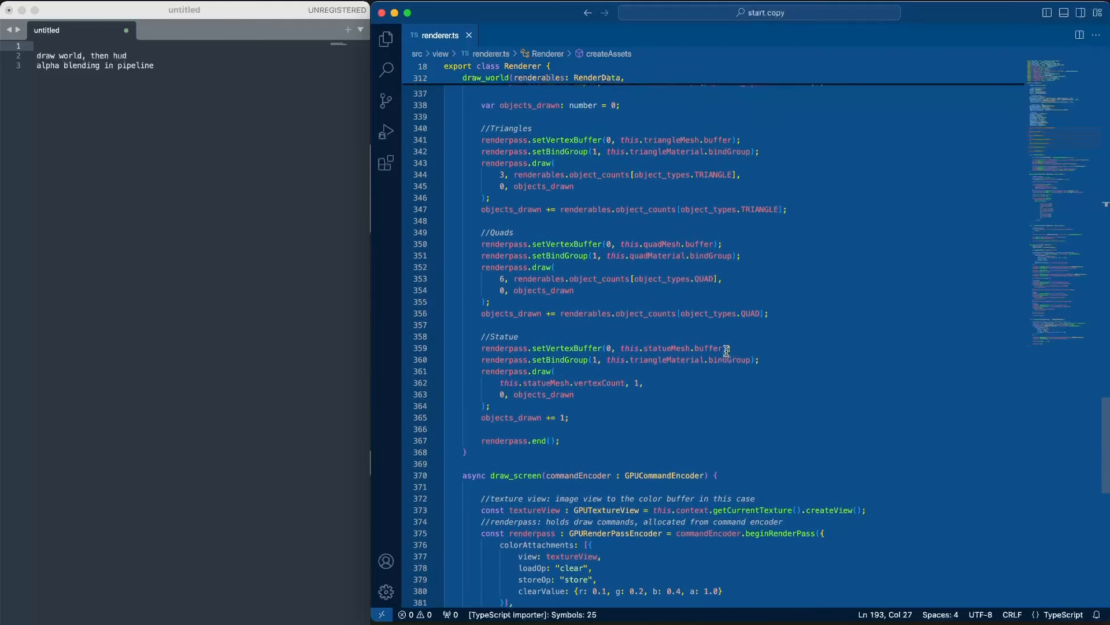
{"action": "scroll", "coordinate": [726, 351], "scroll_direction": "up", "scroll_amount": 3}
{"action": "scroll", "coordinate": [726, 351], "scroll_direction": "up", "scroll_amount": 3}
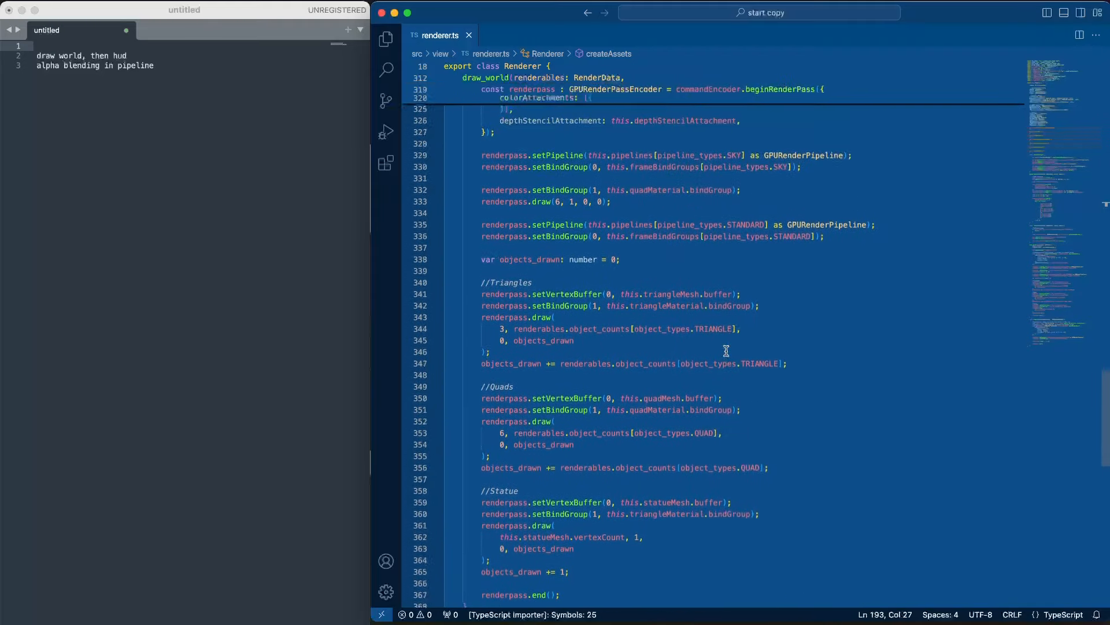
{"action": "scroll", "coordinate": [725, 351], "scroll_direction": "up", "scroll_amount": 4}
{"action": "scroll", "coordinate": [727, 351], "scroll_direction": "up", "scroll_amount": 2}
{"action": "scroll", "coordinate": [726, 351], "scroll_direction": "up", "scroll_amount": 1}
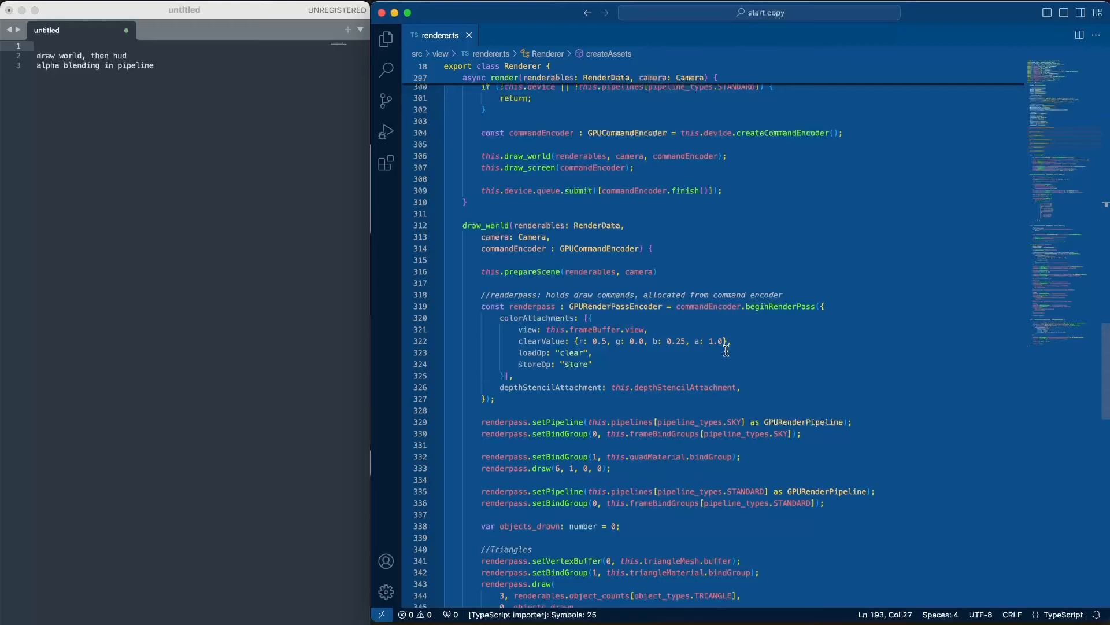
{"action": "scroll", "coordinate": [725, 351], "scroll_direction": "down", "scroll_amount": 2}
{"action": "scroll", "coordinate": [725, 351], "scroll_direction": "down", "scroll_amount": 2}
{"action": "scroll", "coordinate": [727, 350], "scroll_direction": "down", "scroll_amount": 2}
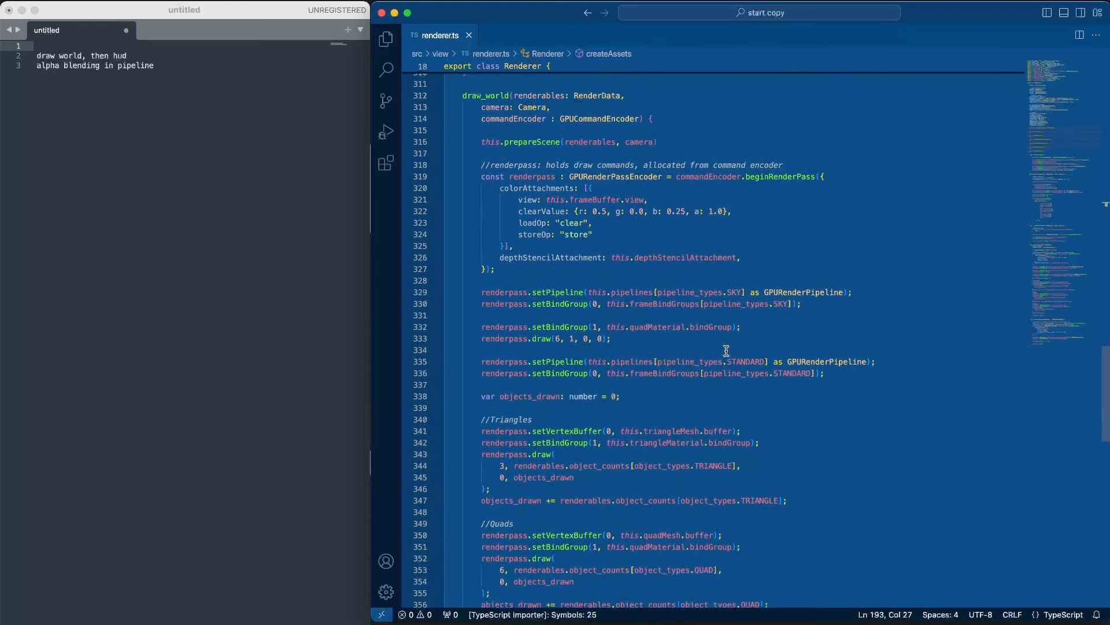
{"action": "scroll", "coordinate": [726, 351], "scroll_direction": "down", "scroll_amount": 2}
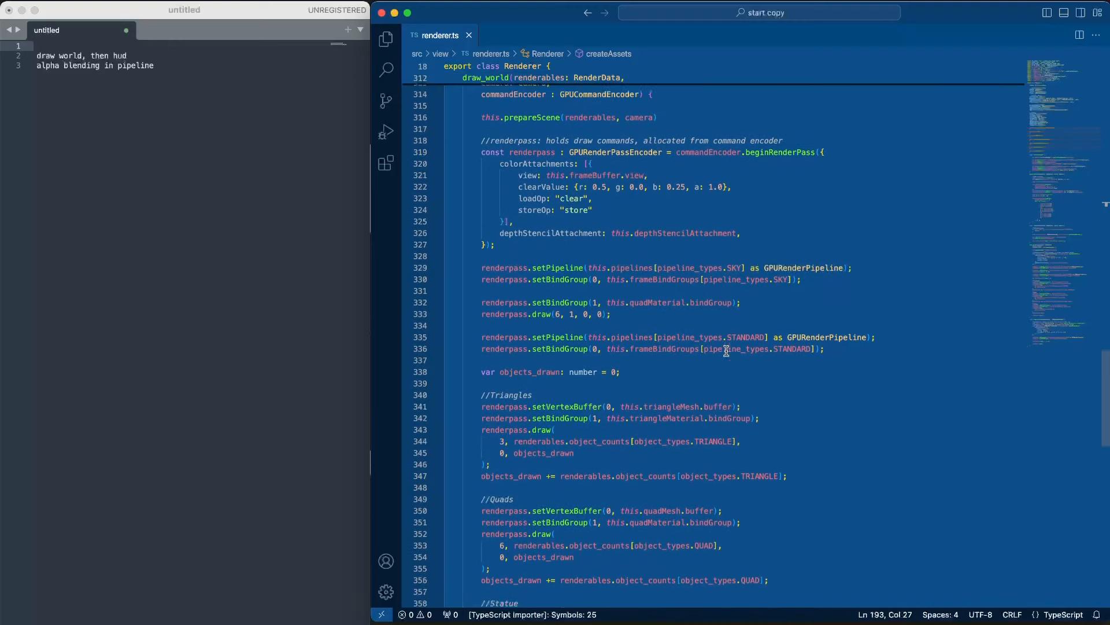
{"action": "scroll", "coordinate": [726, 351], "scroll_direction": "down", "scroll_amount": 1}
{"action": "scroll", "coordinate": [726, 350], "scroll_direction": "down", "scroll_amount": 2}
{"action": "scroll", "coordinate": [726, 351], "scroll_direction": "down", "scroll_amount": 2}
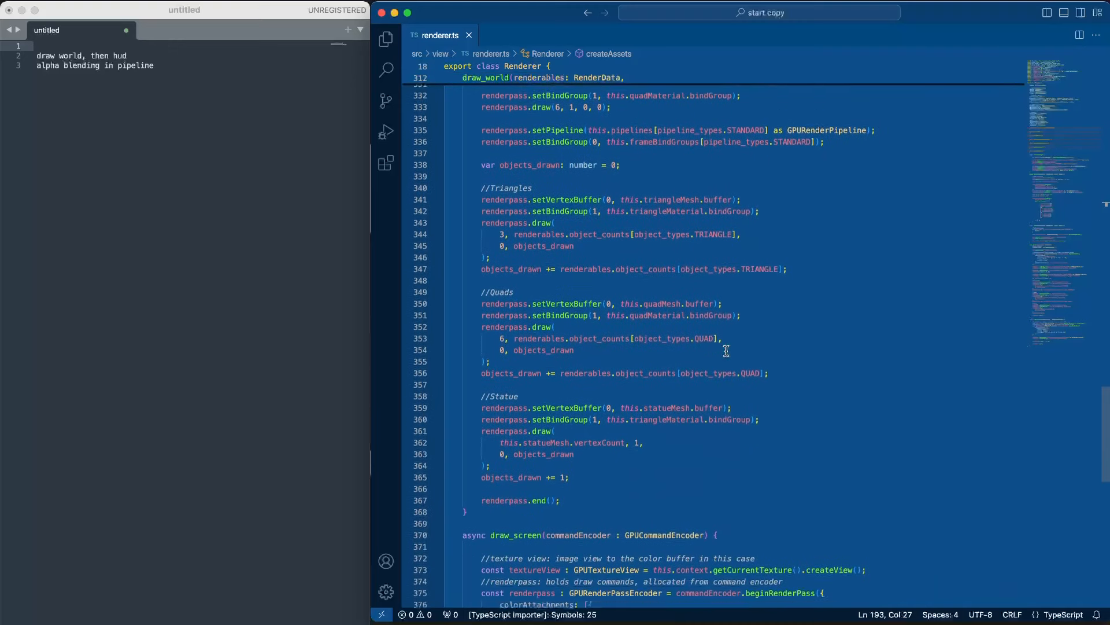
{"action": "scroll", "coordinate": [726, 351], "scroll_direction": "down", "scroll_amount": 2}
{"action": "scroll", "coordinate": [726, 351], "scroll_direction": "down", "scroll_amount": 2}
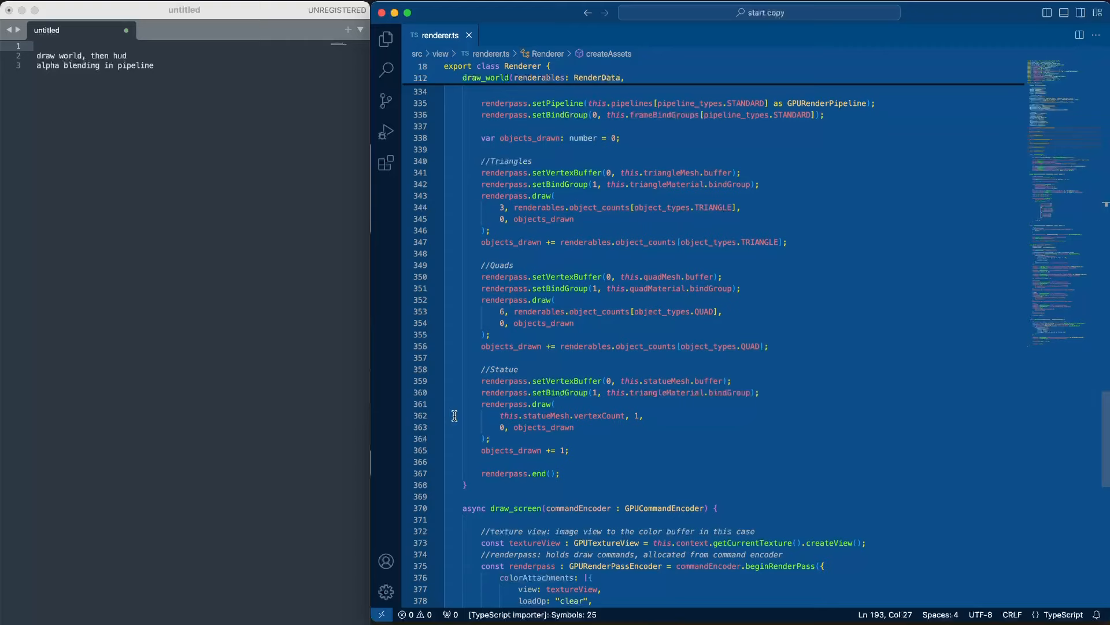
Step: Paste a copy of the sky drawing block after the statue draw and switch its pipeline to HUD
{"action": "left_click", "coordinate": [585, 450]}
{"action": "scroll", "coordinate": [585, 390], "scroll_direction": "up", "scroll_amount": 5}
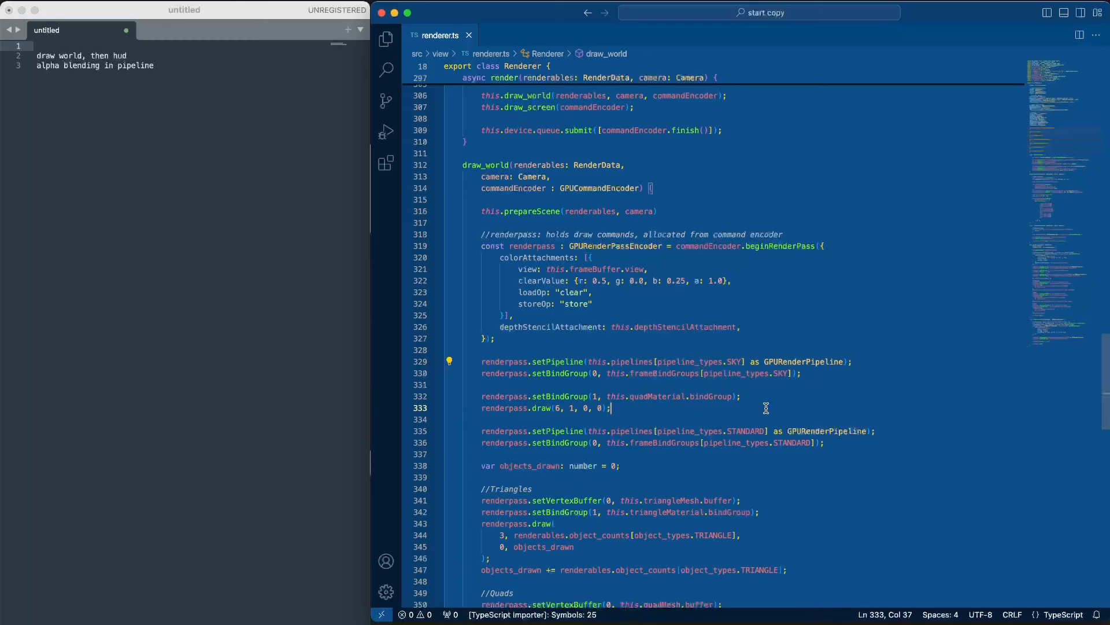
{"action": "scroll", "coordinate": [584, 391], "scroll_direction": "down", "scroll_amount": 3}
{"action": "scroll", "coordinate": [692, 421], "scroll_direction": "down", "scroll_amount": 3}
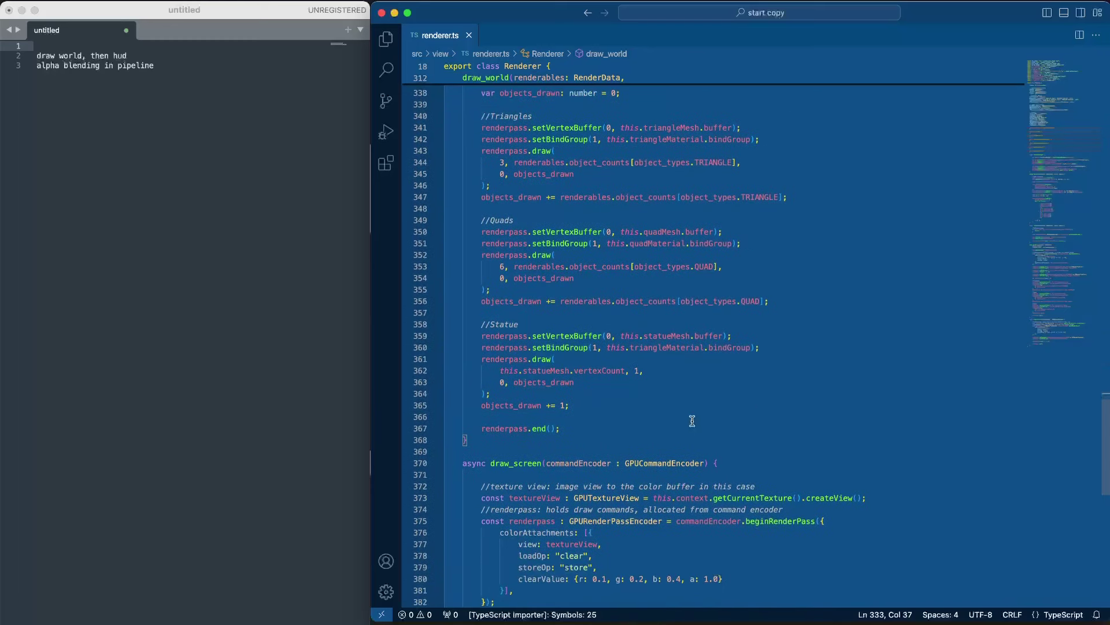
{"action": "left_click", "coordinate": [594, 408]}
{"action": "key", "text": "Return"}
{"action": "key", "text": "Return"}
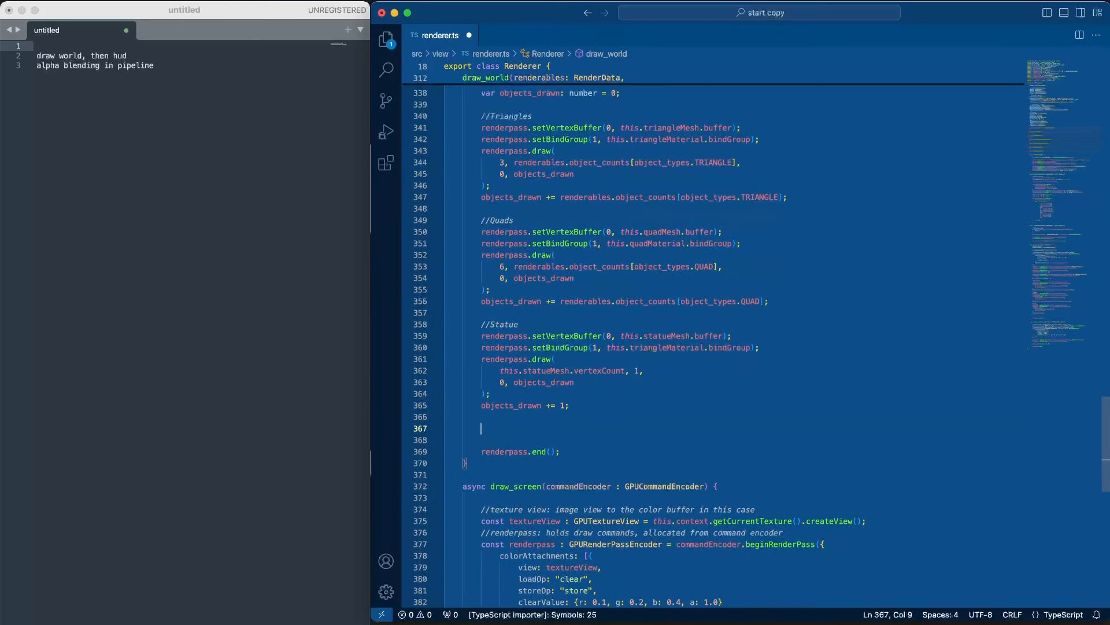
{"action": "type", "text": "renderpass.setPipeline(this.pipelines[pipeline_types.SKY] as GPURenderPipeline);         renderpass.setBindGroup(0, this.frameBindGroups[pipeline_types.SKY]);          renderpass.setBindGroup(1, this.quadMaterial.bindGroup);         renderpass.draw(6, 1, 0, 0);"}
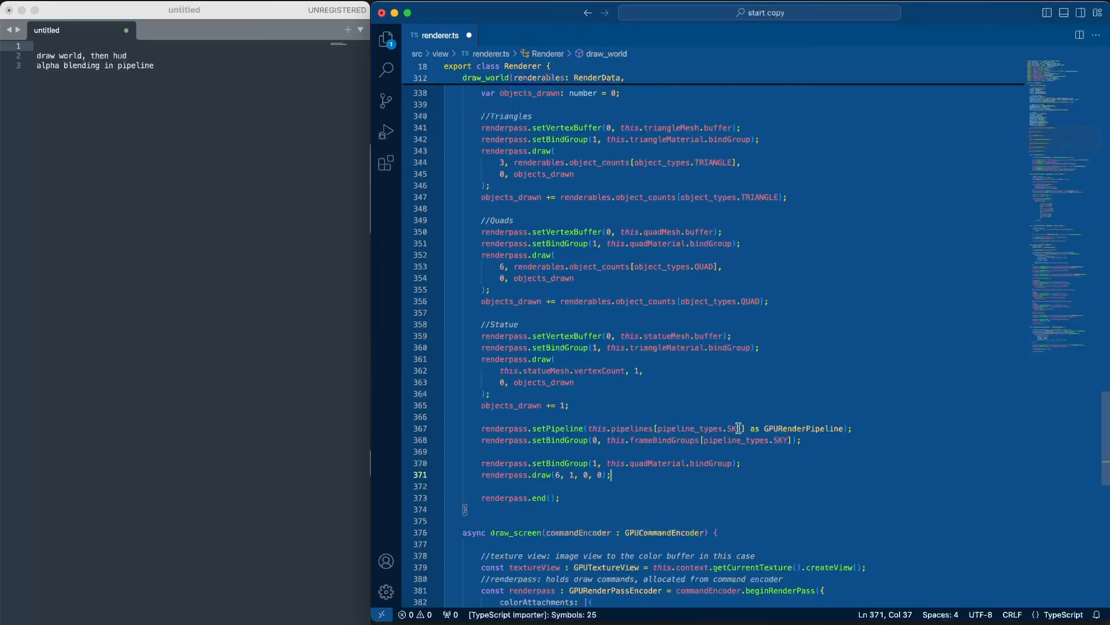
{"action": "scroll", "coordinate": [739, 428], "scroll_direction": "down", "scroll_amount": 1}
{"action": "double_click", "coordinate": [739, 427]}
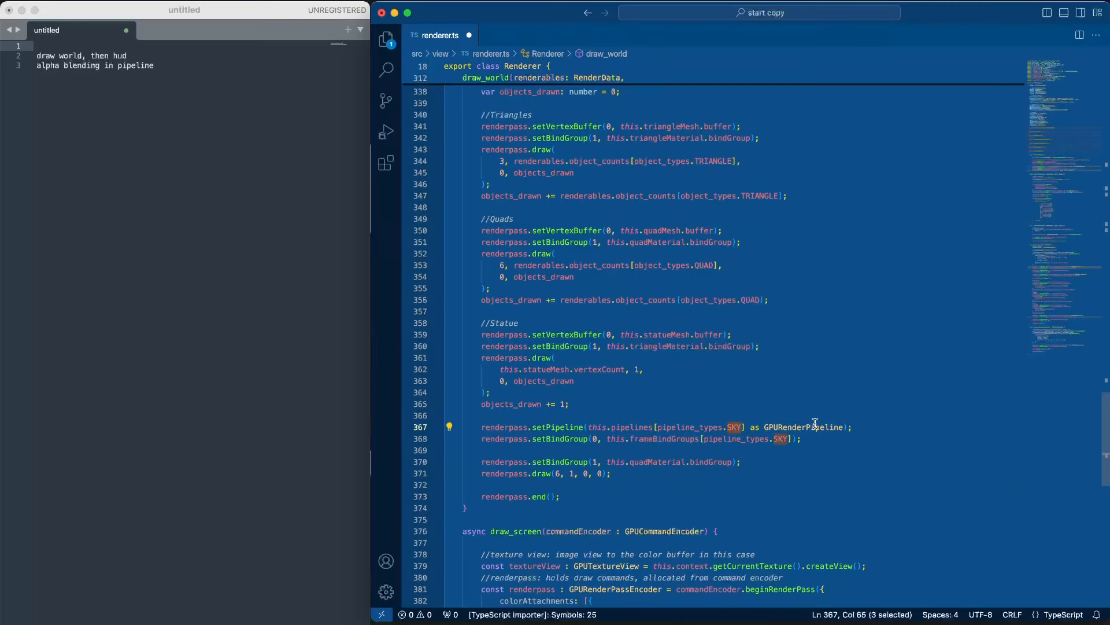
{"action": "type", "text": "HUD"}
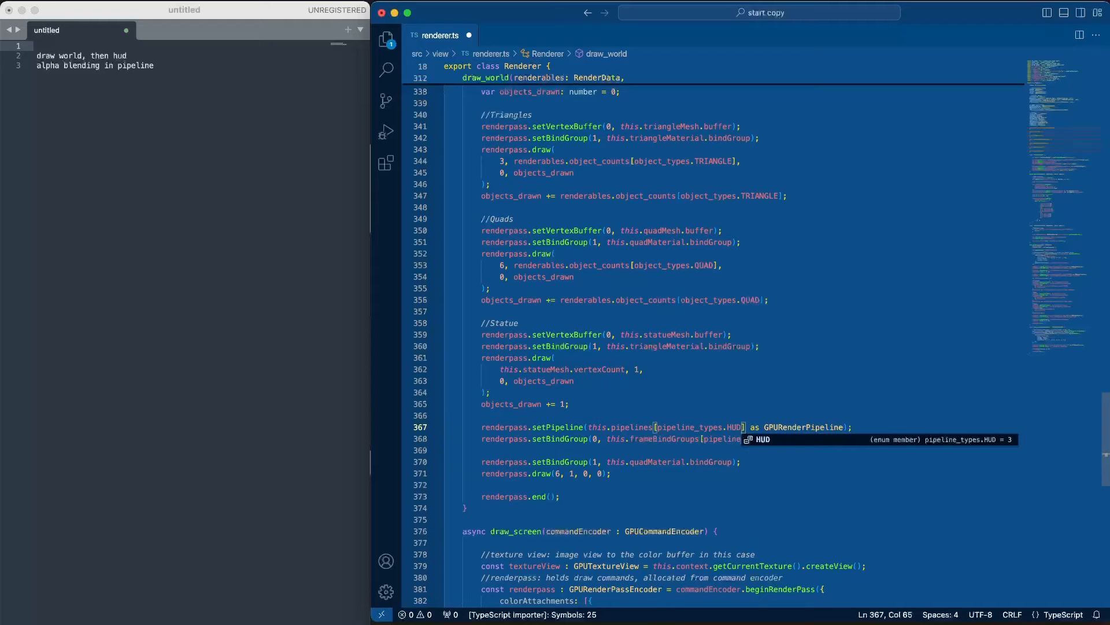
{"action": "left_click", "coordinate": [728, 427]}
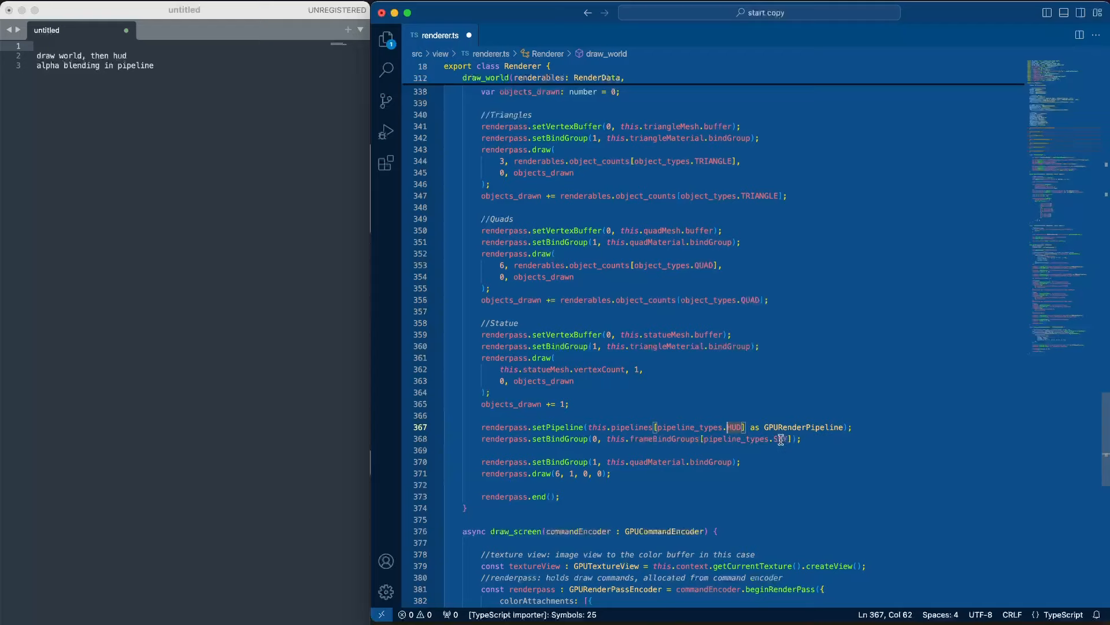
Step: Drop the sky bind group line and bind hudMaterial at slot 0 before the six-vertex HUD draw
{"action": "left_click_drag", "start_coordinate": [799, 439], "coordinate": [459, 439]}
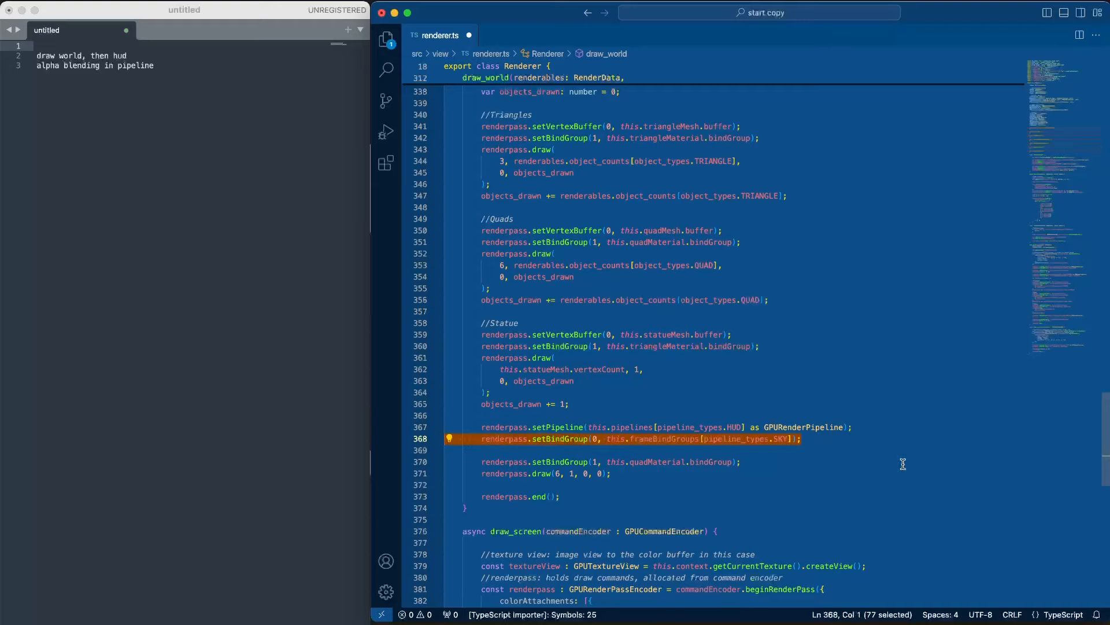
{"action": "key", "text": "BackSpace"}
{"action": "key", "text": "BackSpace"}
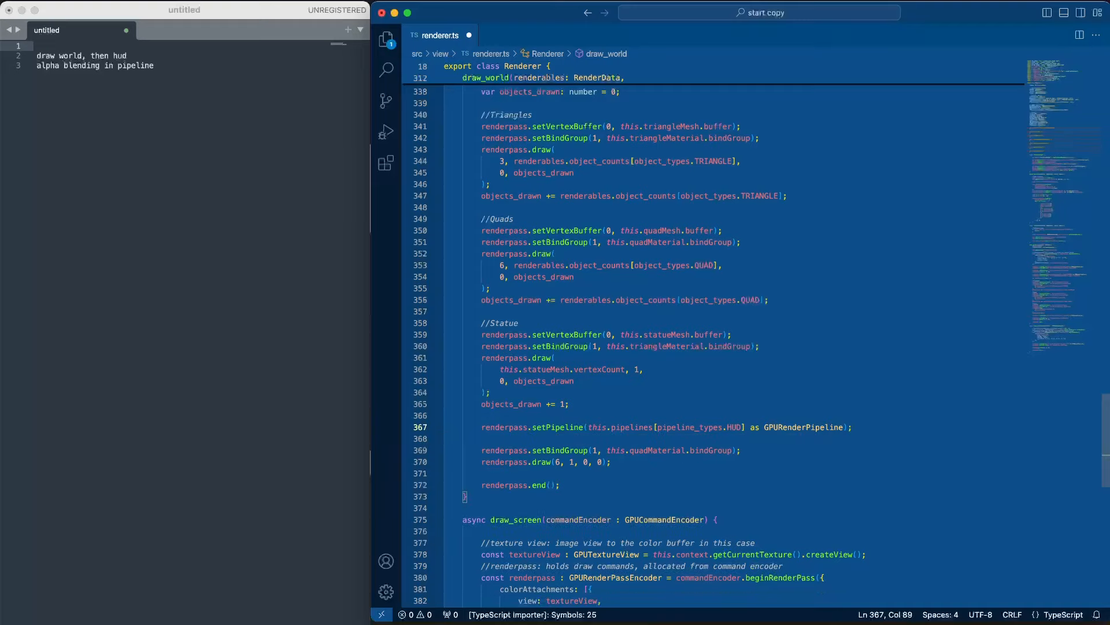
{"action": "left_click", "coordinate": [802, 442]}
{"action": "key", "text": "BackSpace"}
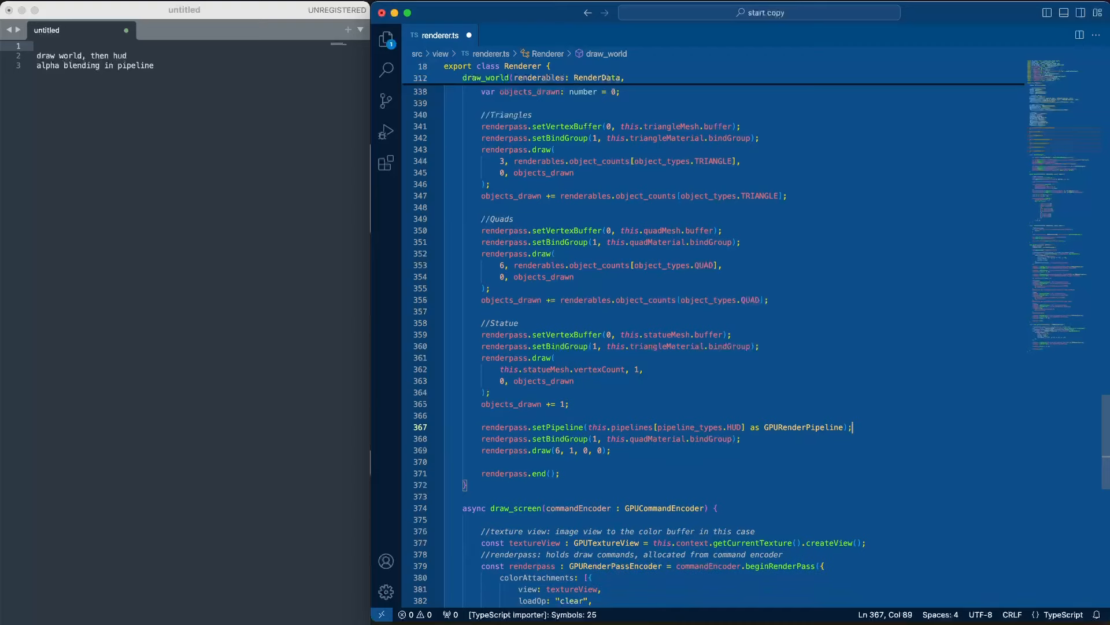
{"action": "left_click", "coordinate": [596, 440]}
{"action": "type", "text": "0"}
{"action": "double_click", "coordinate": [643, 440]}
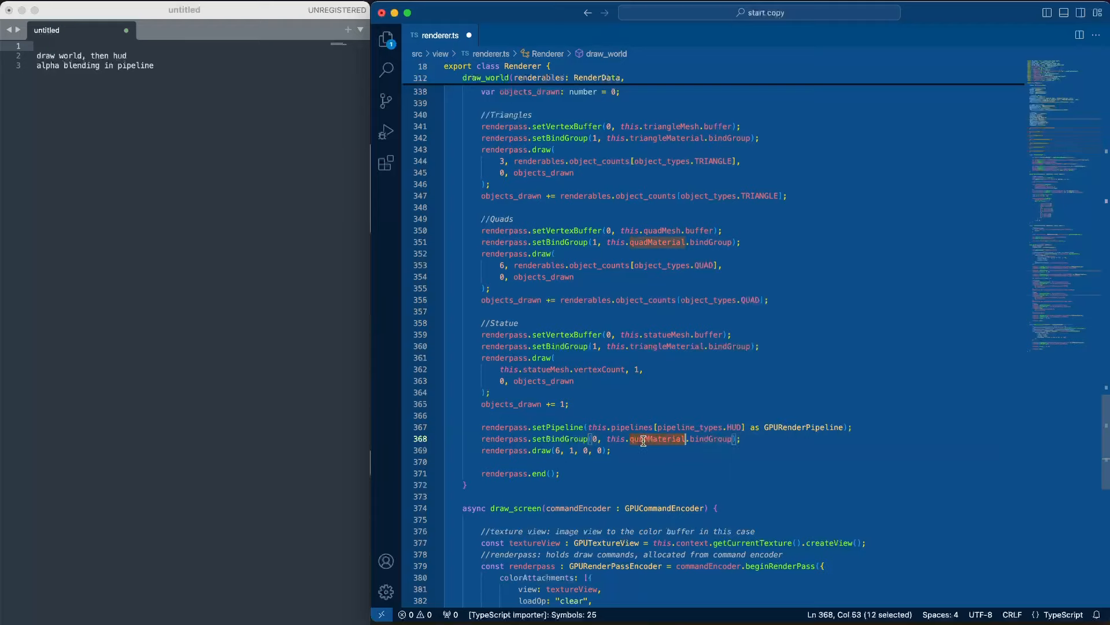
{"action": "type", "text": "hud"}
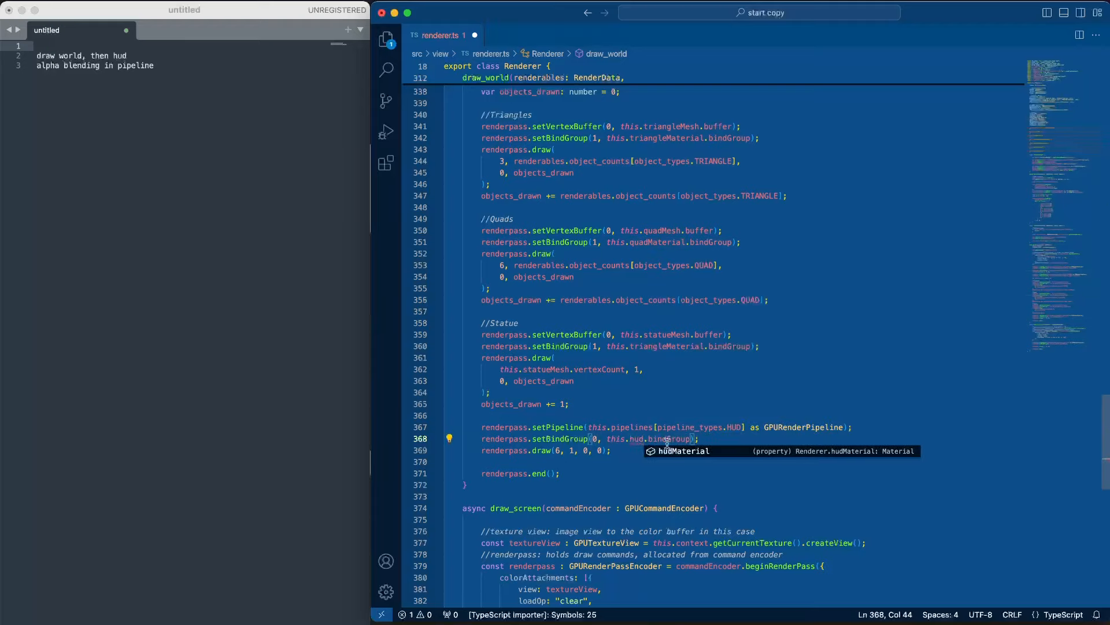
{"action": "left_click", "coordinate": [685, 451]}
{"action": "left_click", "coordinate": [791, 441]}
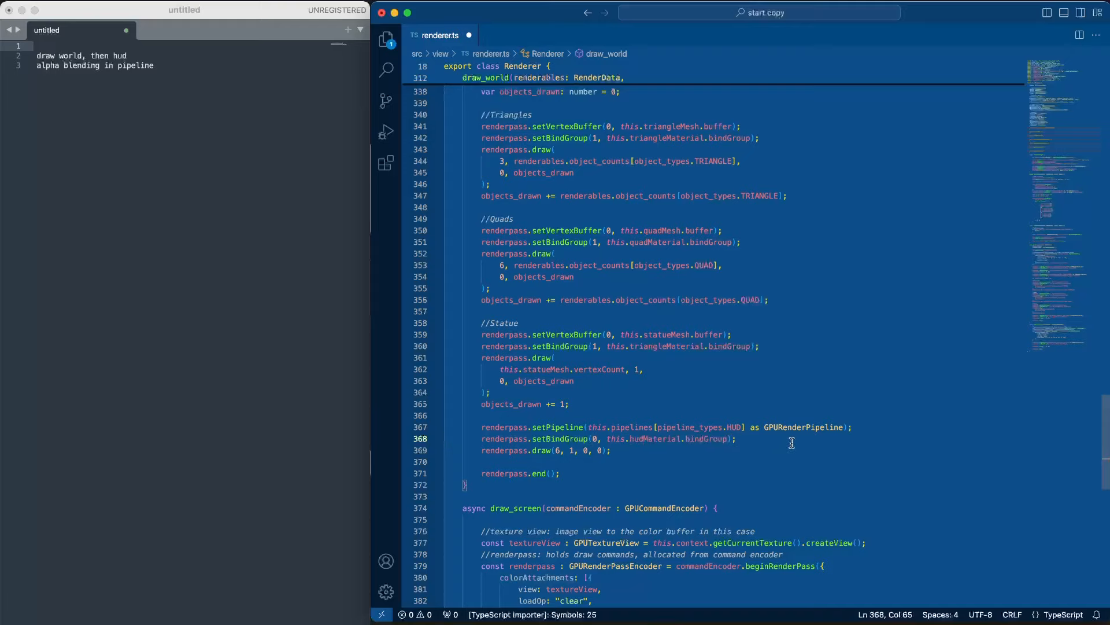
{"action": "left_click", "coordinate": [646, 452]}
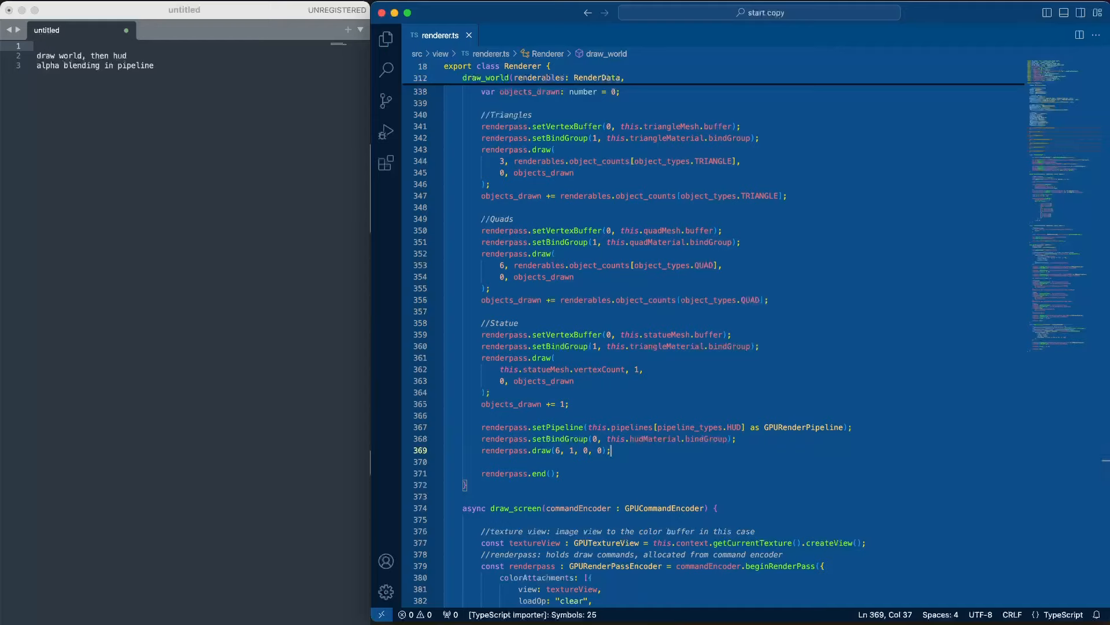
Step: Open a new integrated terminal from the Terminal menu
{"action": "left_click", "coordinate": [260, 3]}
{"action": "left_click", "coordinate": [285, 12]}
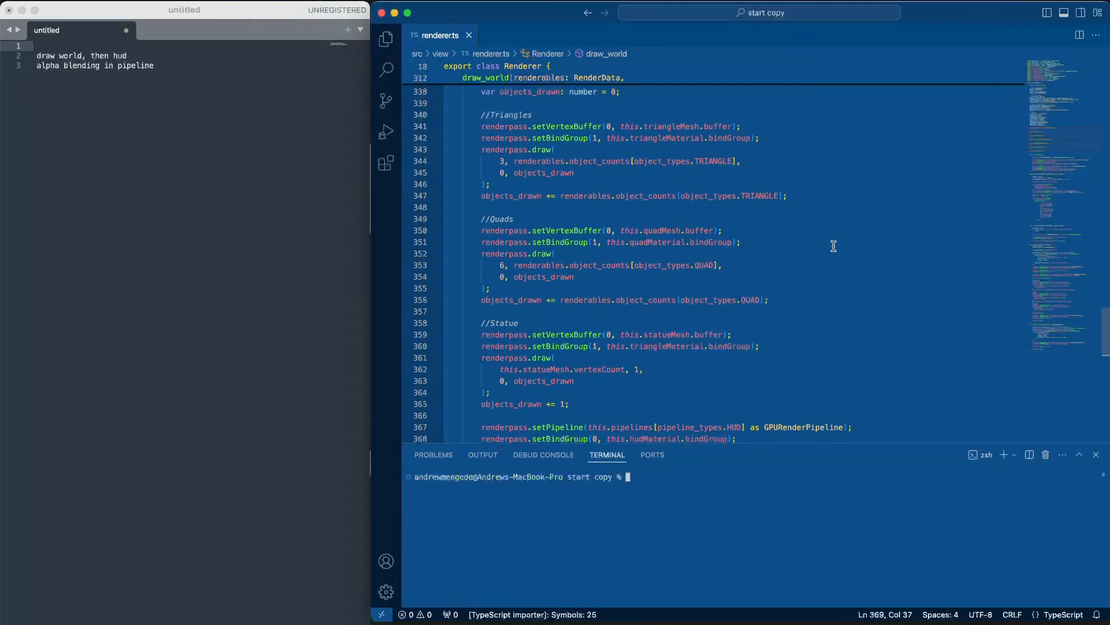
Step: Switch to Brave and read the console errors about the HUD pipeline's incompatible attachment state
{"action": "key", "text": "super+Tab"}
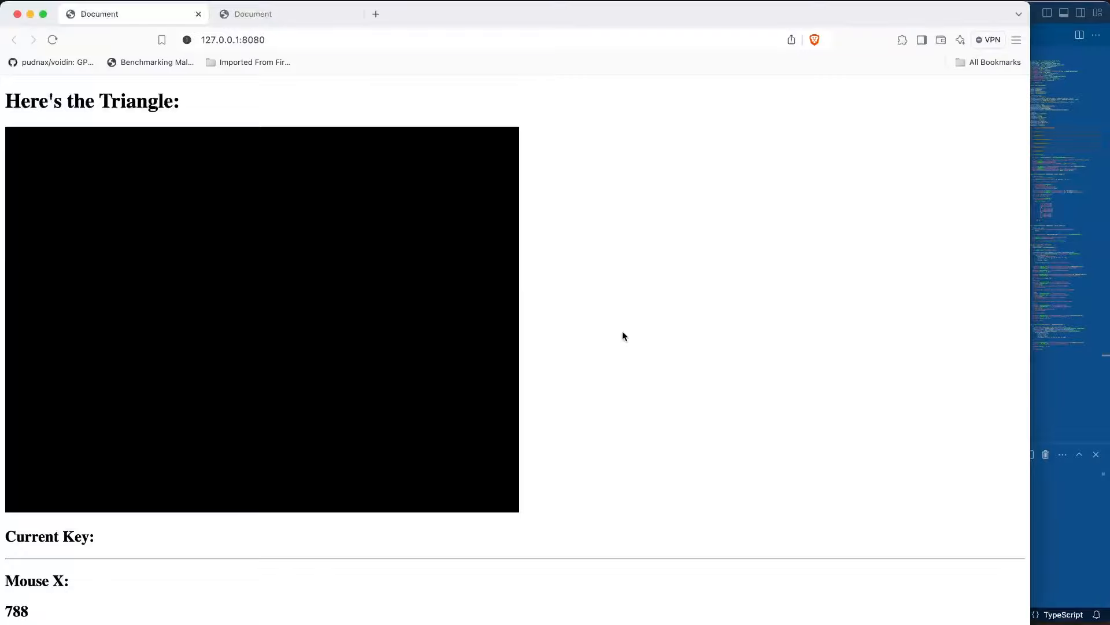
{"action": "key", "text": "ctrl"}
{"action": "right_click", "coordinate": [631, 336]}
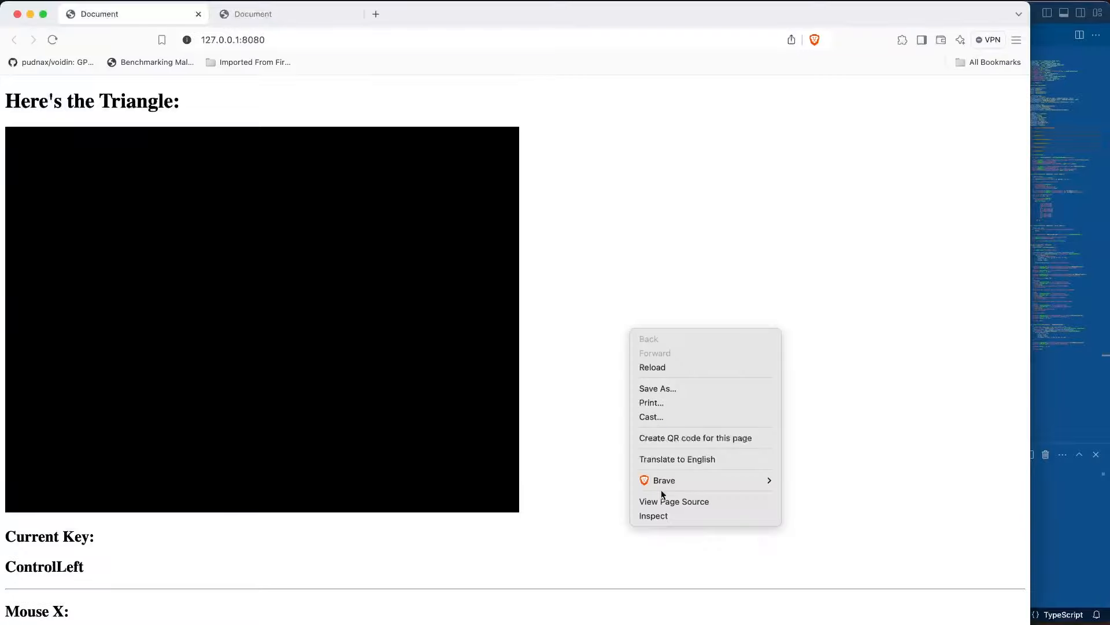
{"action": "left_click", "coordinate": [668, 513]}
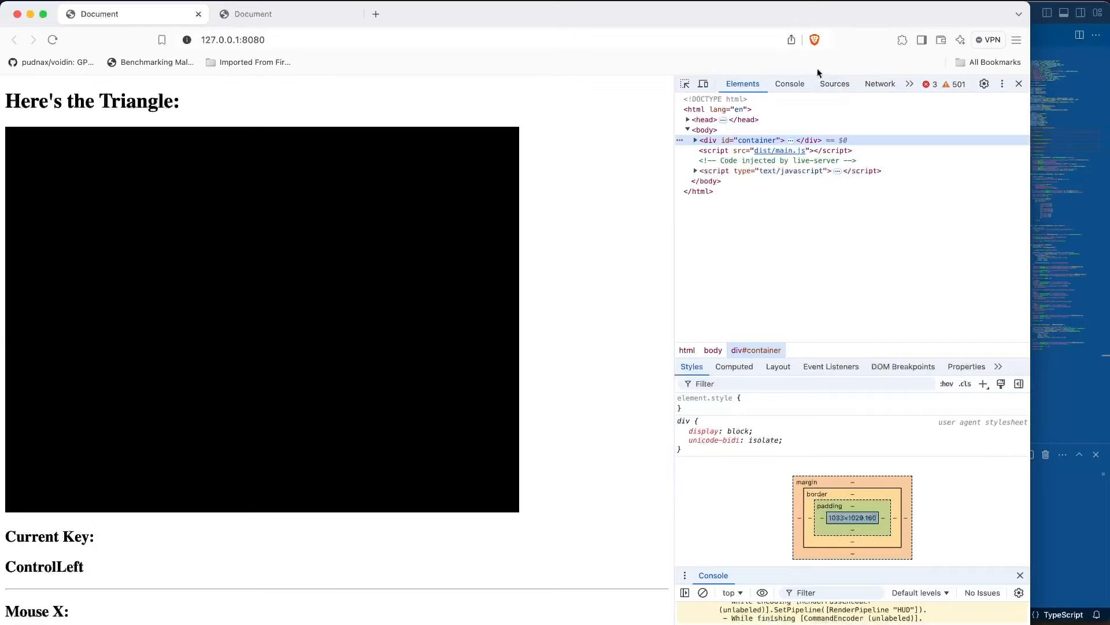
{"action": "left_click", "coordinate": [834, 84]}
{"action": "left_click", "coordinate": [790, 83]}
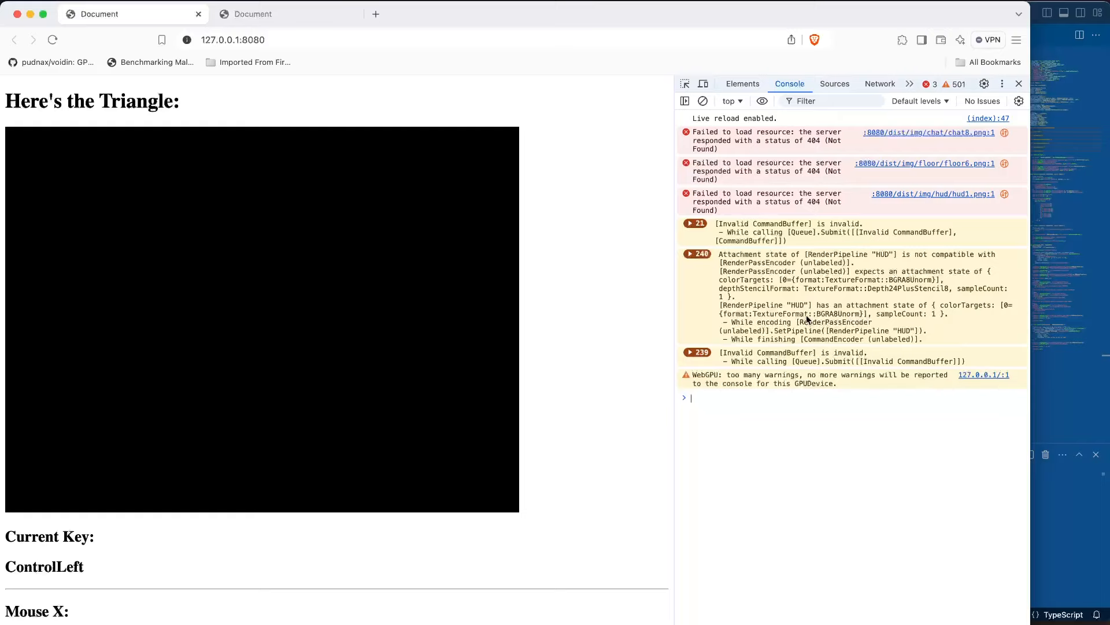
Step: Close DevTools and both Document tabs to return to the code
{"action": "left_click", "coordinate": [1019, 83]}
{"action": "left_click", "coordinate": [352, 14]}
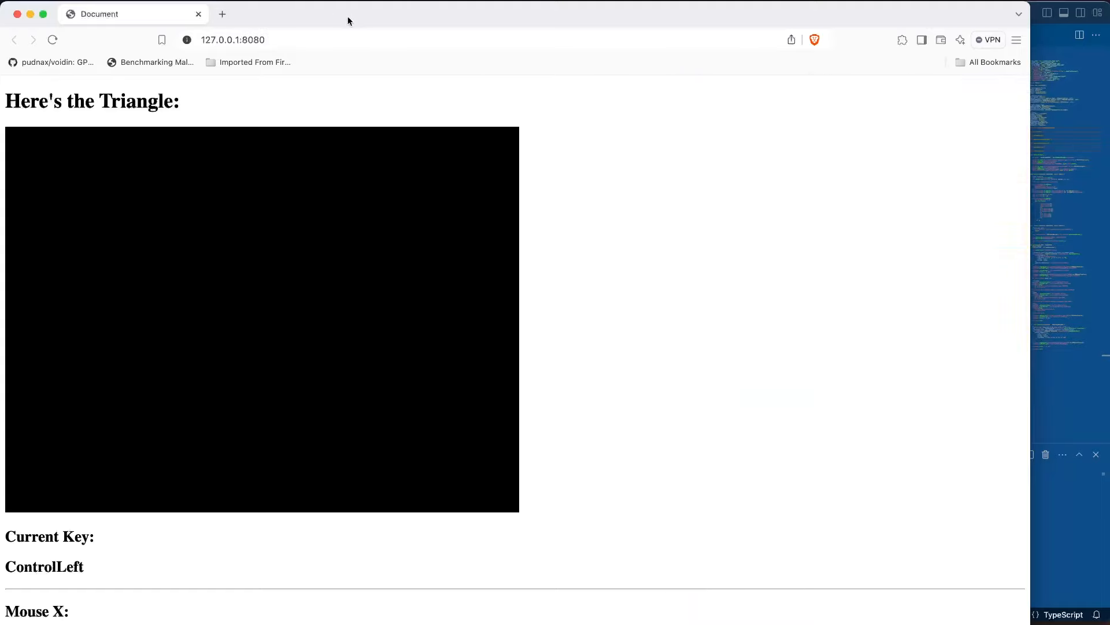
{"action": "left_click", "coordinate": [199, 15]}
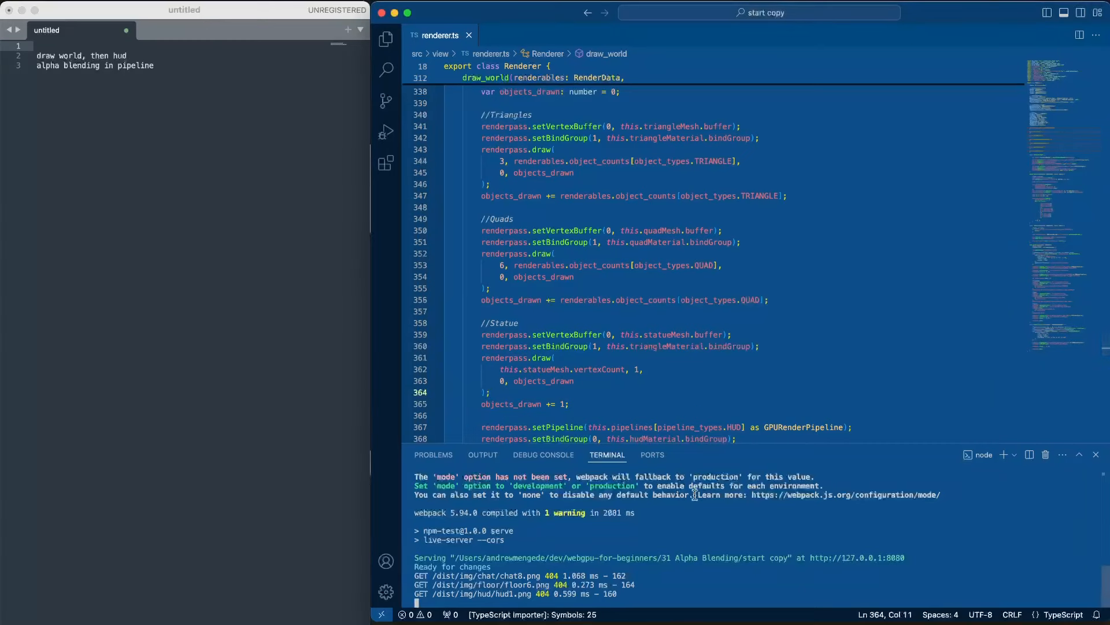
Step: Stop live-server and cut the three HUD draw lines out of draw_world
{"action": "key", "text": "ctrl+c"}
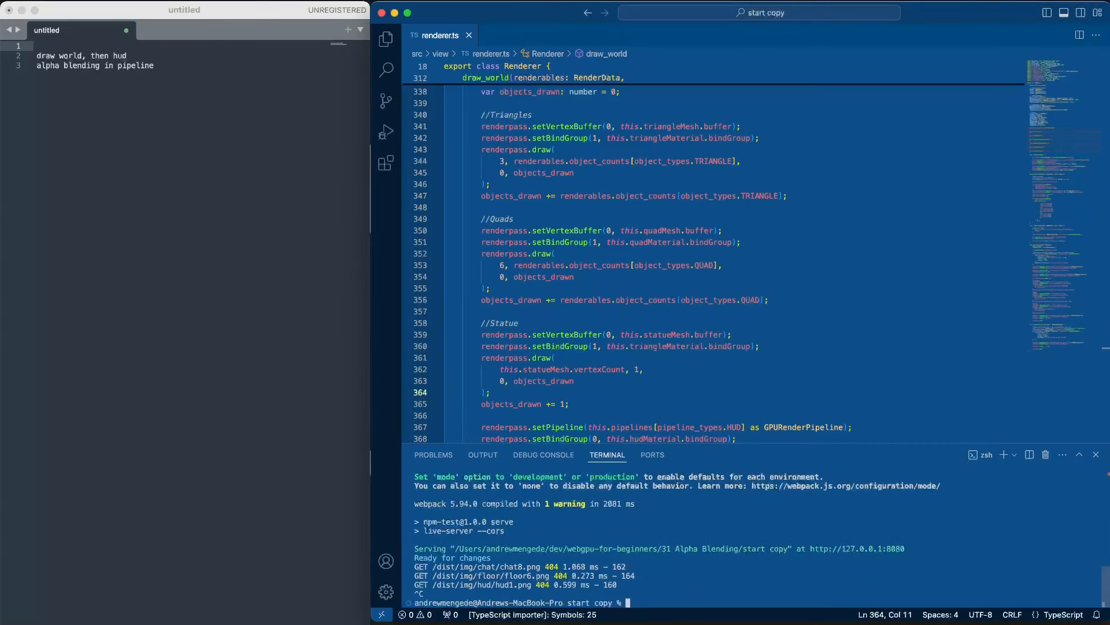
{"action": "scroll", "coordinate": [573, 347], "scroll_direction": "down", "scroll_amount": 5}
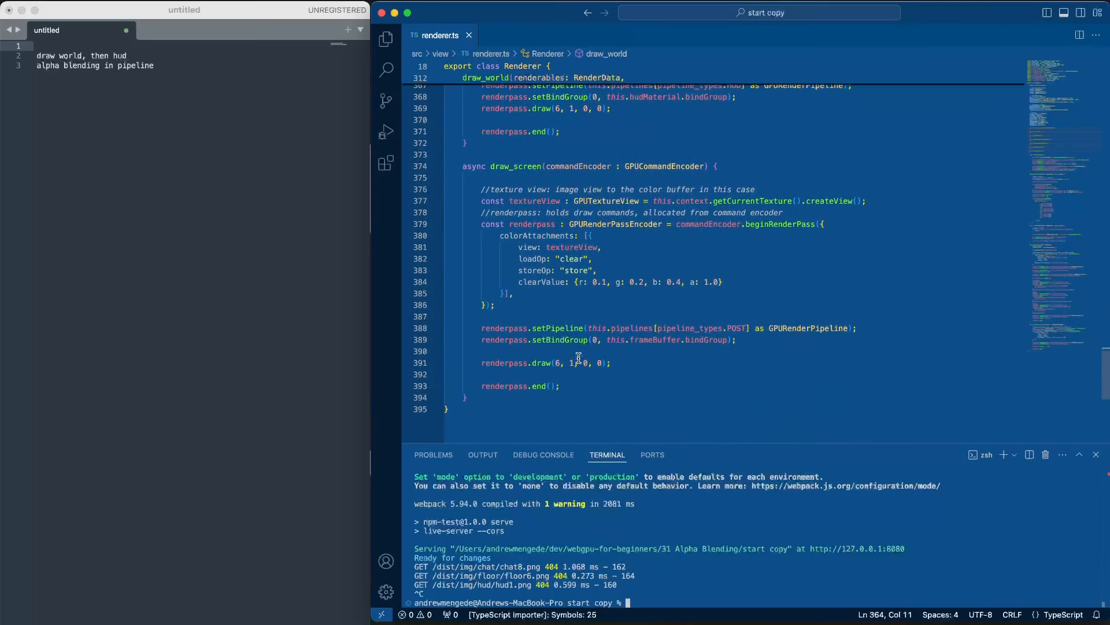
{"action": "scroll", "coordinate": [573, 347], "scroll_direction": "up", "scroll_amount": 4}
{"action": "scroll", "coordinate": [579, 357], "scroll_direction": "down", "scroll_amount": 2}
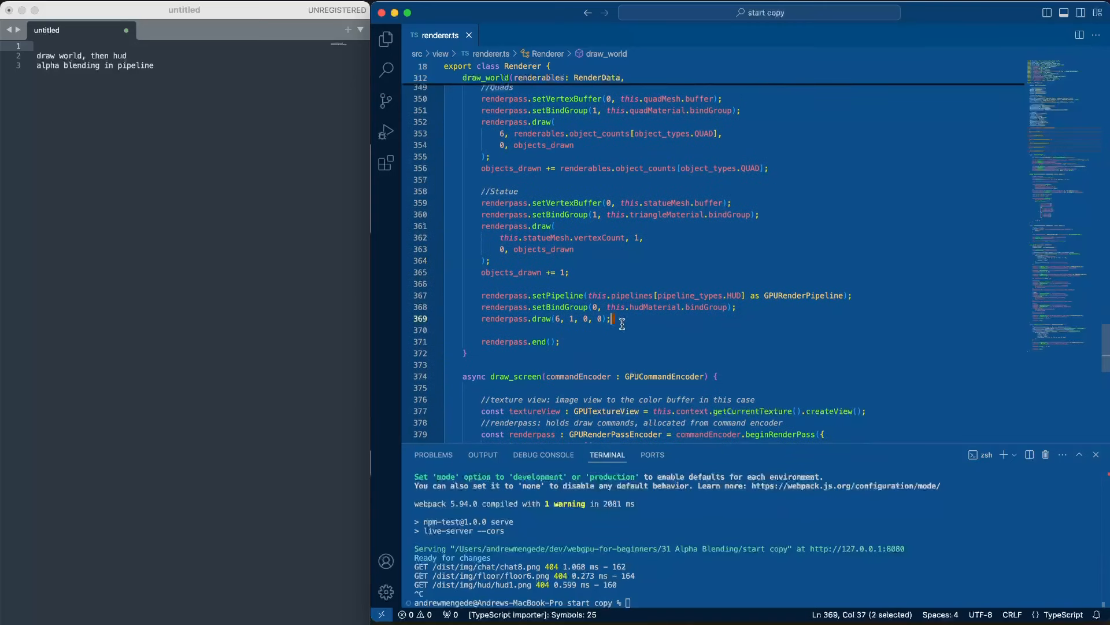
{"action": "mouse_move", "coordinate": [623, 319]}
{"action": "left_mouse_down"}
{"action": "mouse_move", "coordinate": [472, 295]}
{"action": "mouse_move", "coordinate": [483, 295]}
{"action": "left_mouse_up"}
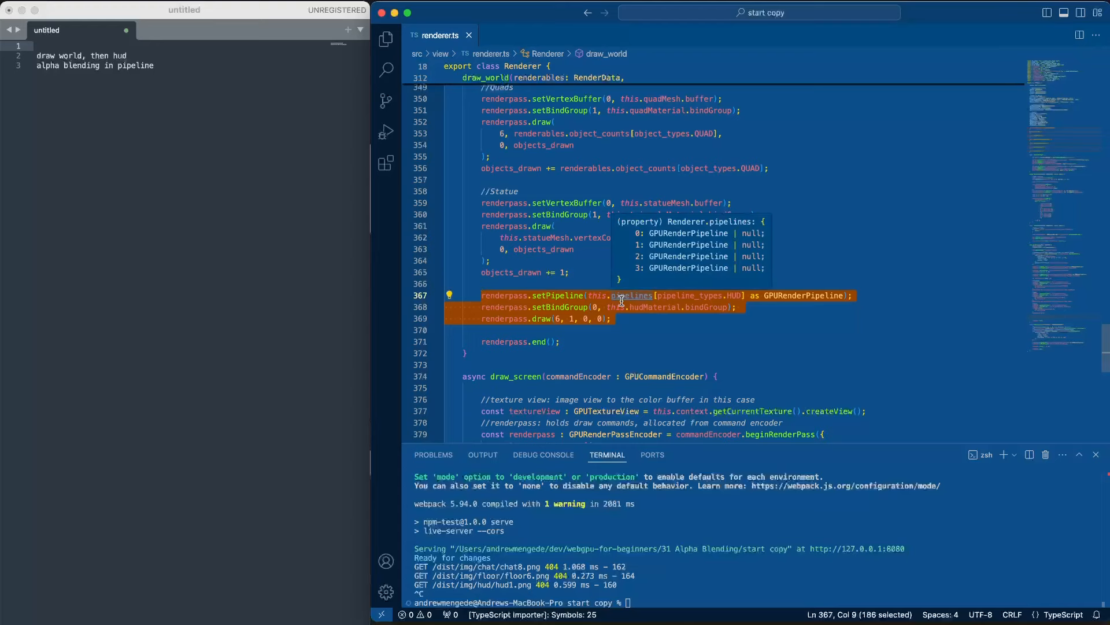
{"action": "key", "text": "super+x"}
{"action": "scroll", "coordinate": [619, 300], "scroll_direction": "down", "scroll_amount": 5}
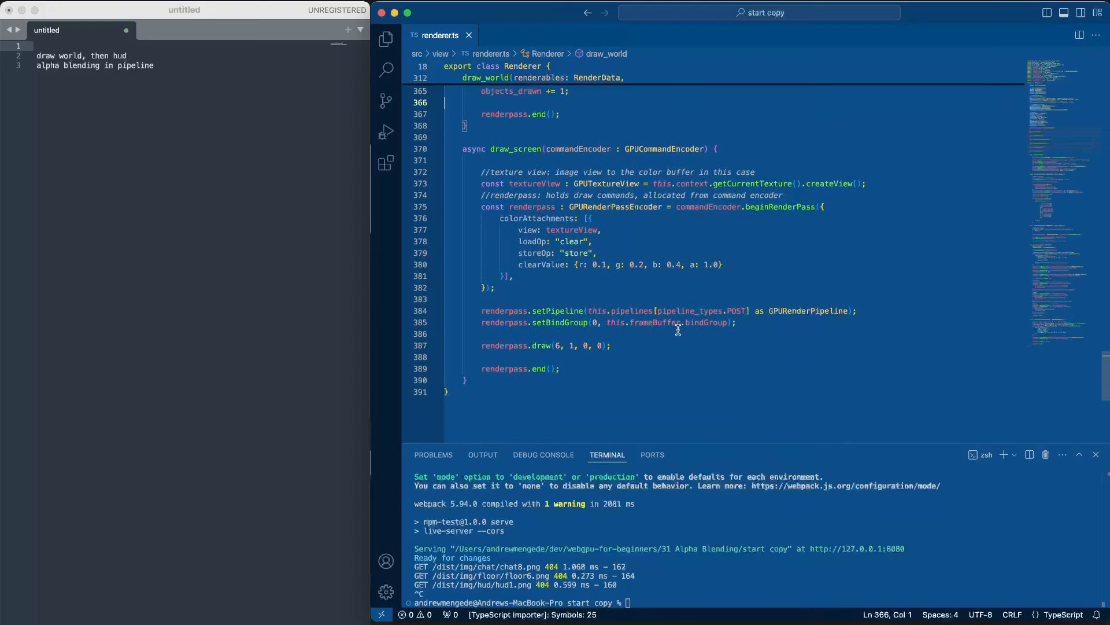
Step: Paste the HUD draw calls after the POST draw in draw_screen, save, and check the result in Brave
{"action": "left_click", "coordinate": [638, 335]}
{"action": "key", "text": "Delete"}
{"action": "key", "text": "End"}
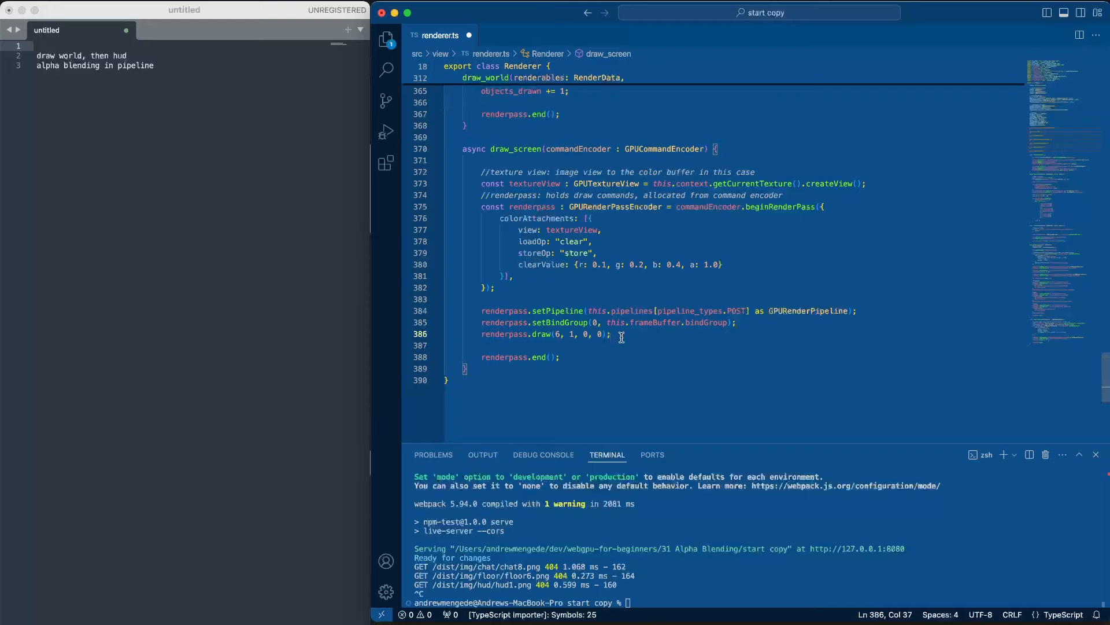
{"action": "key", "text": "Return"}
{"action": "key", "text": "Return"}
{"action": "key", "text": "super+v"}
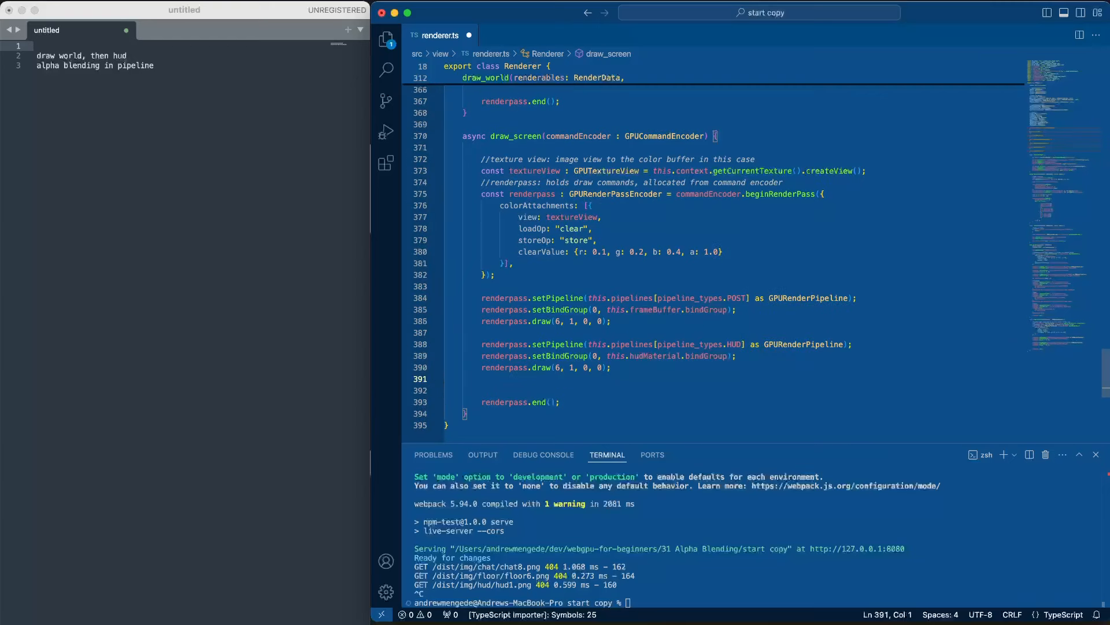
{"action": "key", "text": "BackSpace"}
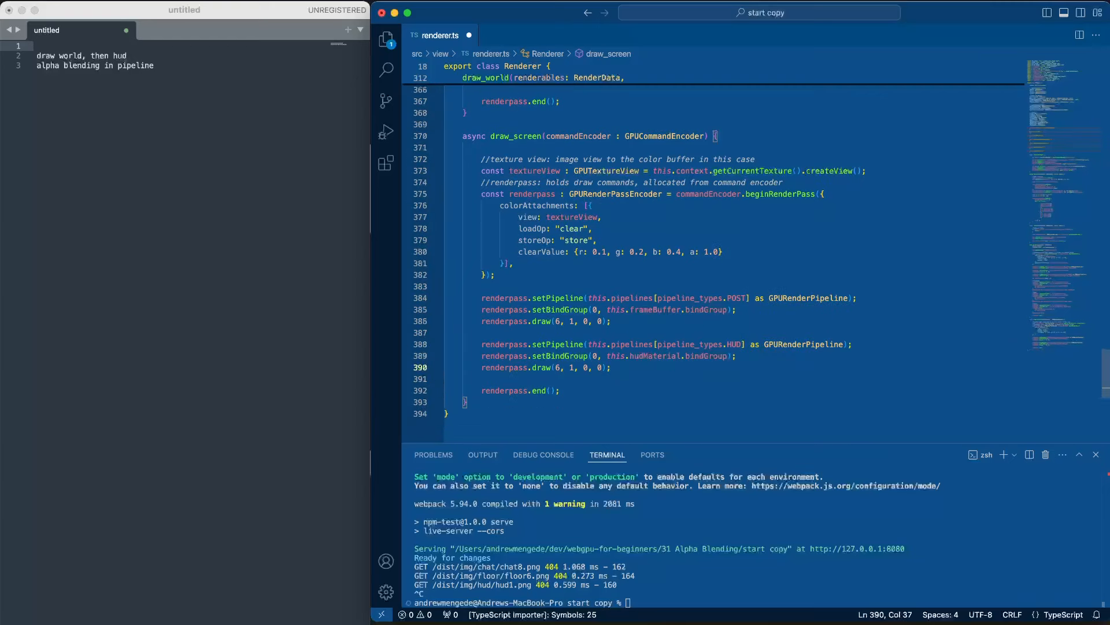
{"action": "key", "text": "super+s"}
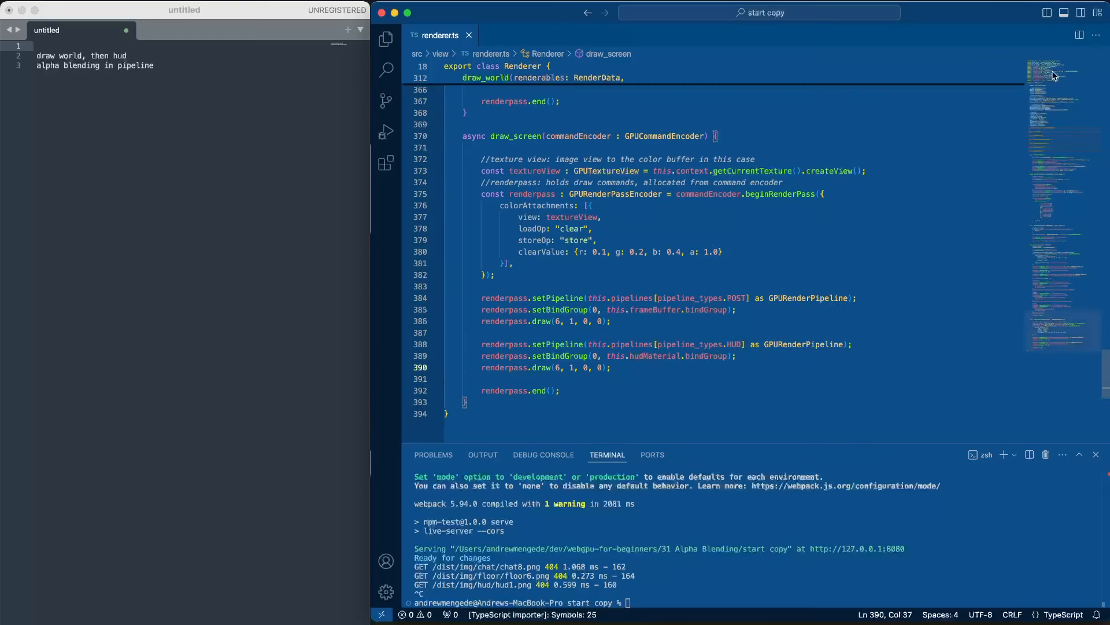
{"action": "key", "text": "super+Tab"}
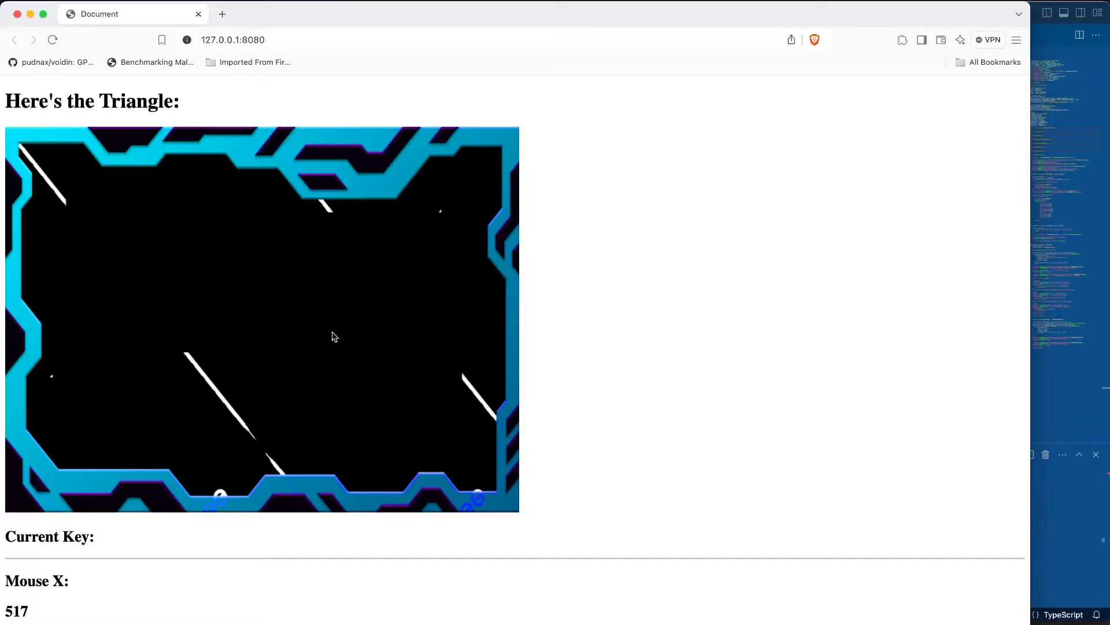
Step: Close the browser, delete the finished 'draw world, then hud' note and bring up pipeline.ts
{"action": "left_click", "coordinate": [16, 14]}
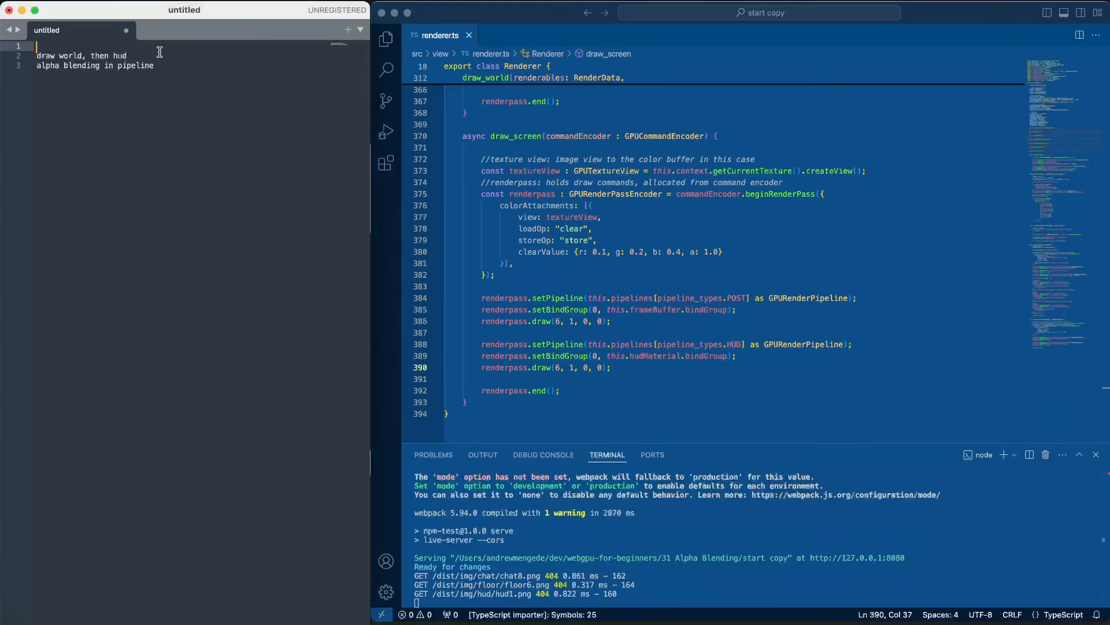
{"action": "left_click_drag", "start_coordinate": [129, 55], "coordinate": [36, 56]}
{"action": "key", "text": "BackSpace"}
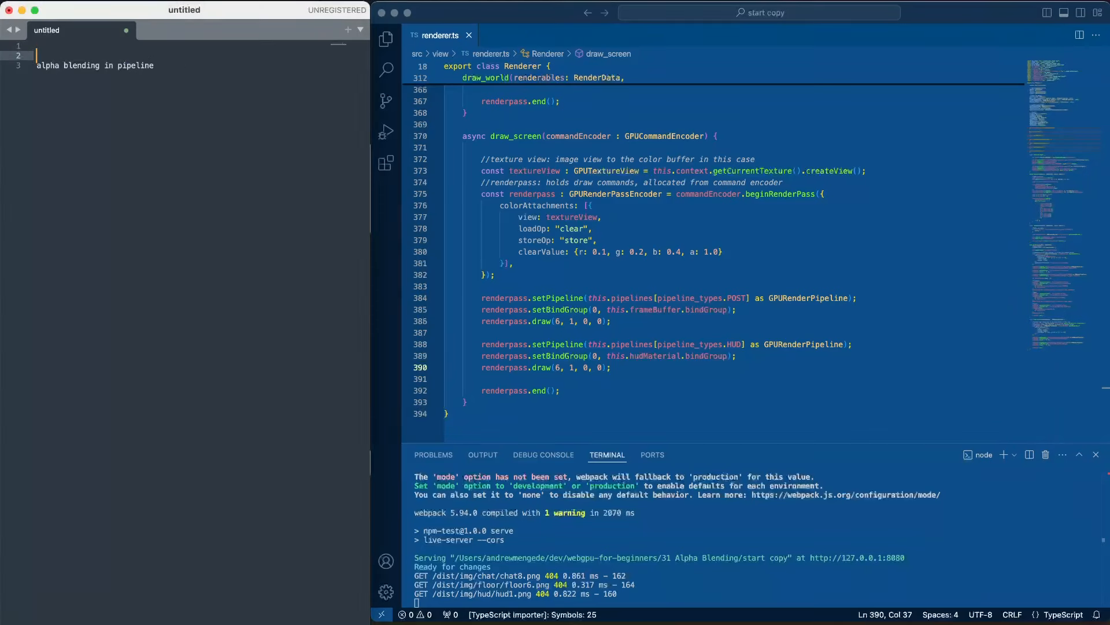
{"action": "left_click", "coordinate": [514, 37]}
{"action": "left_click", "coordinate": [386, 38]}
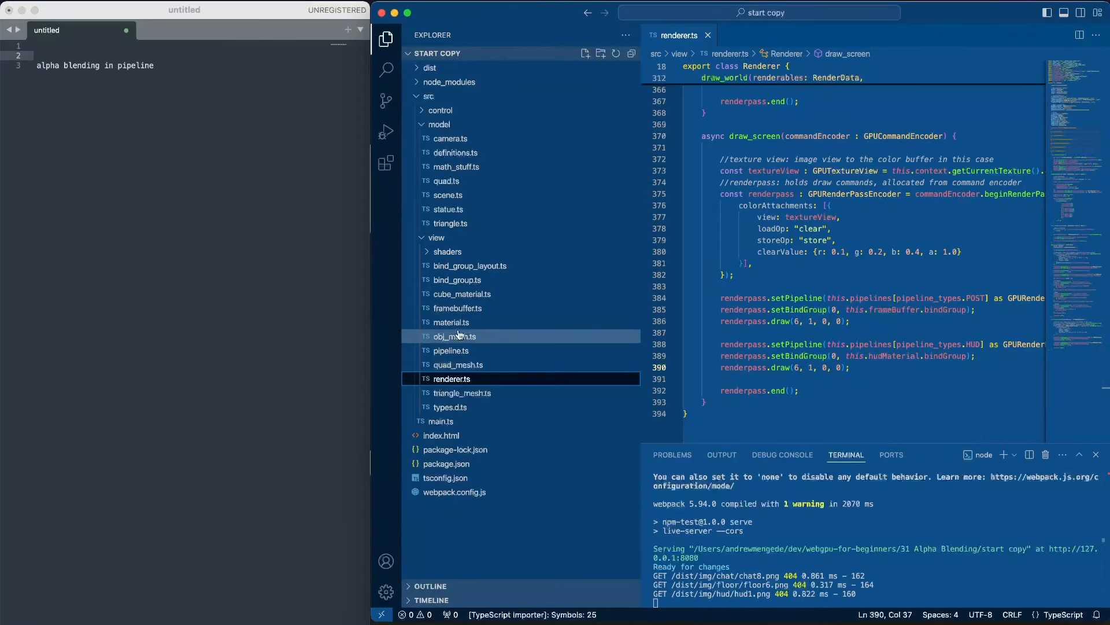
{"action": "left_click", "coordinate": [451, 350]}
{"action": "key", "text": "super+b"}
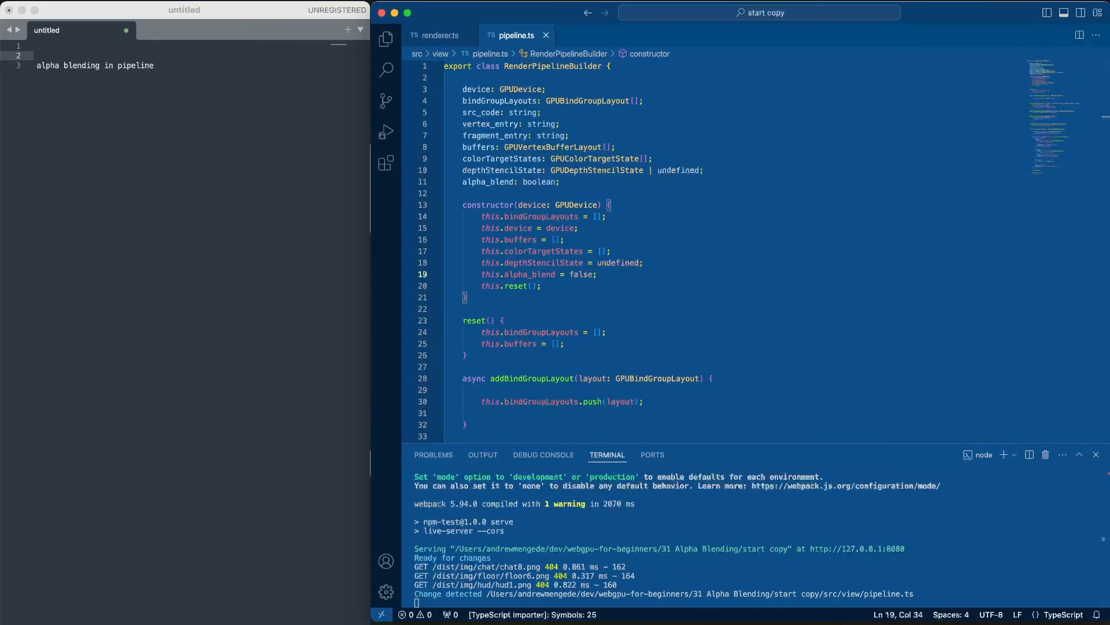
Step: Give RenderPipelineBuilder an alpha_blend flag and a setBlendState(blend: boolean) setter storing it, and save
{"action": "left_click", "coordinate": [709, 309]}
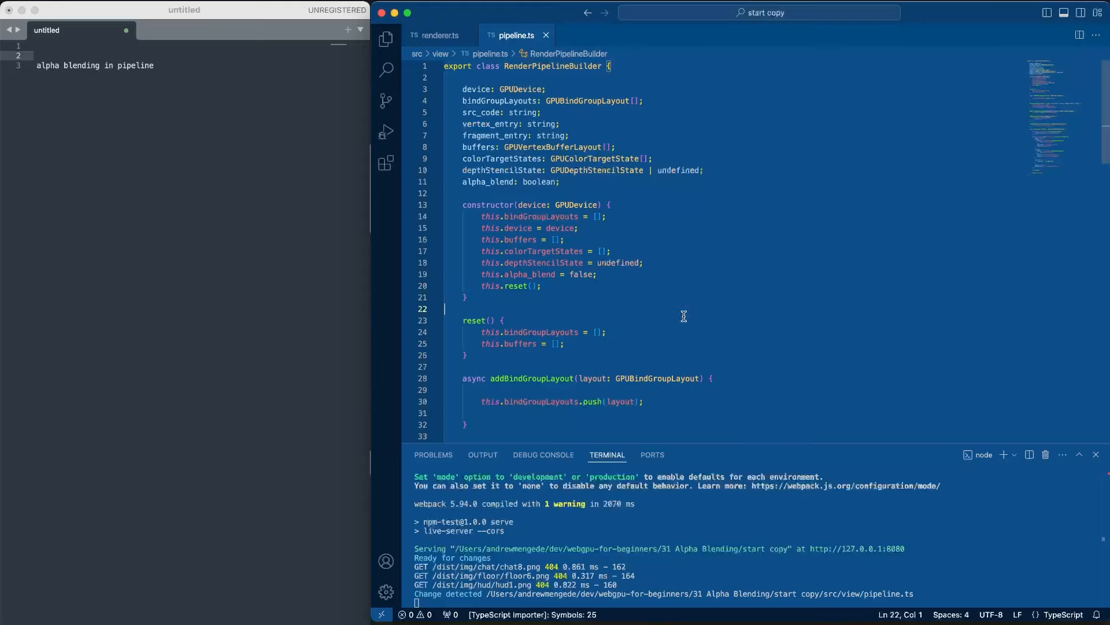
{"action": "scroll", "coordinate": [681, 316], "scroll_direction": "down", "scroll_amount": 5}
{"action": "scroll", "coordinate": [681, 316], "scroll_direction": "up", "scroll_amount": 3}
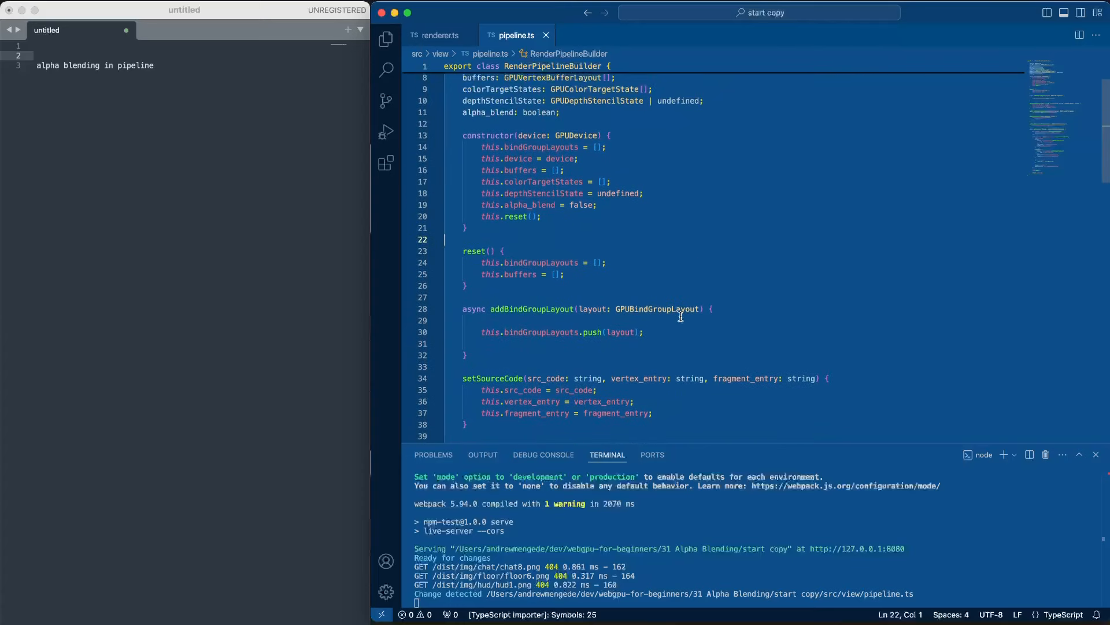
{"action": "scroll", "coordinate": [681, 317], "scroll_direction": "down", "scroll_amount": 3}
{"action": "scroll", "coordinate": [682, 316], "scroll_direction": "up", "scroll_amount": 1}
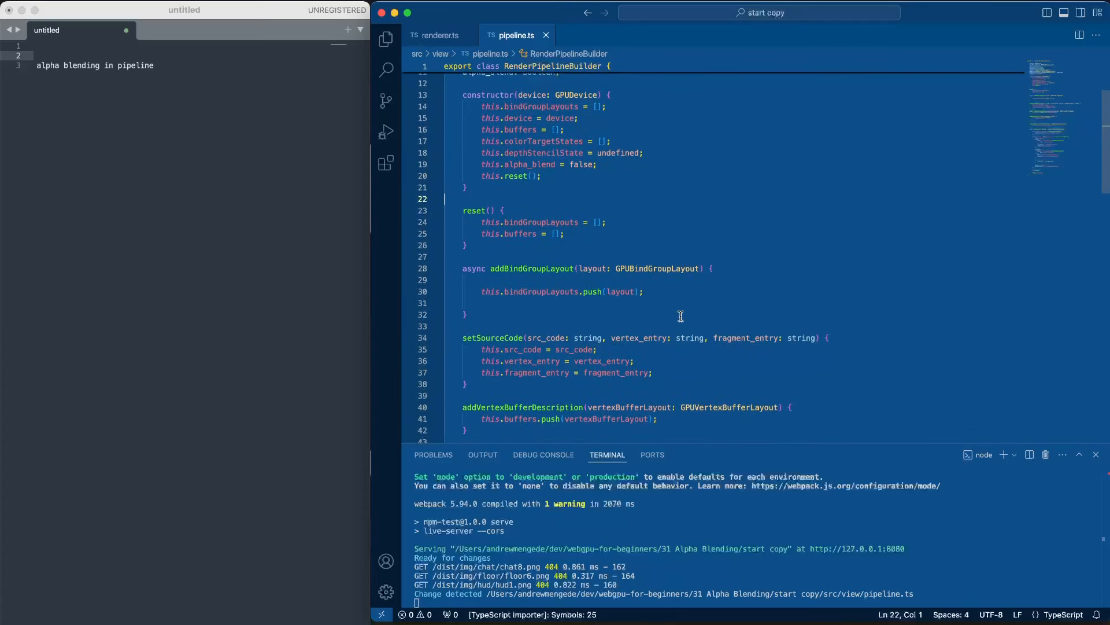
{"action": "left_click", "coordinate": [496, 314]}
{"action": "key", "text": "Return"}
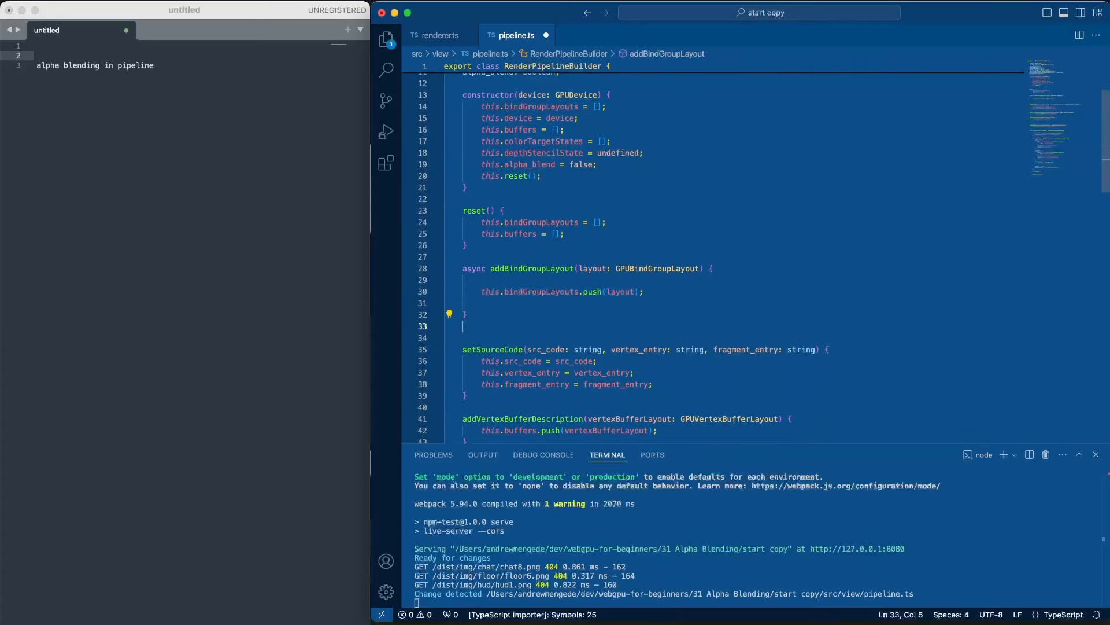
{"action": "key", "text": "Return"}
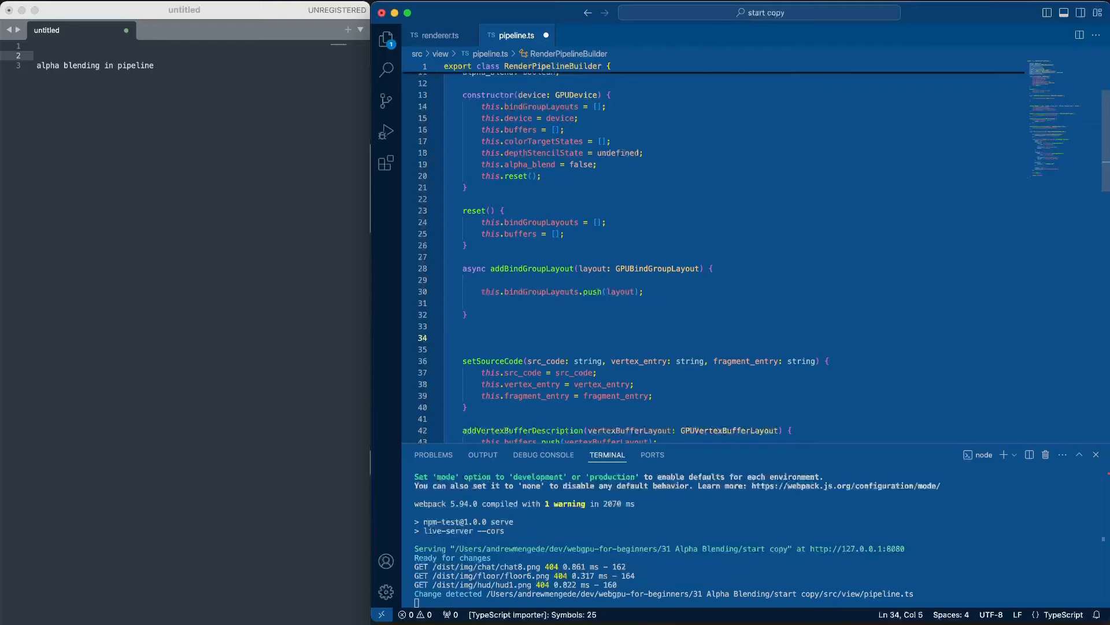
{"action": "type", "text": "setBel"}
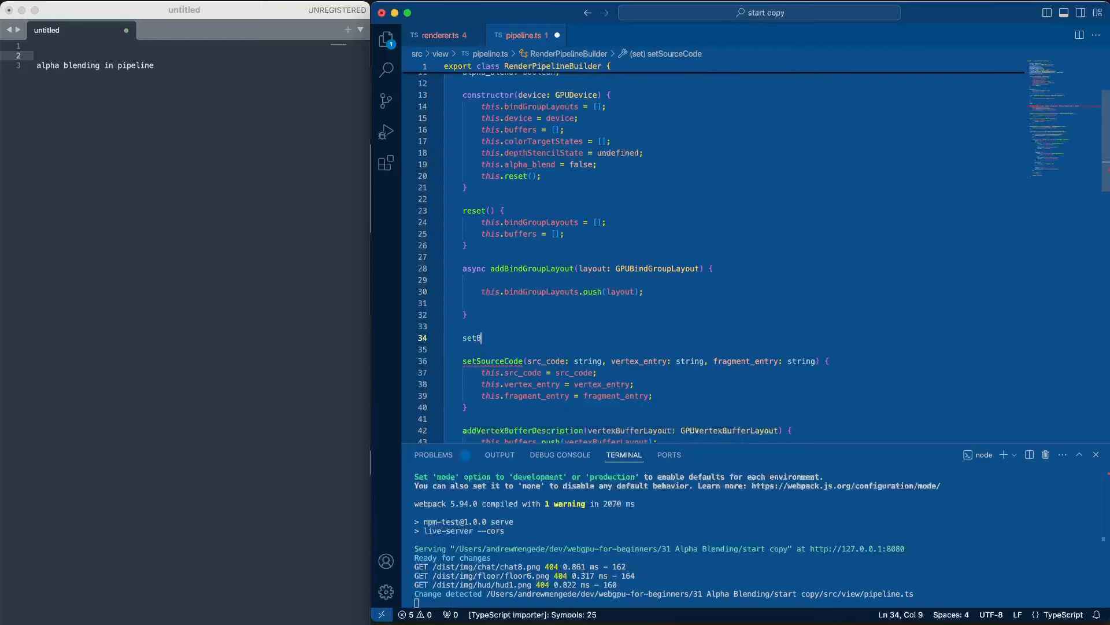
{"action": "key", "text": "BackSpace"}
{"action": "key", "text": "BackSpace"}
{"action": "type", "text": "lendState("}
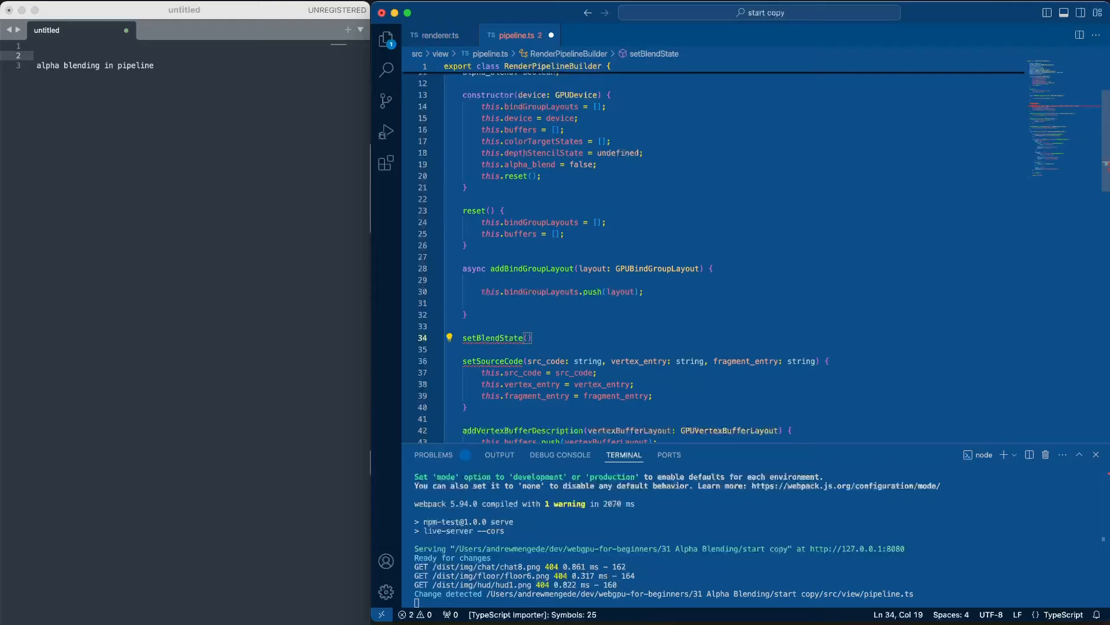
{"action": "type", "text": "blend: bool"}
{"action": "key", "text": "End"}
{"action": "type", "text": "{"}
{"action": "key", "text": "Return"}
{"action": "type", "text": "this."}
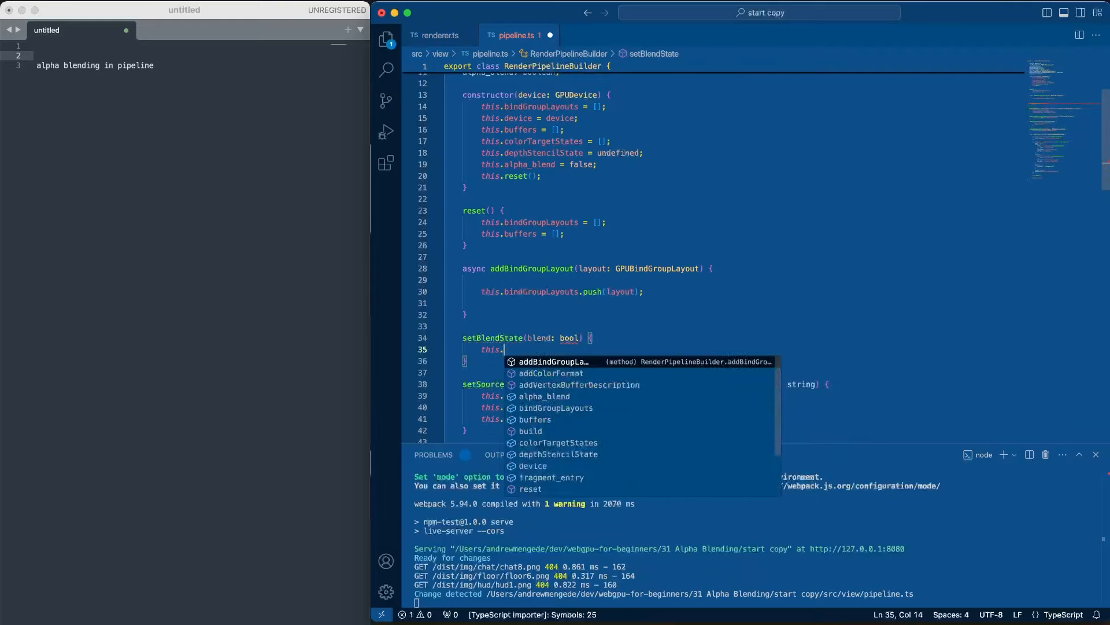
{"action": "type", "text": "alpha_blend = blend;"}
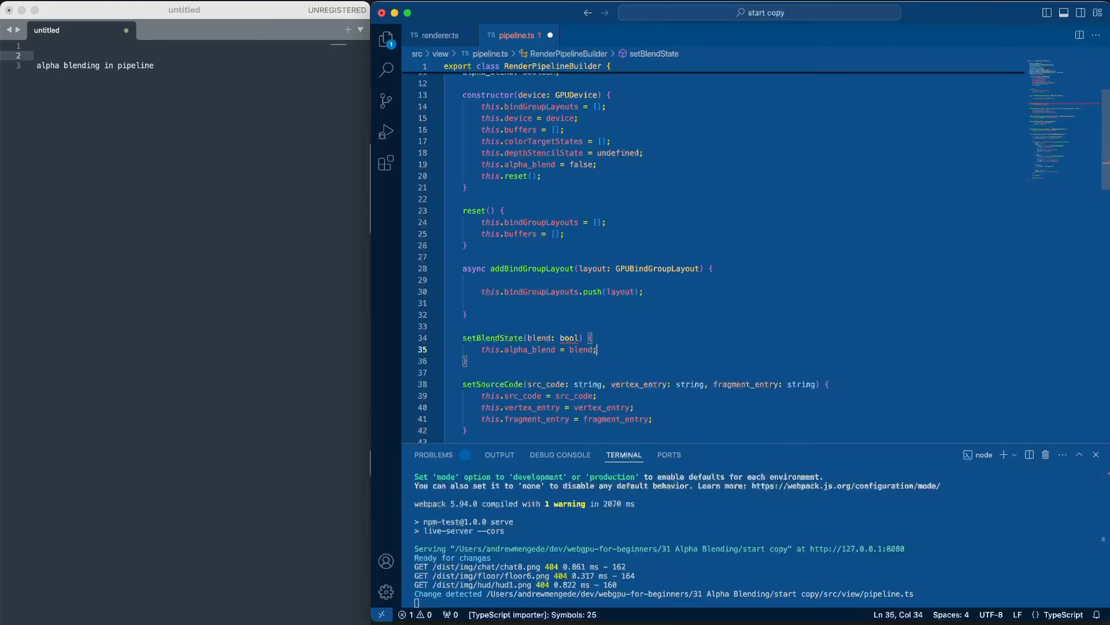
{"action": "left_click", "coordinate": [582, 338]}
{"action": "type", "text": "an"}
{"action": "key", "text": "Escape"}
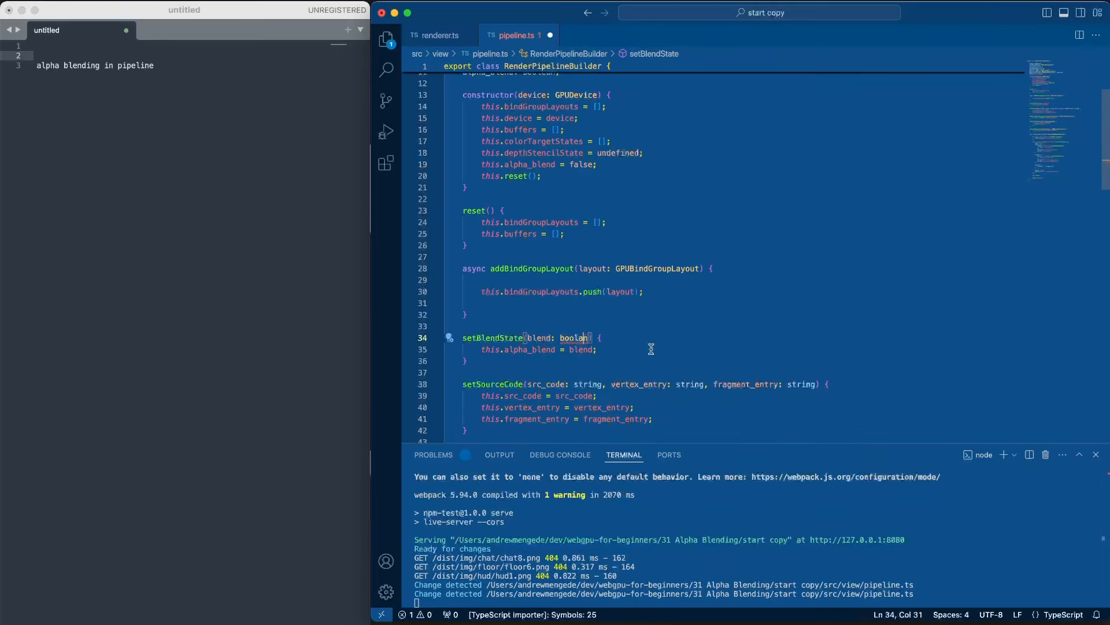
{"action": "type", "text": "e"}
{"action": "key", "text": "super+s"}
Step: Remove the stray annotation on the constructor's alpha_blend line, save, stop the live server and hide the terminal
{"action": "left_click", "coordinate": [557, 164]}
{"action": "type", "text": ": boo"}
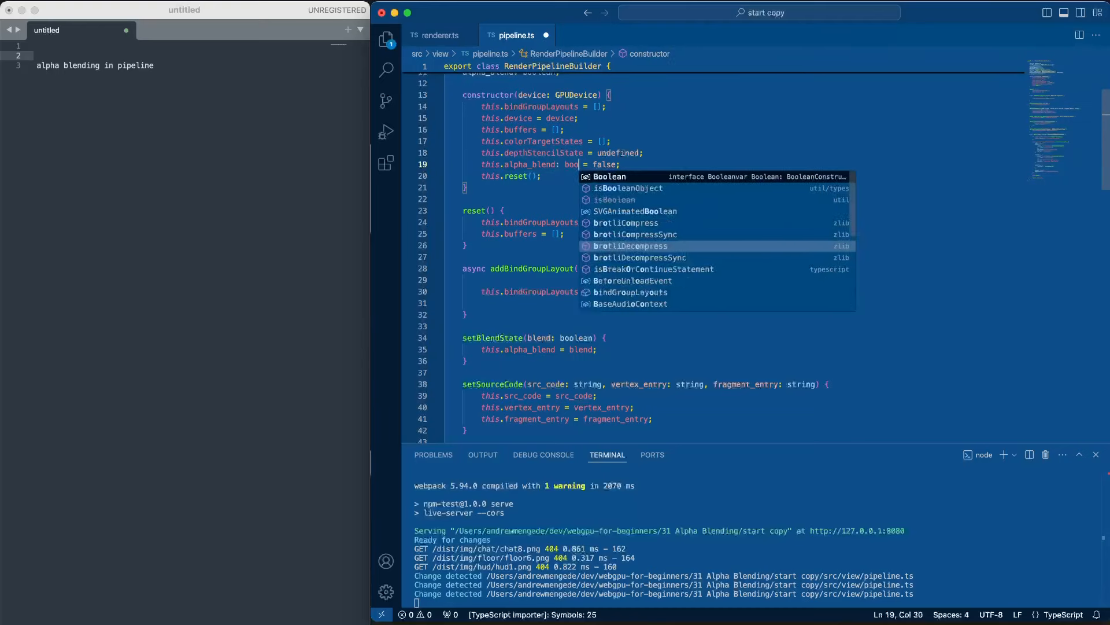
{"action": "key", "text": "Escape"}
{"action": "key", "text": "BackSpace"}
{"action": "key", "text": "BackSpace"}
{"action": "key", "text": "BackSpace"}
{"action": "key", "text": "super+s"}
{"action": "scroll", "coordinate": [668, 186], "scroll_direction": "up", "scroll_amount": 5}
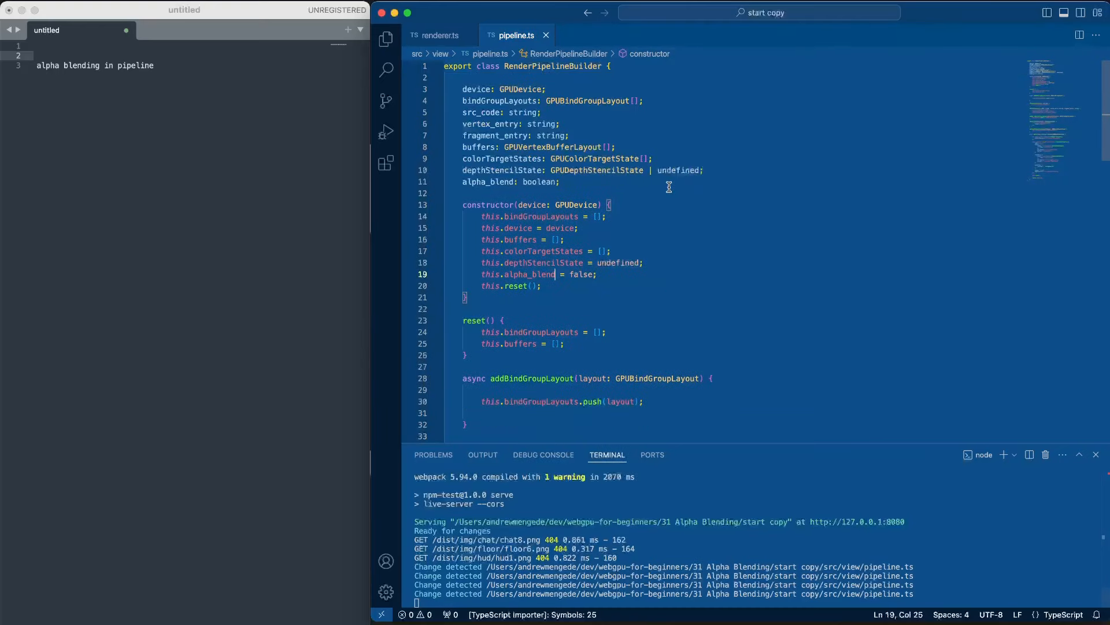
{"action": "scroll", "coordinate": [668, 186], "scroll_direction": "down", "scroll_amount": 3}
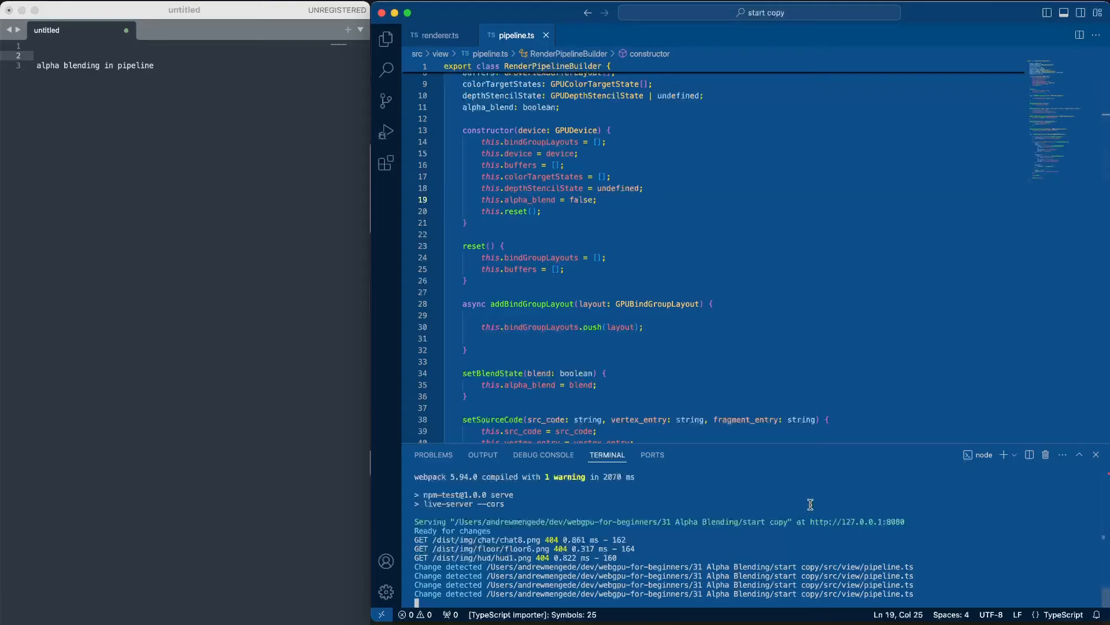
{"action": "key", "text": "ctrl+c"}
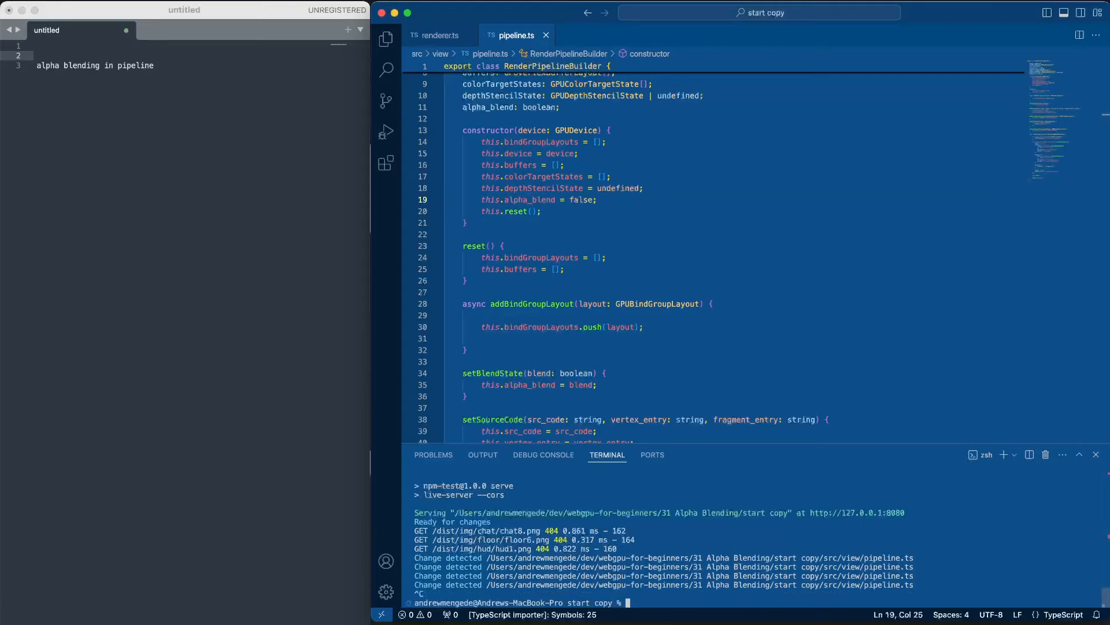
{"action": "left_click", "coordinate": [1046, 454]}
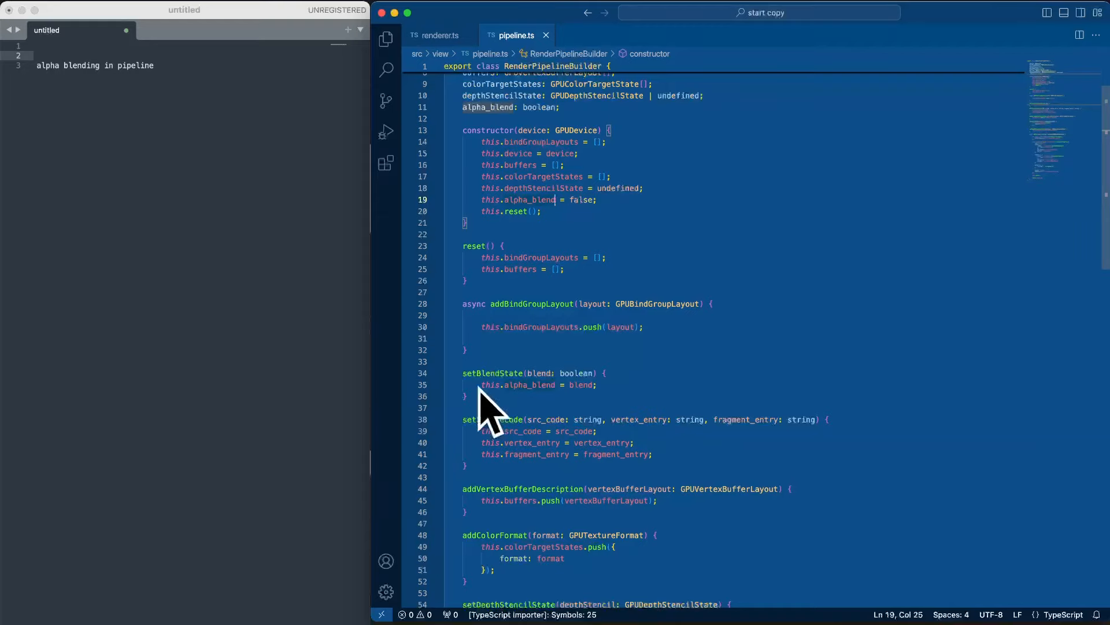
{"action": "scroll", "coordinate": [610, 396], "scroll_direction": "down", "scroll_amount": 5}
{"action": "scroll", "coordinate": [612, 395], "scroll_direction": "down", "scroll_amount": 5}
{"action": "scroll", "coordinate": [614, 396], "scroll_direction": "down", "scroll_amount": 3}
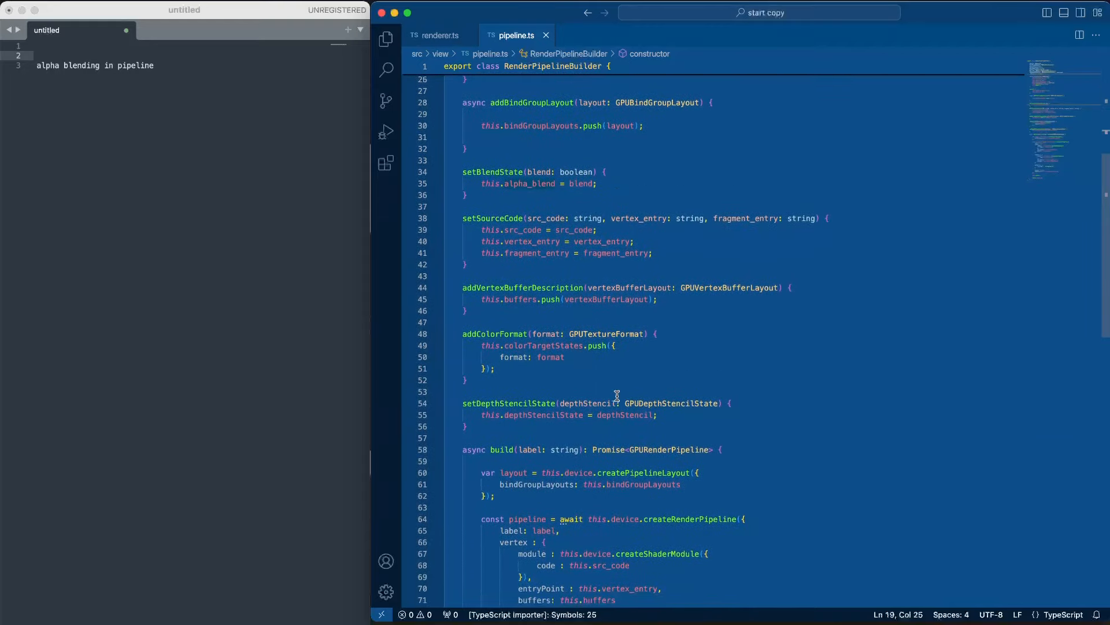
{"action": "scroll", "coordinate": [616, 396], "scroll_direction": "down", "scroll_amount": 3}
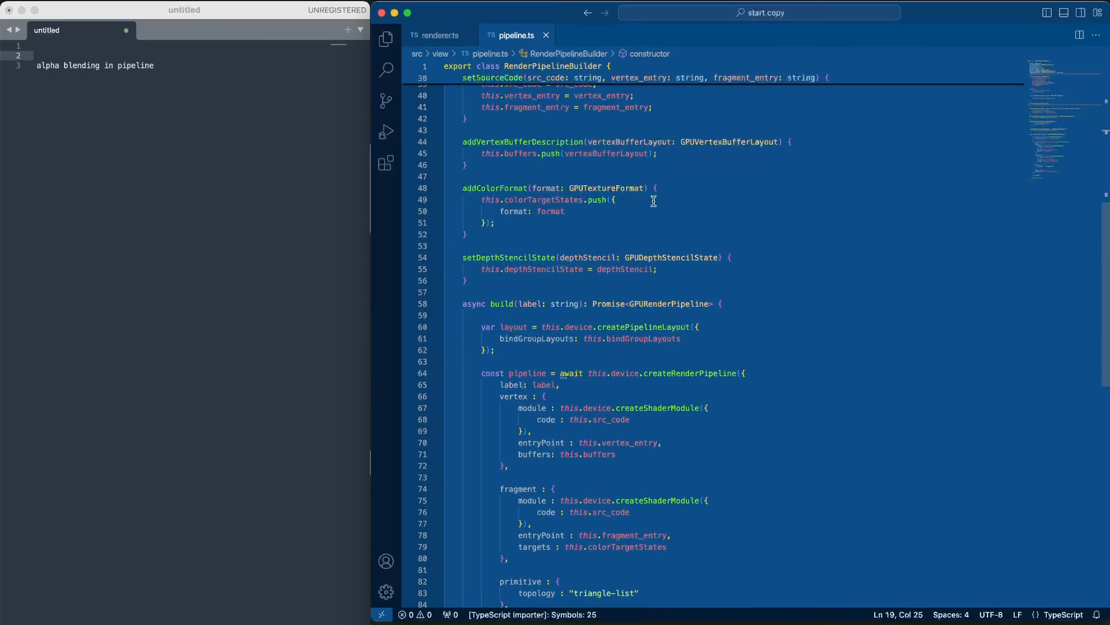
Step: Rename the addColorFormat method to addRenderTarget and save pipeline.ts
{"action": "left_click", "coordinate": [667, 188]}
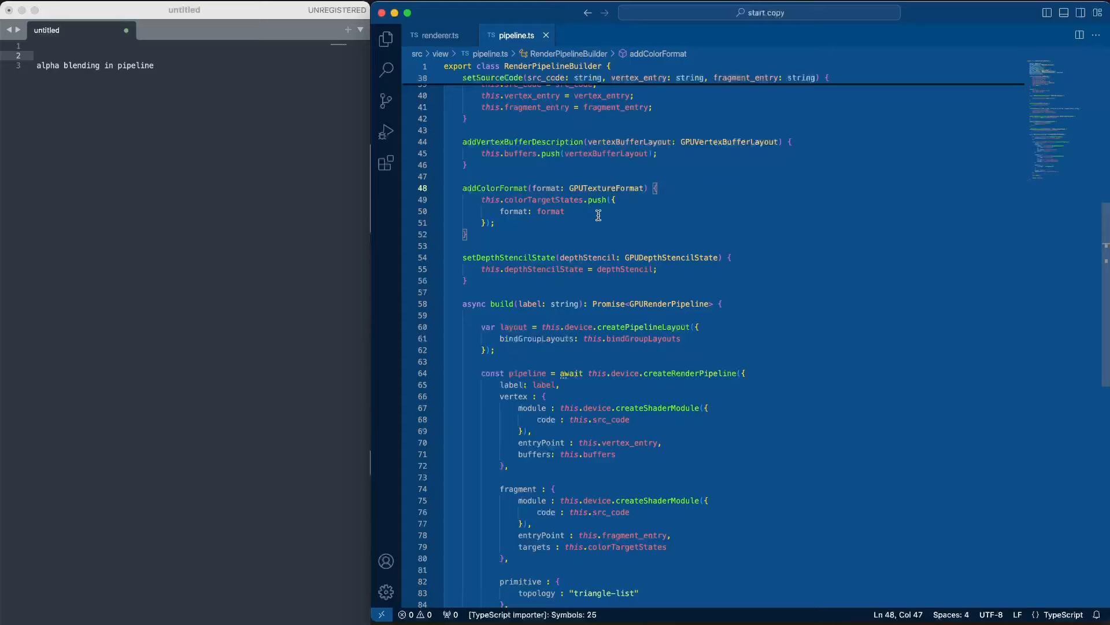
{"action": "double_click", "coordinate": [474, 188]}
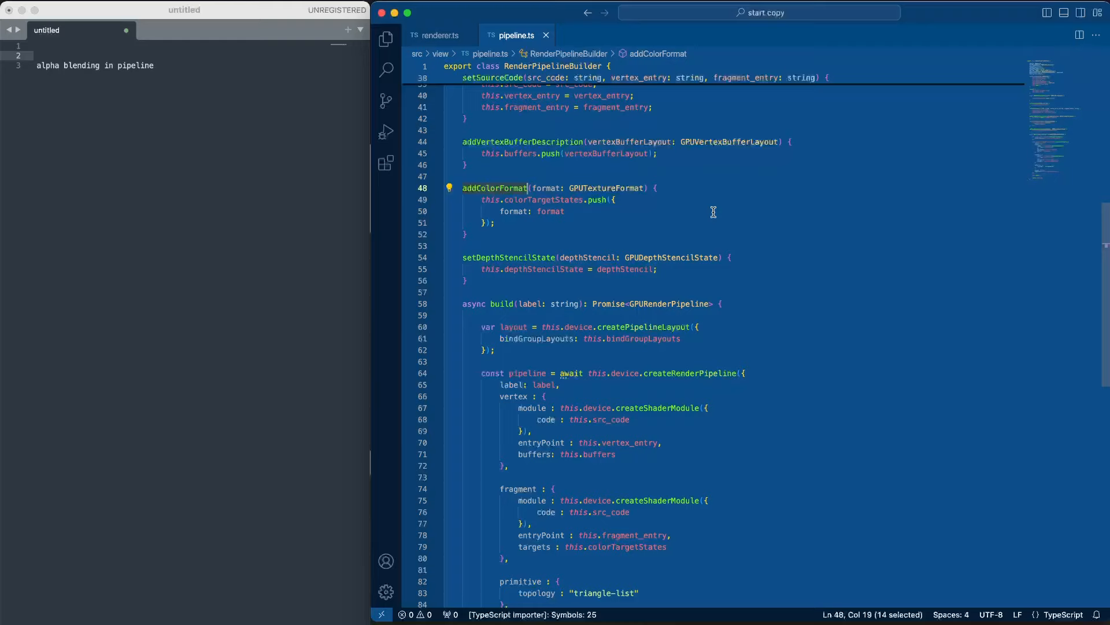
{"action": "type", "text": "addREnd"}
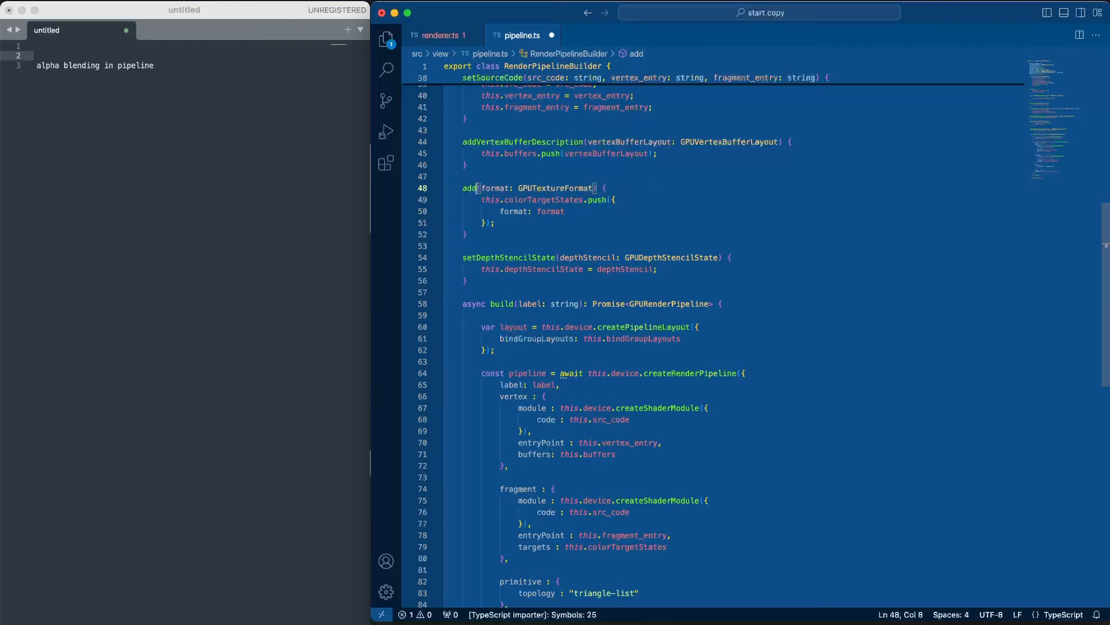
{"action": "key", "text": "BackSpace"}
{"action": "key", "text": "BackSpace"}
{"action": "key", "text": "BackSpace"}
{"action": "type", "text": "enderTar"}
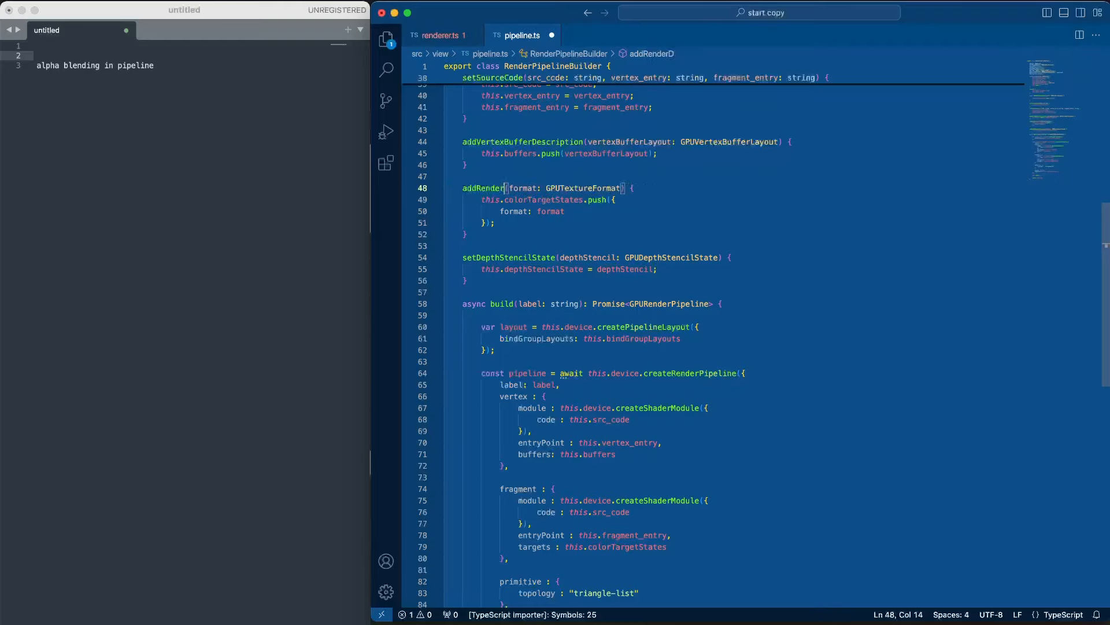
{"action": "type", "text": "get"}
{"action": "key", "text": "ctrl+s"}
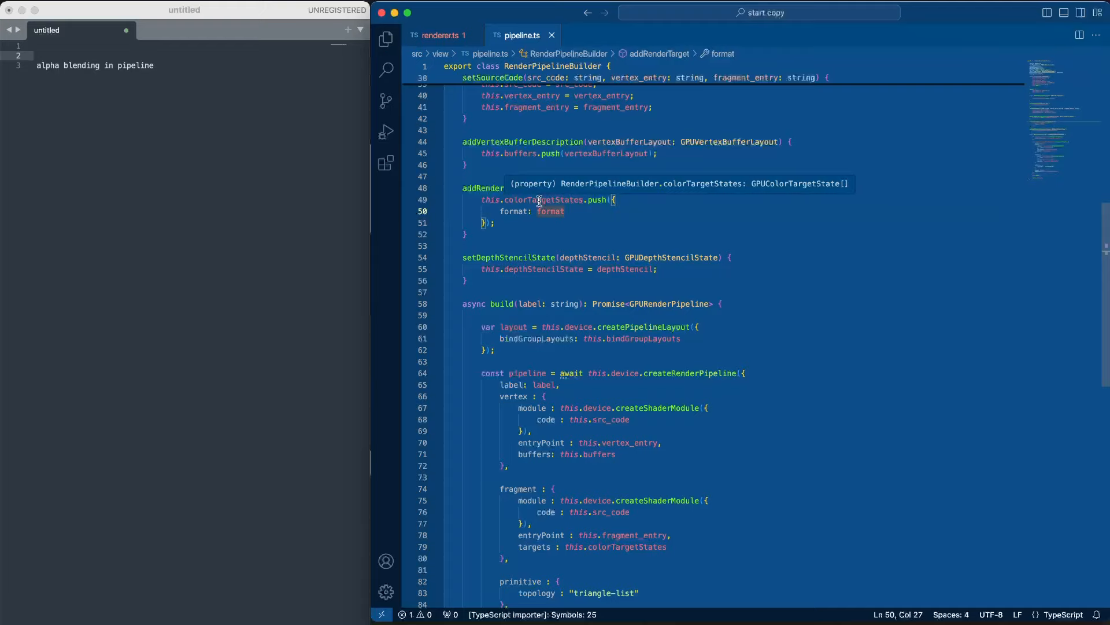
Step: Begin addRenderTarget with var target: GPUColorTargetState = { format: format,
{"action": "double_click", "coordinate": [550, 211]}
{"action": "left_click", "coordinate": [682, 188]}
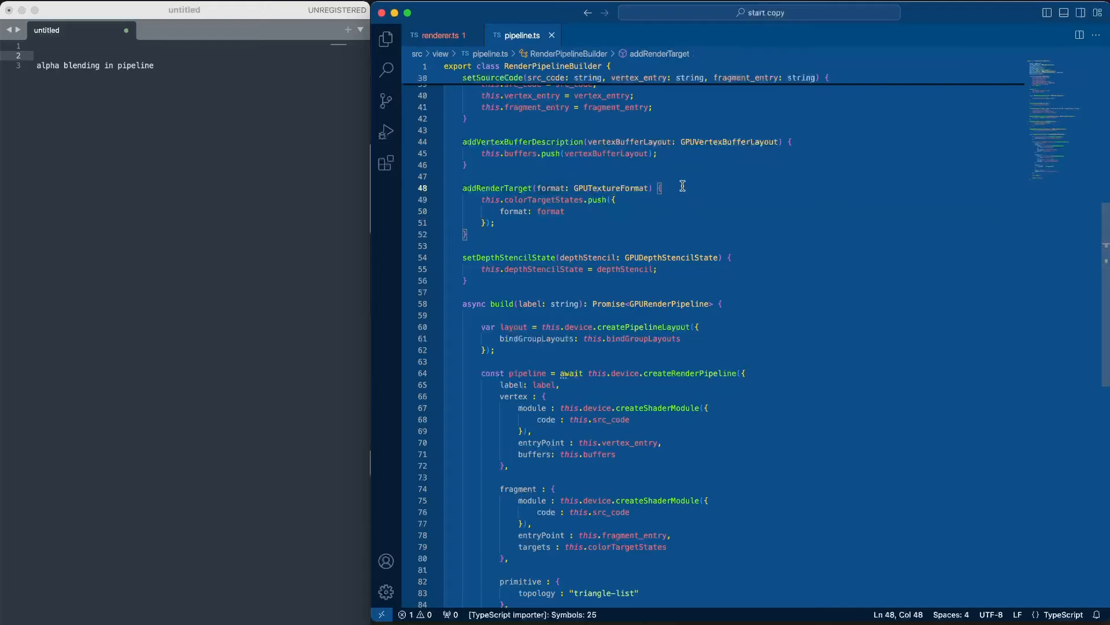
{"action": "key", "text": "Return"}
{"action": "key", "text": "Return"}
{"action": "type", "text": "var target: "}
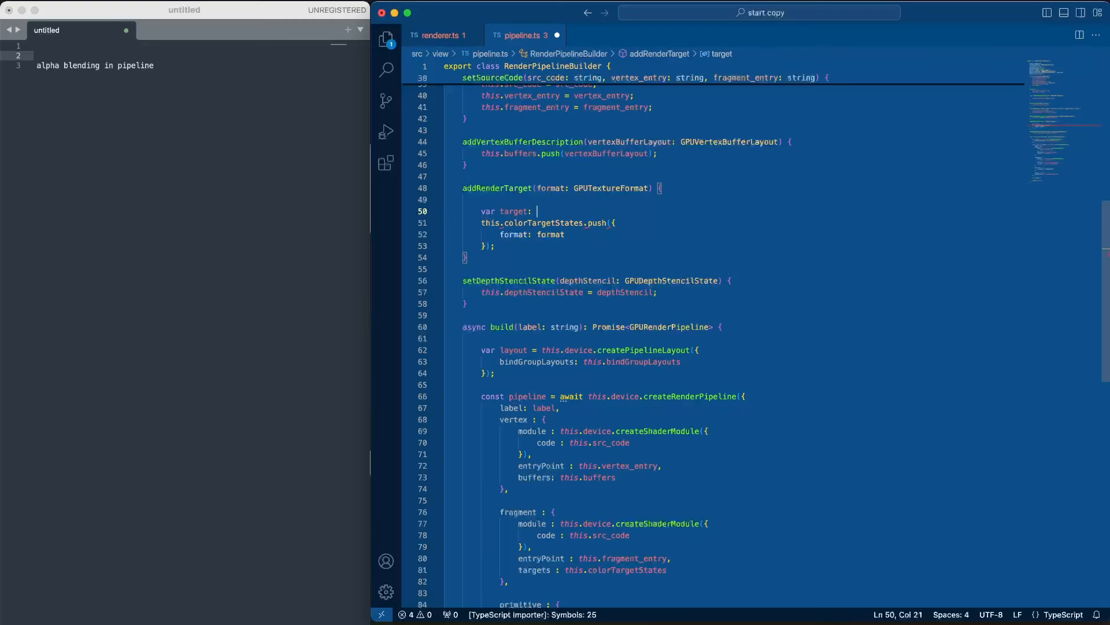
{"action": "type", "text": "GPUColorTargetState ="}
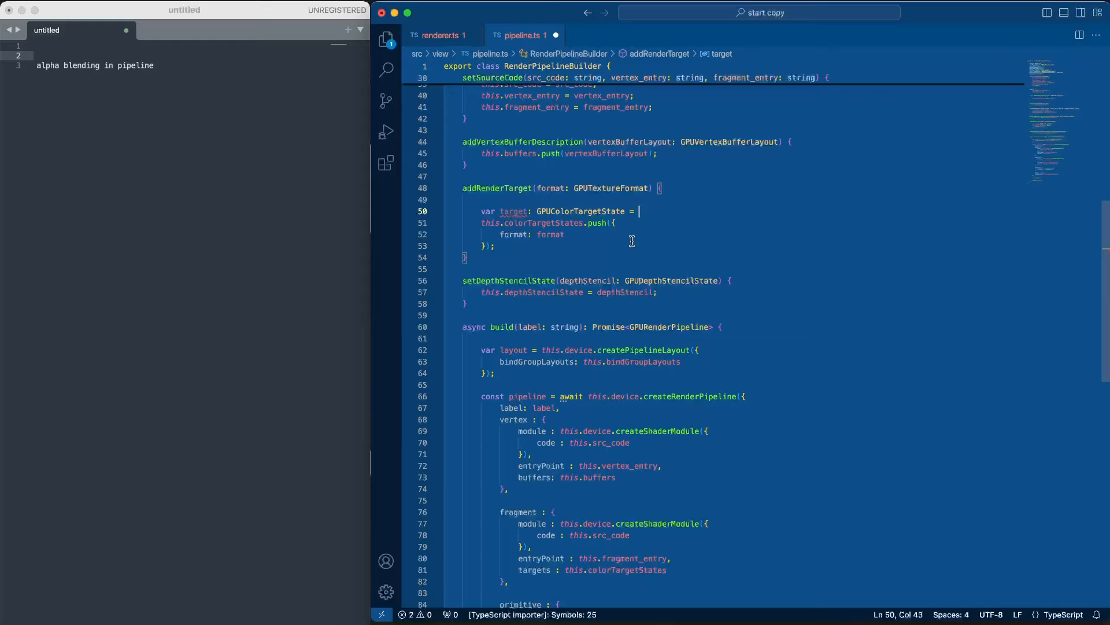
{"action": "type", "text": "{"}
{"action": "key", "text": "Return"}
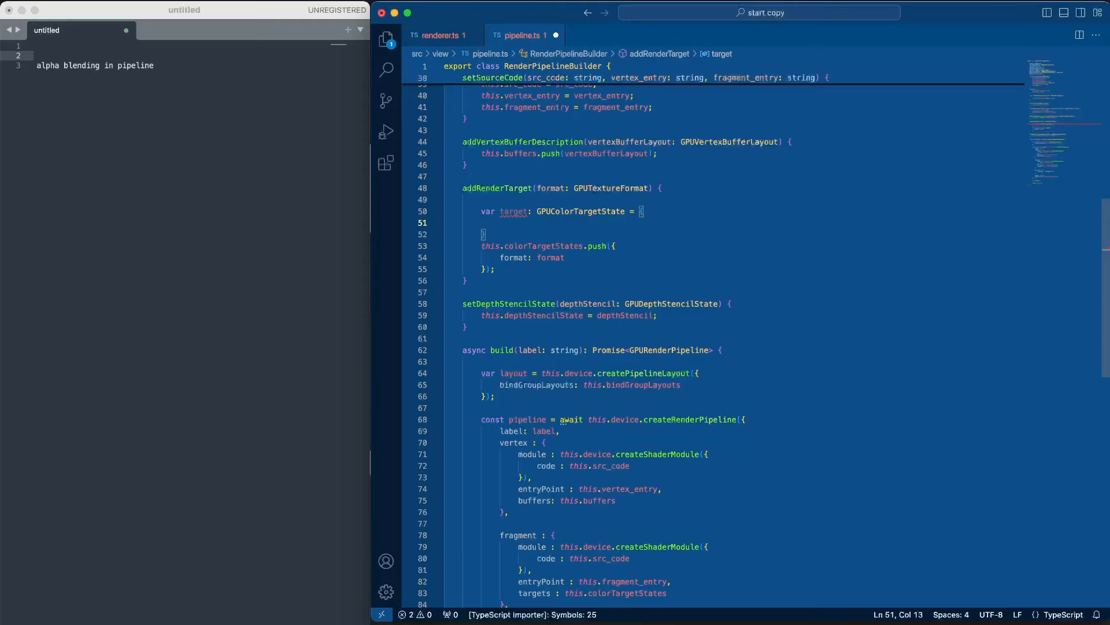
{"action": "type", "text": "f"}
{"action": "key", "text": "Tab"}
{"action": "type", "text": ": format,"}
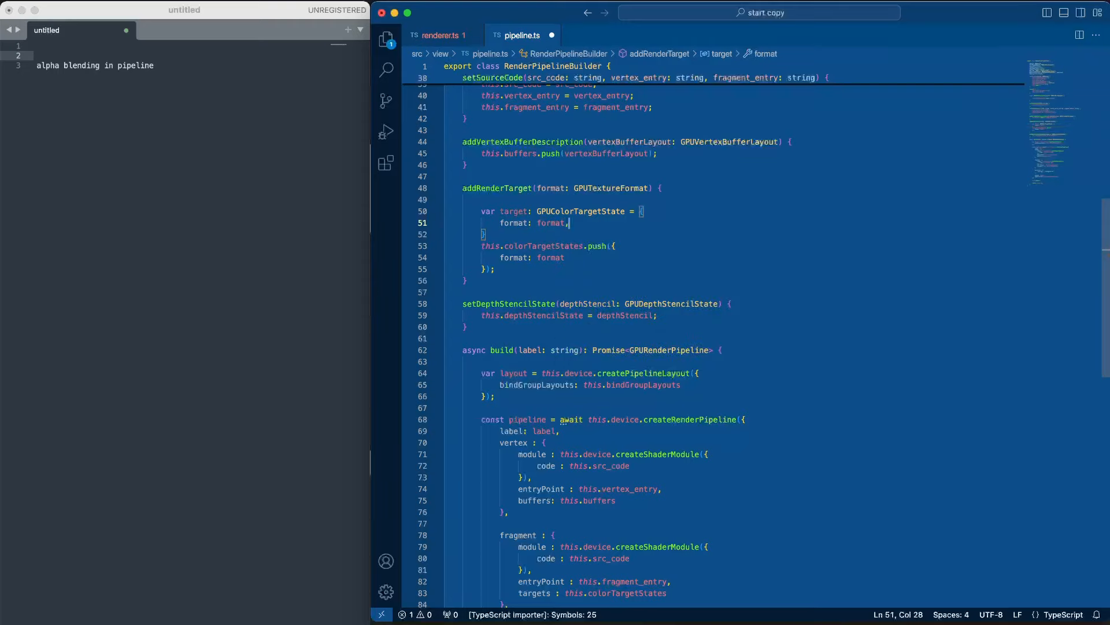
Step: Below the target object add if (this.alpha_blend) { target.blend = { with the braces opened
{"action": "key", "text": "Down"}
{"action": "type", "text": ";"}
{"action": "key", "text": "Return"}
{"action": "key", "text": "Return"}
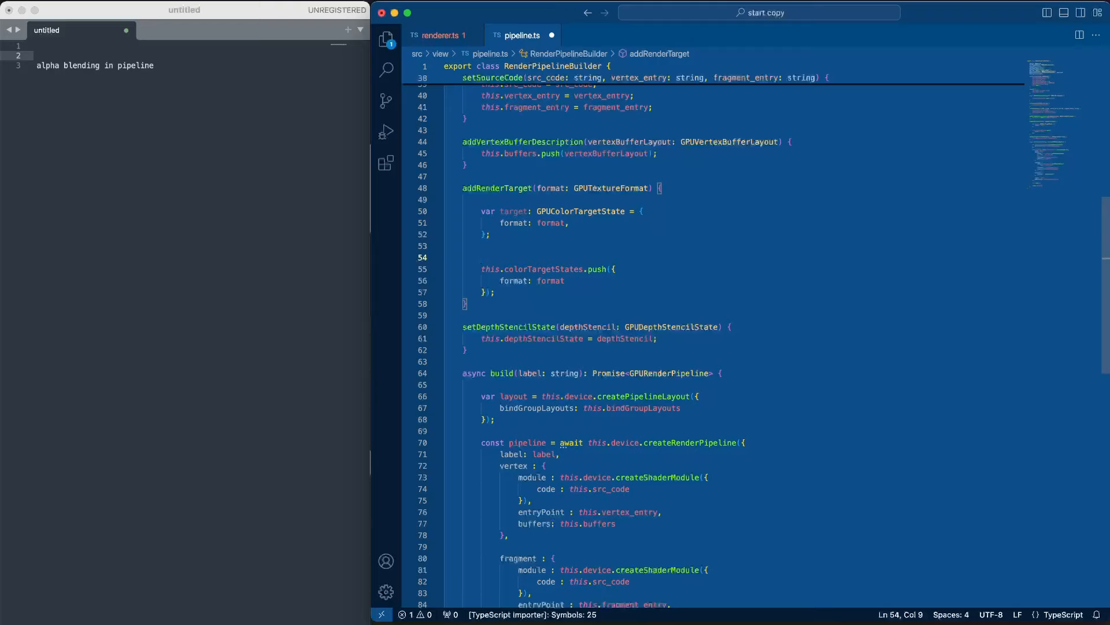
{"action": "type", "text": "if"}
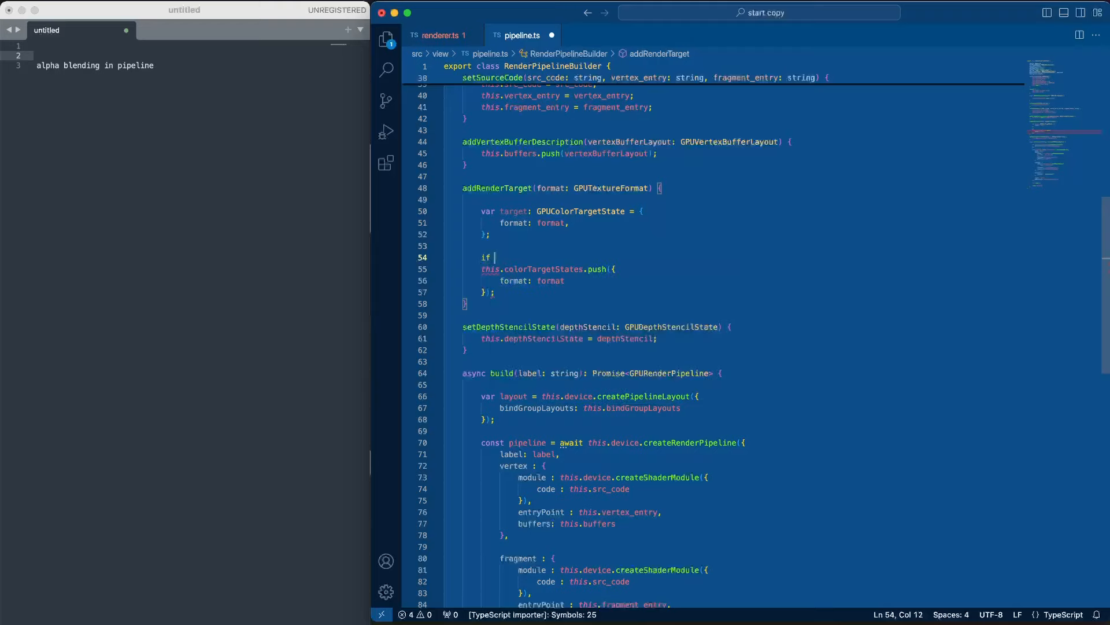
{"action": "type", "text": " (this.alpha"}
{"action": "key", "text": "Tab"}
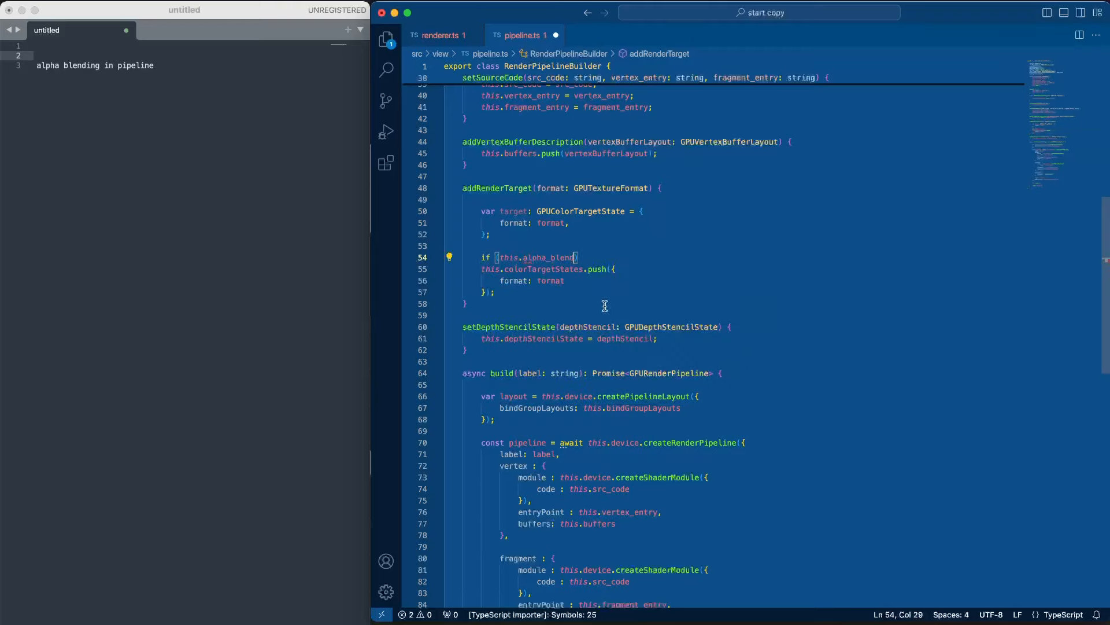
{"action": "type", "text": "{"}
{"action": "key", "text": "Return"}
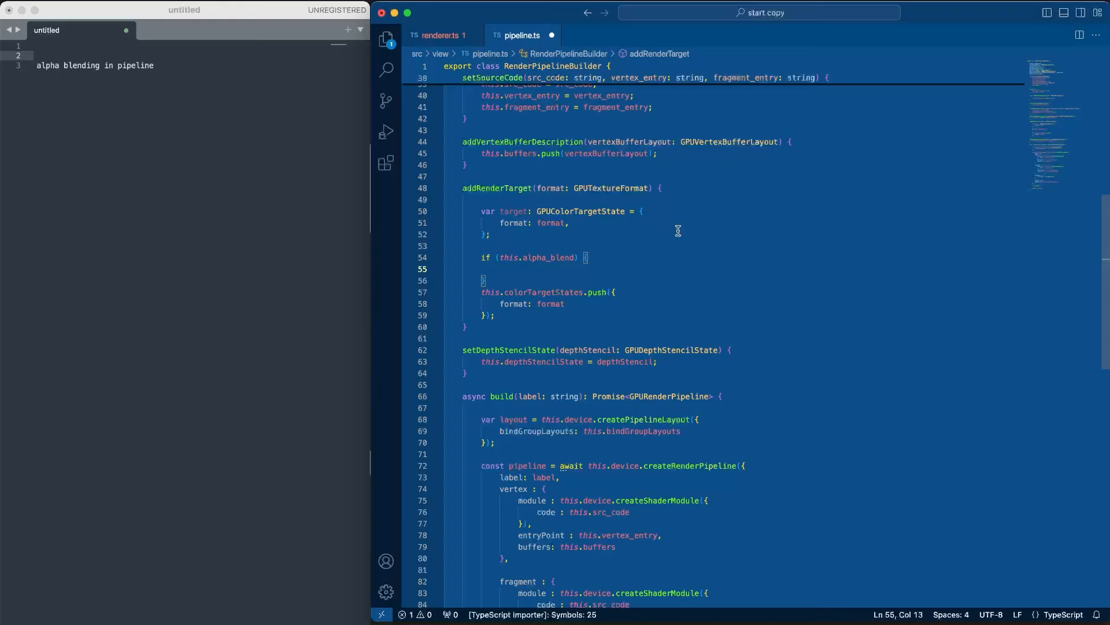
{"action": "type", "text": "target"}
{"action": "type", "text": ".b"}
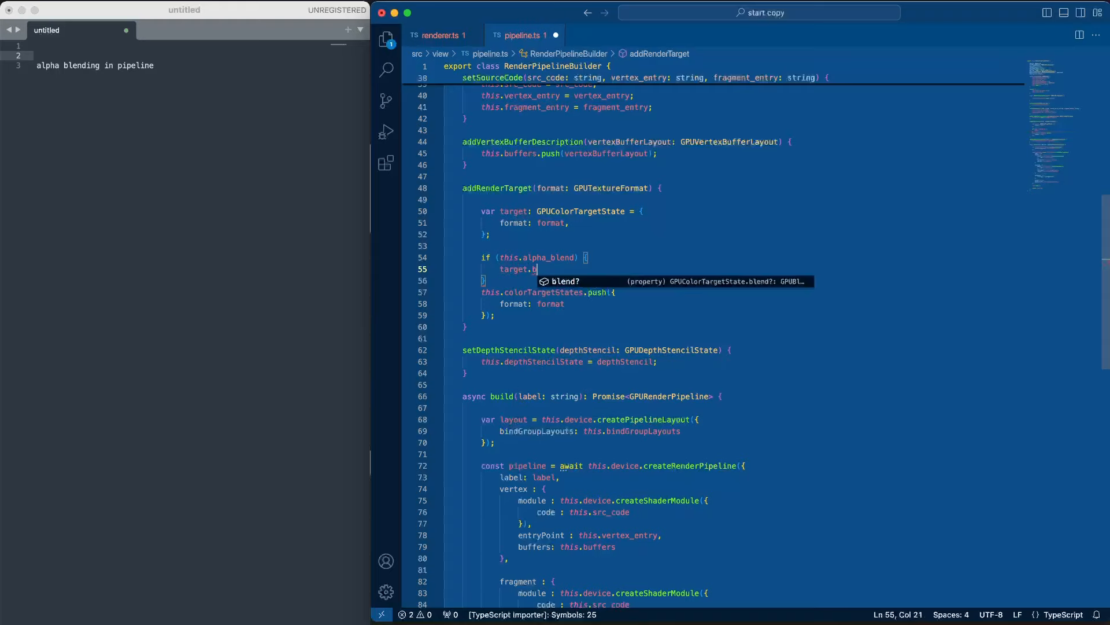
{"action": "key", "text": "Tab"}
{"action": "type", "text": "= {"}
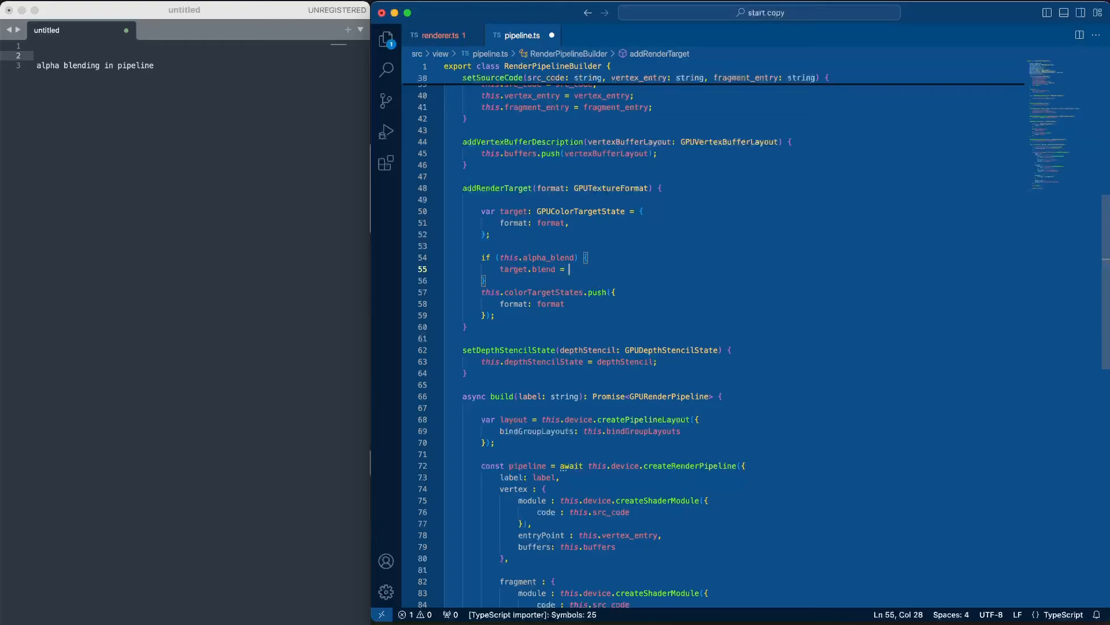
{"action": "key", "text": "Return"}
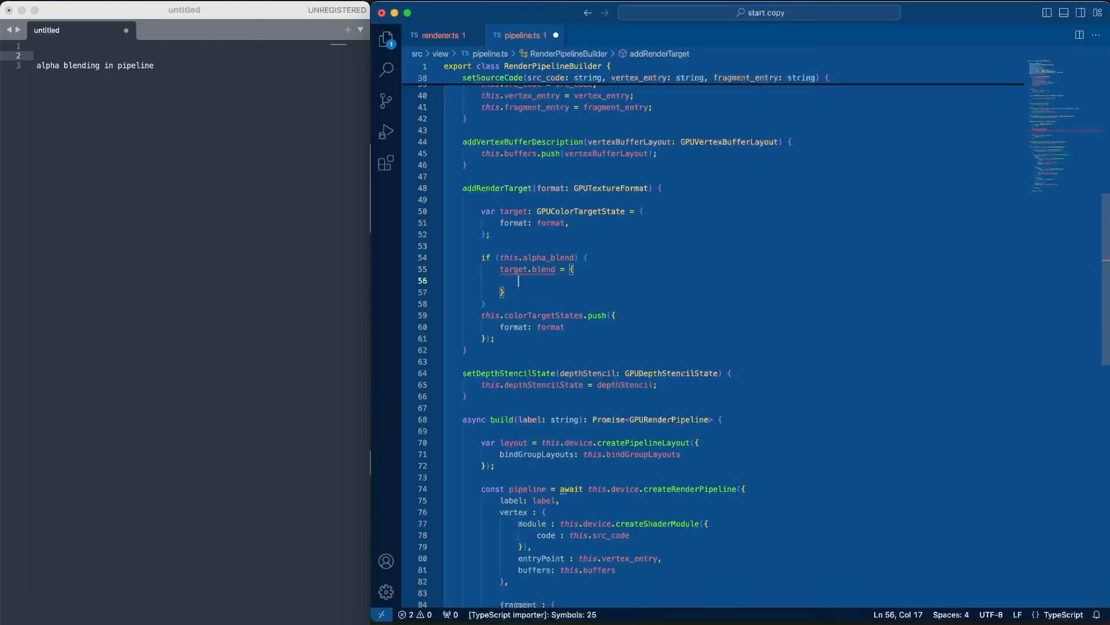
{"action": "type", "text": "co"}
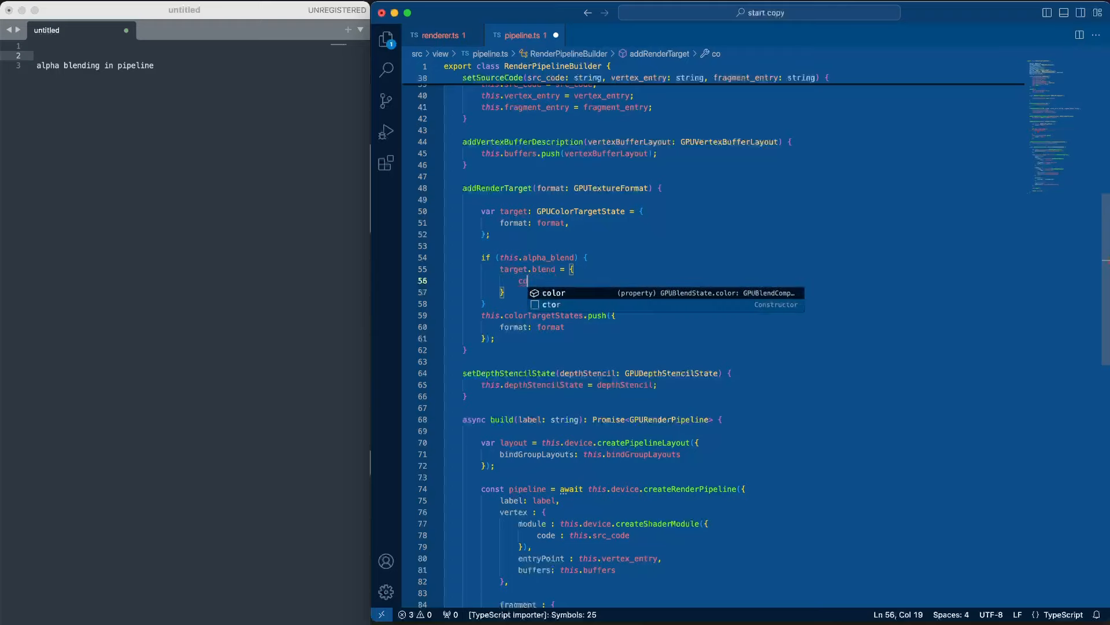
Step: Start the blend's color entry as an object with operation "add"
{"action": "key", "text": "Tab"}
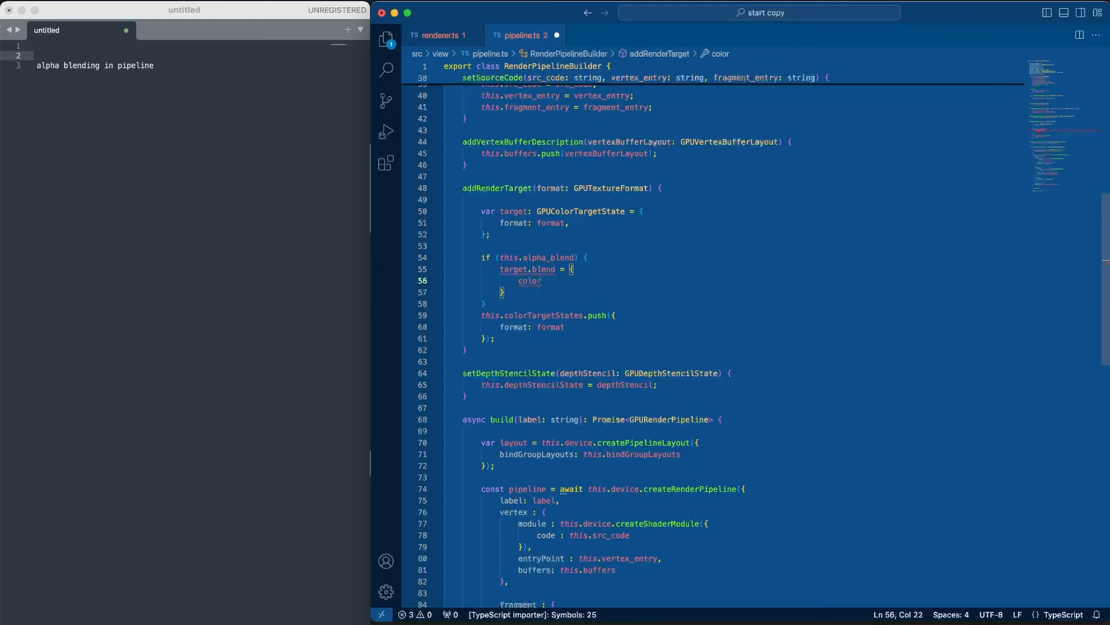
{"action": "key", "text": "BackSpace"}
{"action": "type", "text": ": {"}
{"action": "key", "text": "Return"}
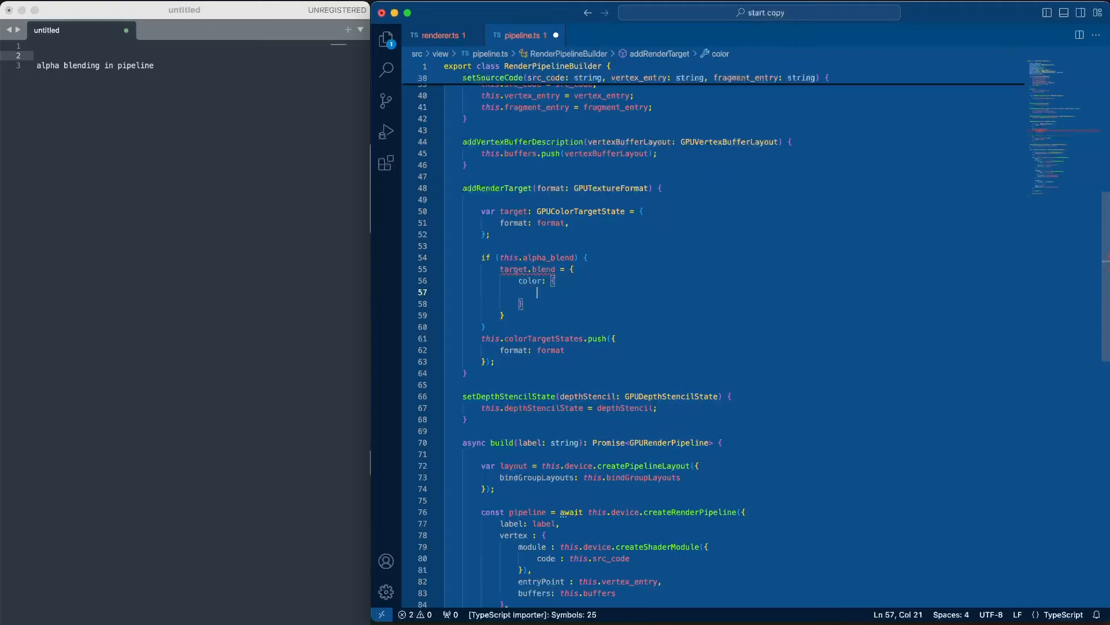
{"action": "type", "text": "o"}
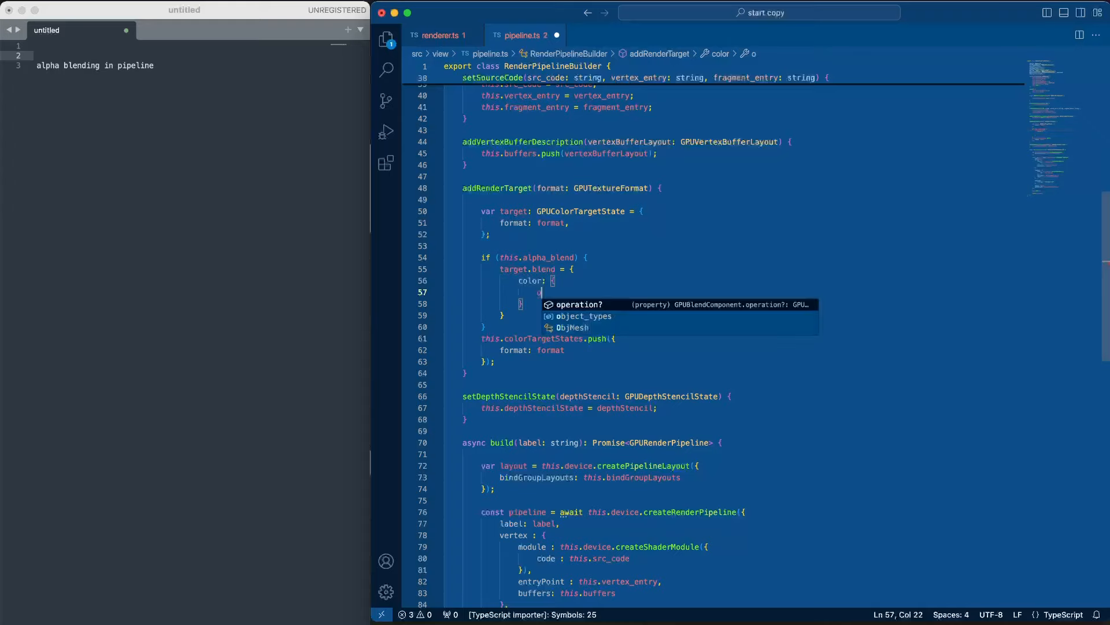
{"action": "key", "text": "Tab"}
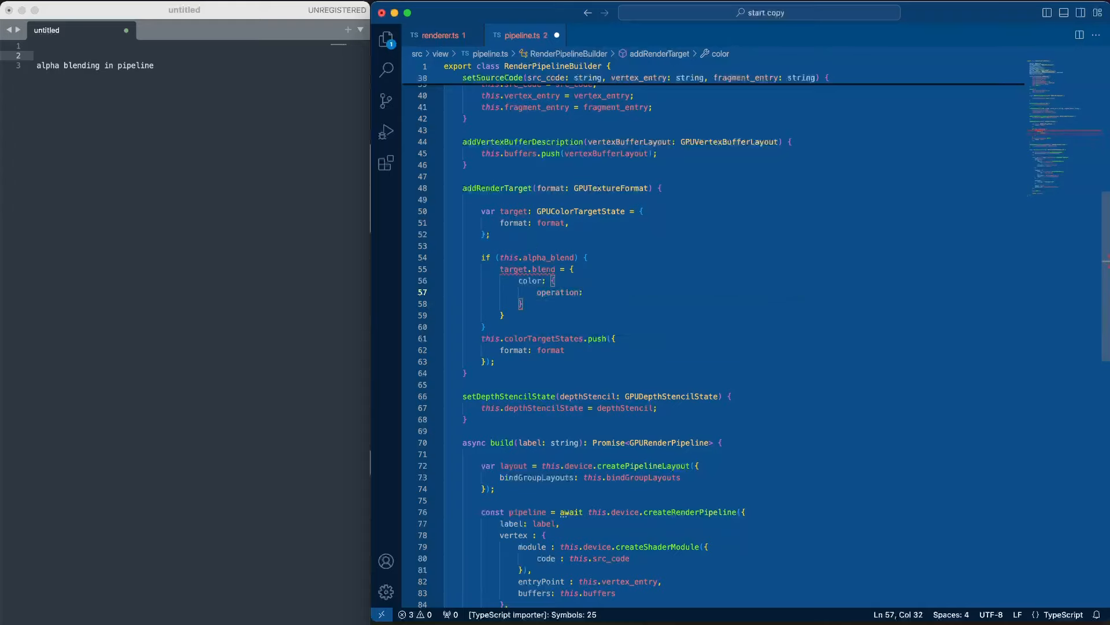
{"action": "type", "text": ": \""}
{"action": "key", "text": "Tab"}
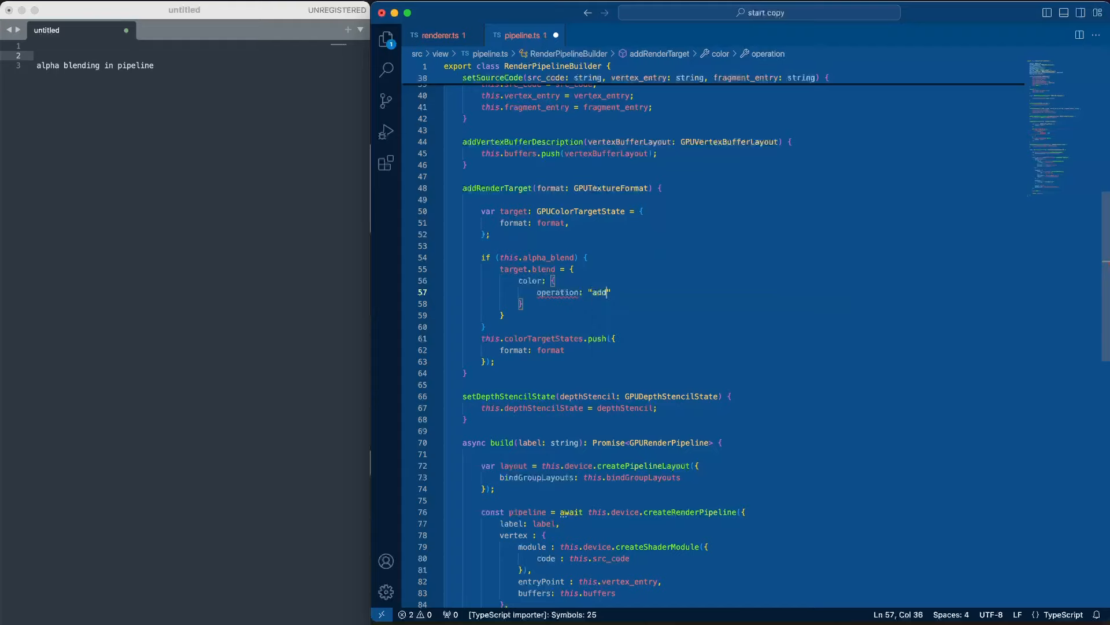
{"action": "type", "text": ","}
Step: Set color's srcFactor to "src-alpha" and dstFactor to "one-minus-src-alpha", leaving a line below the block
{"action": "key", "text": "Return"}
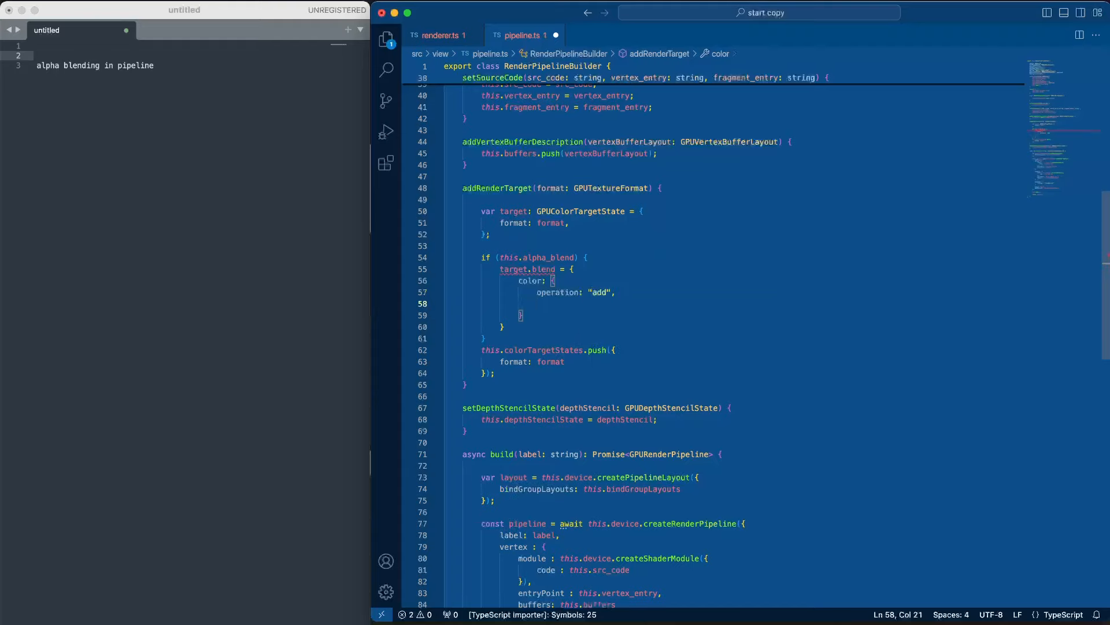
{"action": "type", "text": "sr"}
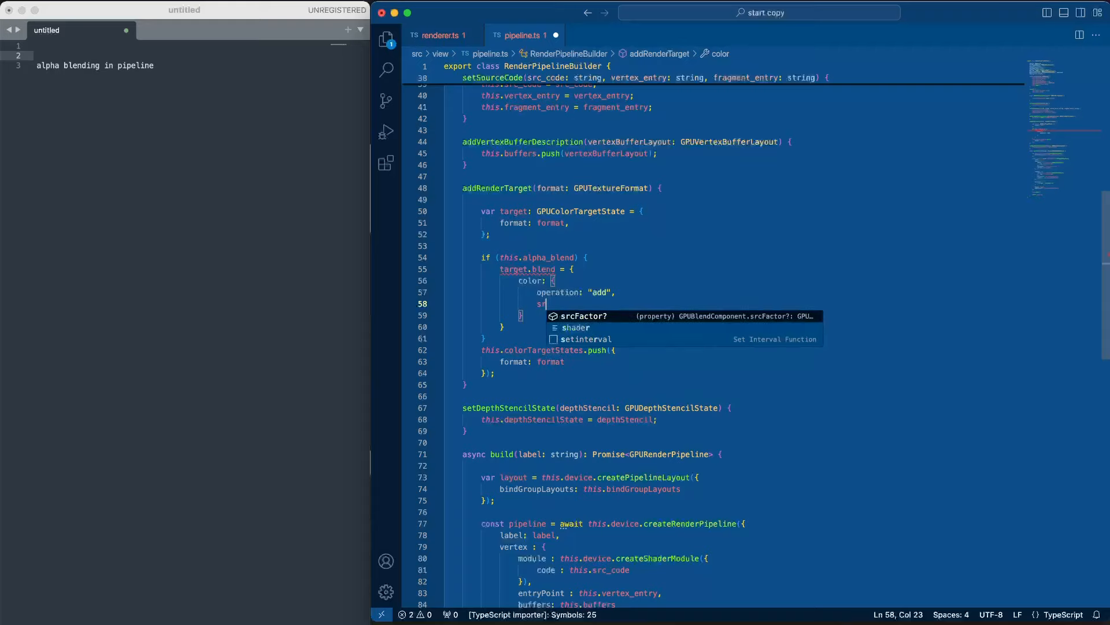
{"action": "key", "text": "Tab"}
{"action": "type", "text": ": "}
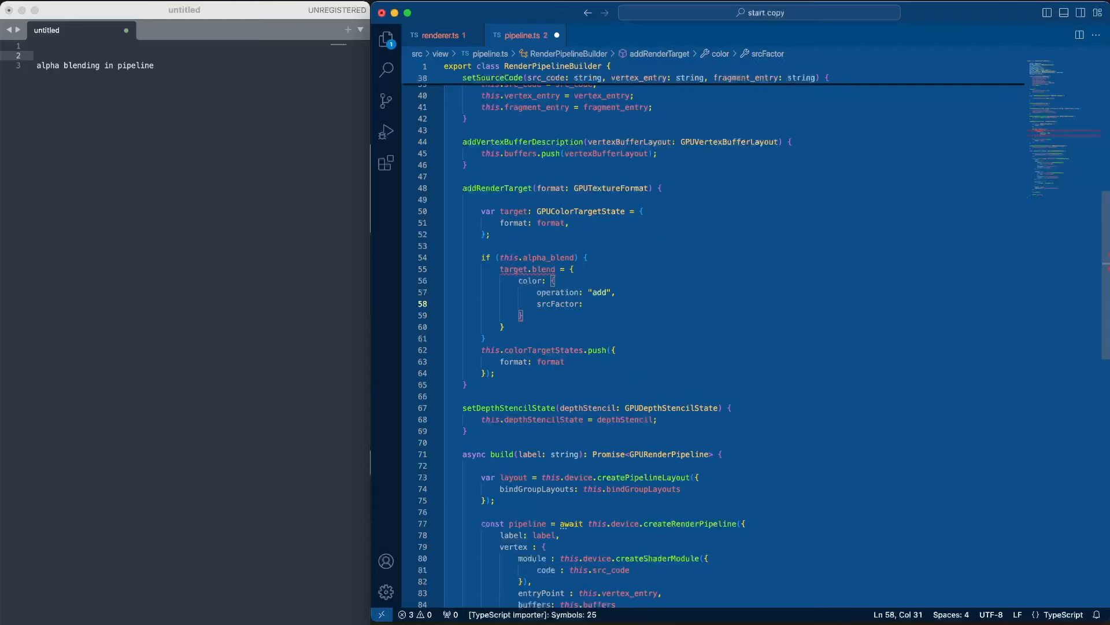
{"action": "type", "text": "\""}
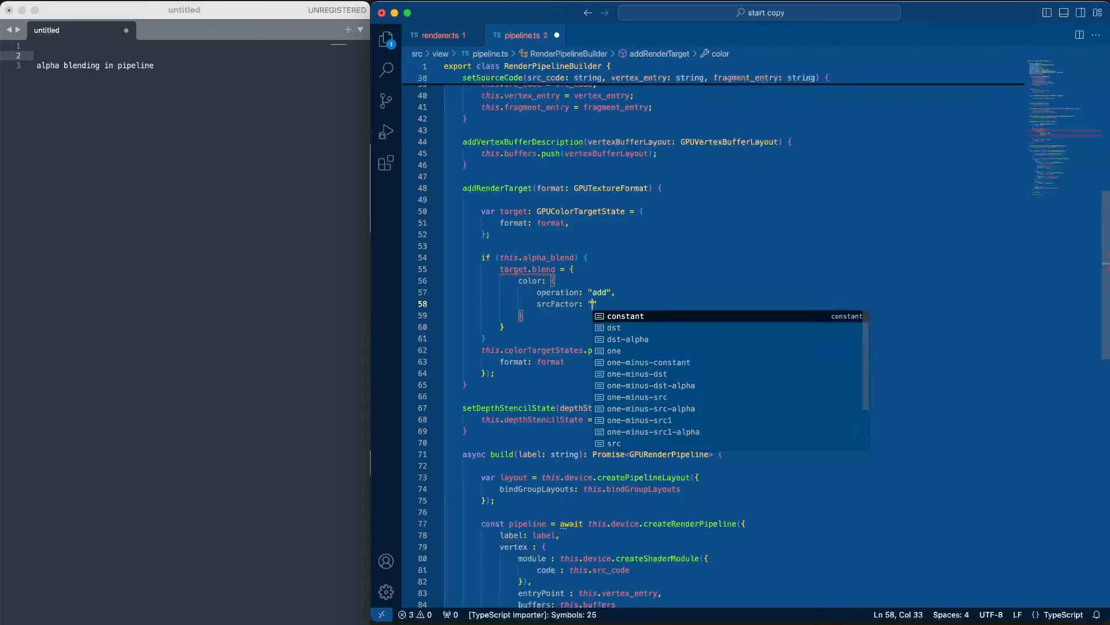
{"action": "type", "text": "sr"}
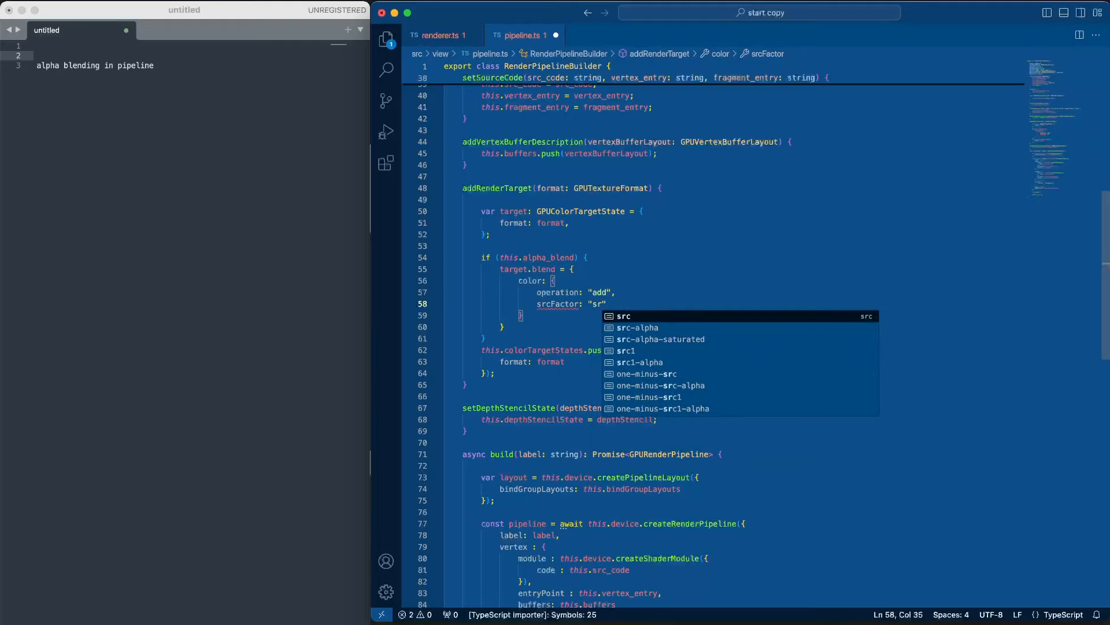
{"action": "key", "text": "Down"}
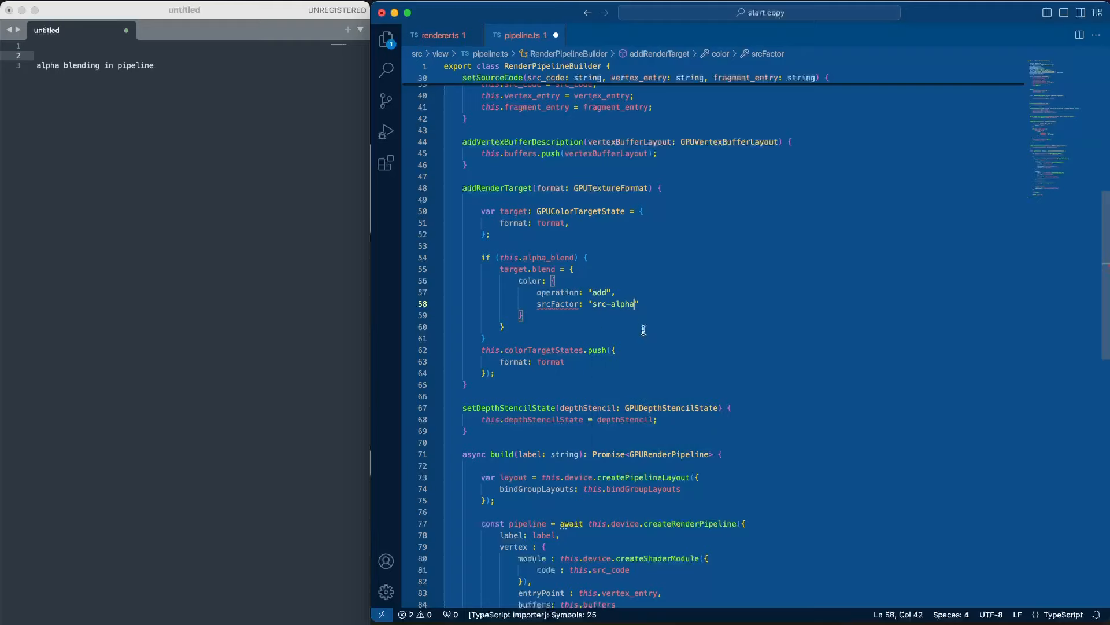
{"action": "key", "text": "Return"}
{"action": "type", "text": ","}
{"action": "key", "text": "Return"}
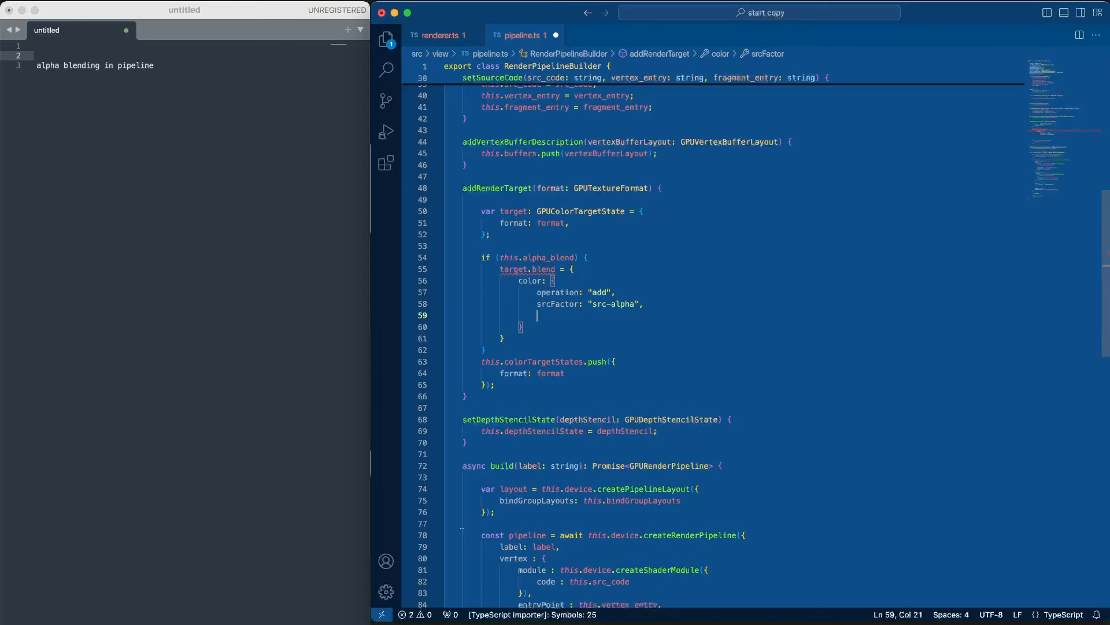
{"action": "type", "text": "dst"}
{"action": "key", "text": "Return"}
{"action": "type", "text": ": \""}
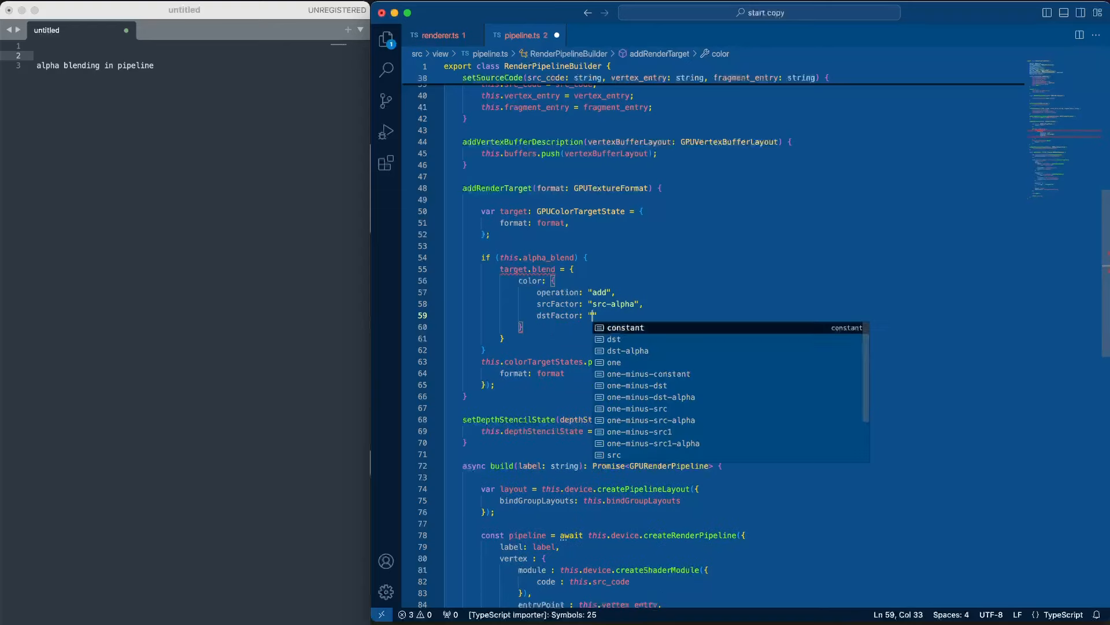
{"action": "type", "text": "on"}
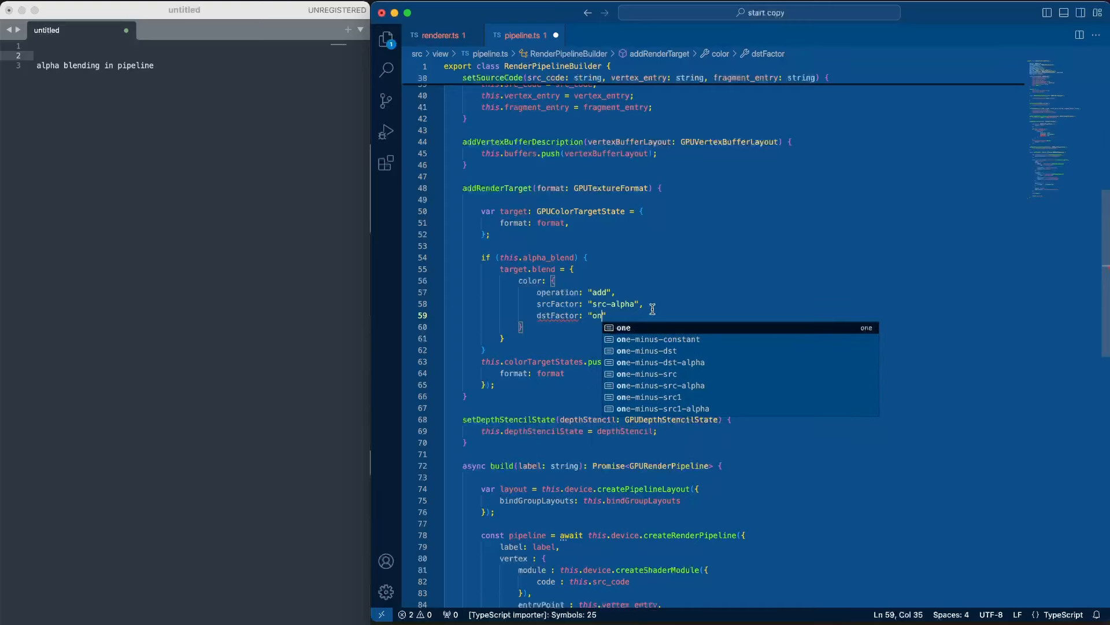
{"action": "key", "text": "Down"}
{"action": "key", "text": "Down"}
{"action": "key", "text": "Down"}
{"action": "key", "text": "Down"}
{"action": "key", "text": "Down"}
{"action": "key", "text": "Return"}
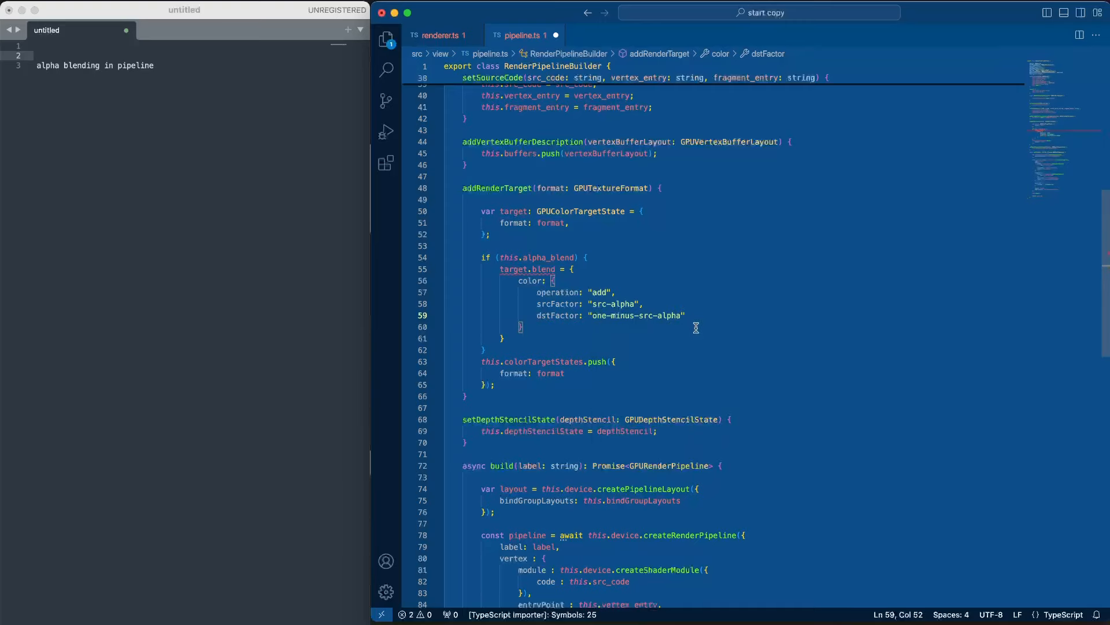
{"action": "left_click", "coordinate": [695, 315]}
{"action": "type", "text": ","}
{"action": "key", "text": "Down"}
{"action": "type", "text": ","}
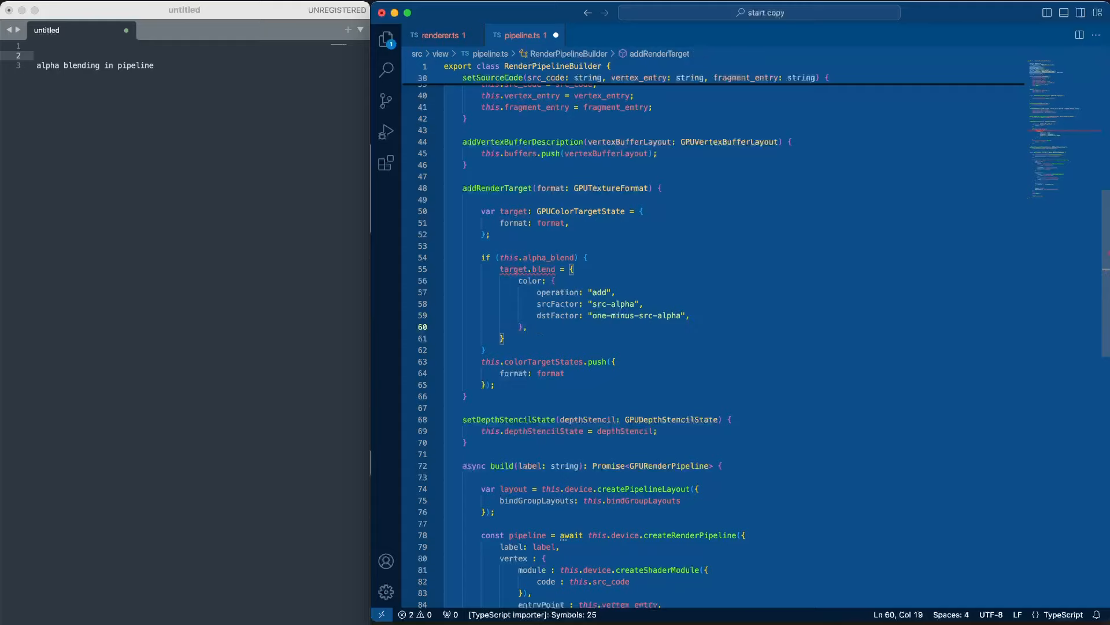
{"action": "key", "text": "Return"}
{"action": "key", "text": "Return"}
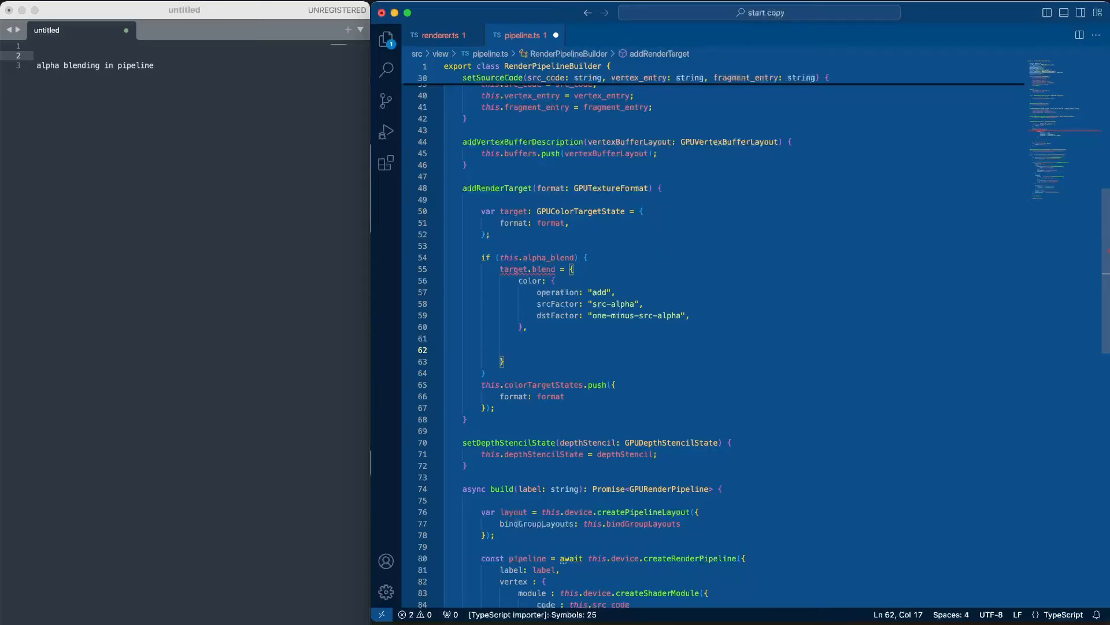
{"action": "type", "text": "alpha"}
Step: Add the blend's alpha entry with operation "add", srcFactor "one" and dstFactor "zero"
{"action": "key", "text": "Escape"}
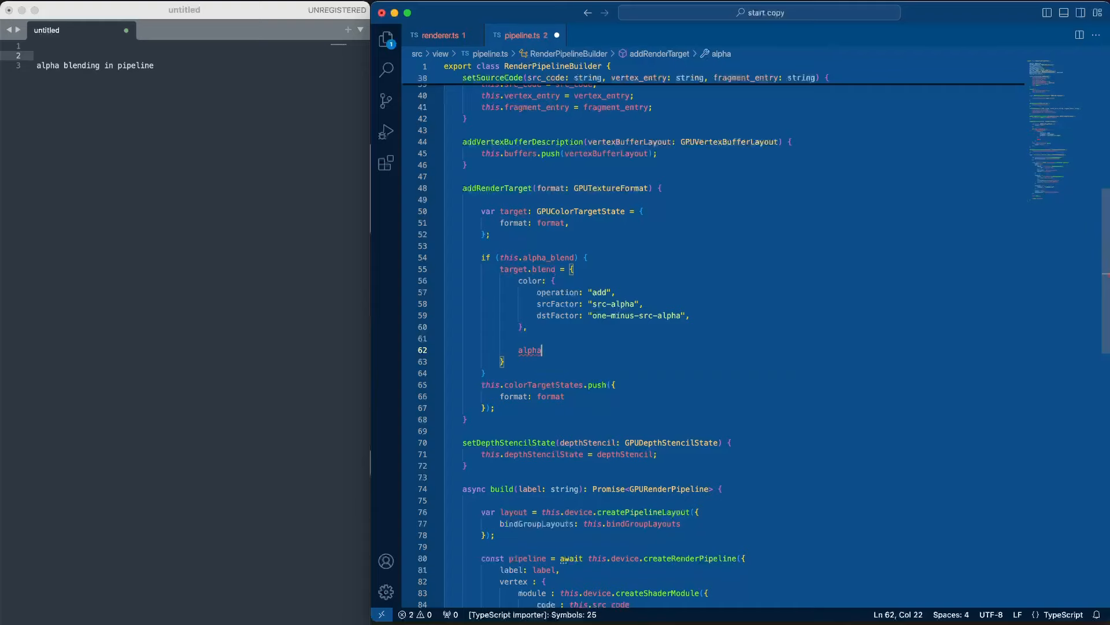
{"action": "type", "text": "{"}
{"action": "key", "text": "Return"}
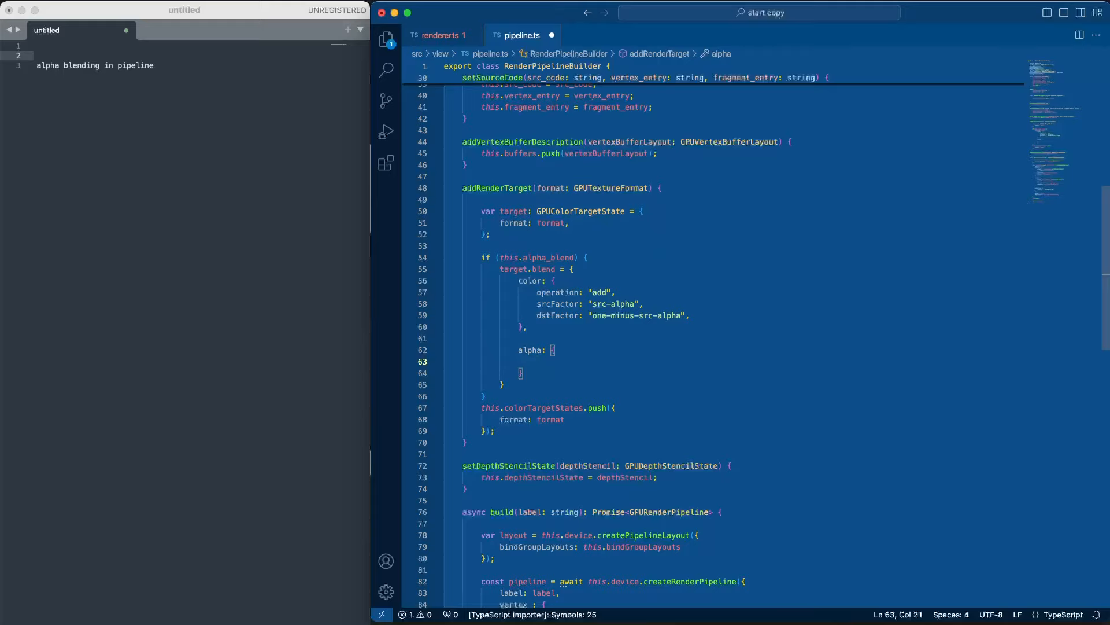
{"action": "type", "text": "op"}
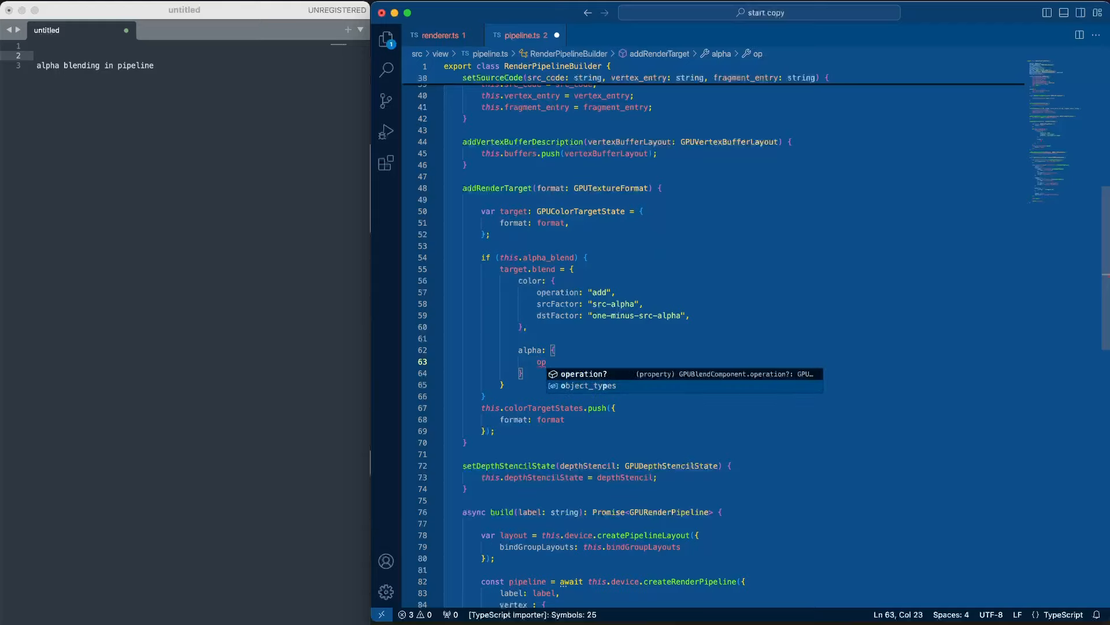
{"action": "key", "text": "Tab"}
{"action": "type", "text": ": "}
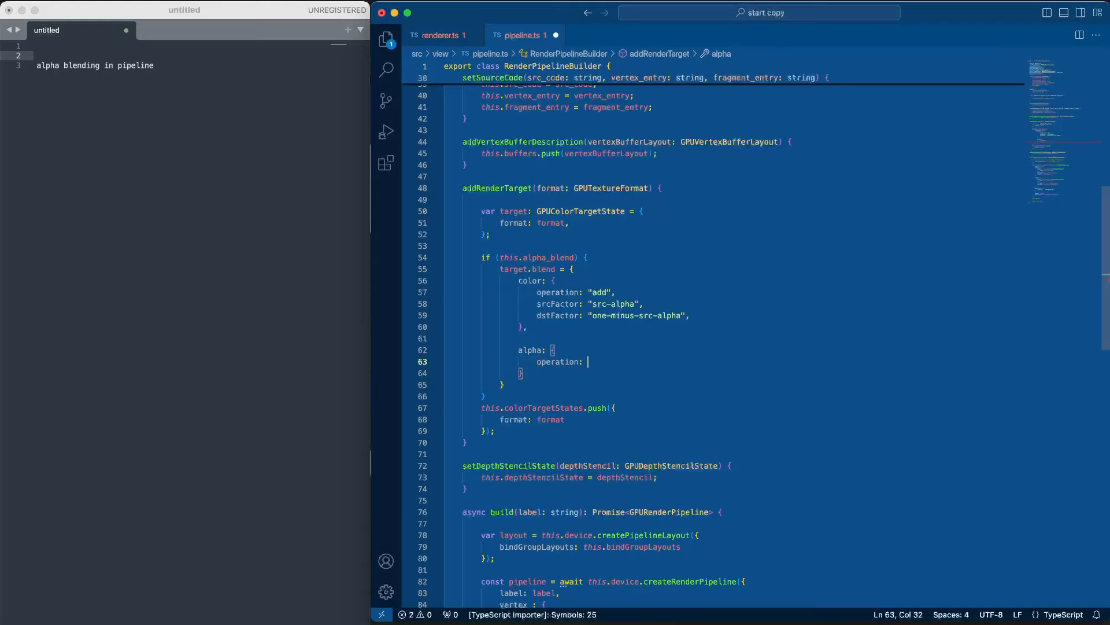
{"action": "type", "text": "\"add\""}
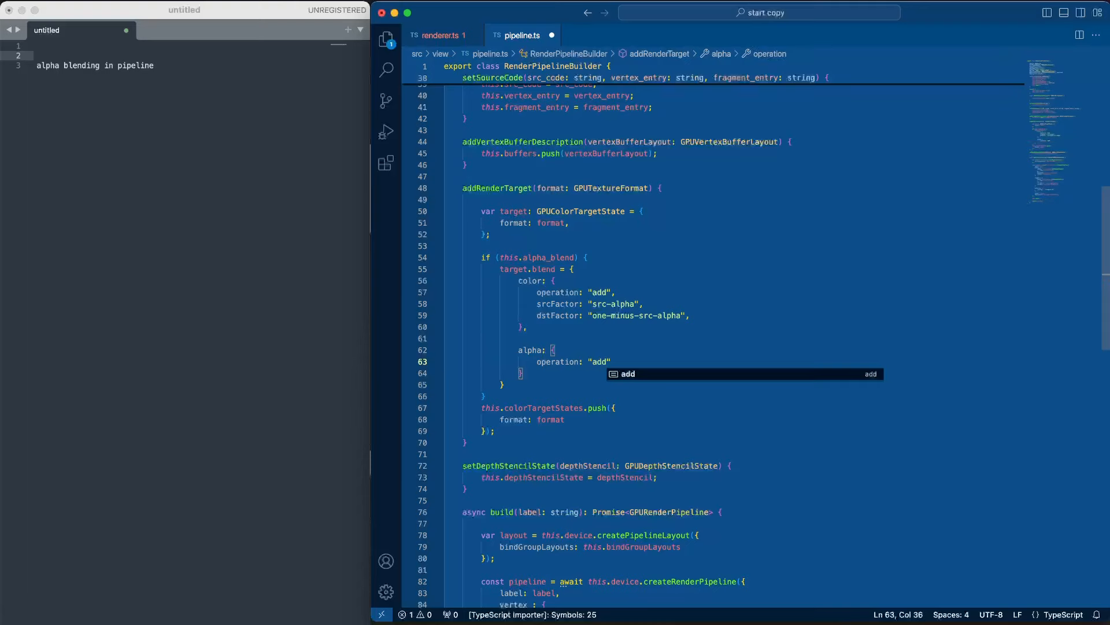
{"action": "type", "text": ","}
{"action": "key", "text": "Return"}
{"action": "type", "text": "srcFactor: \"one\""}
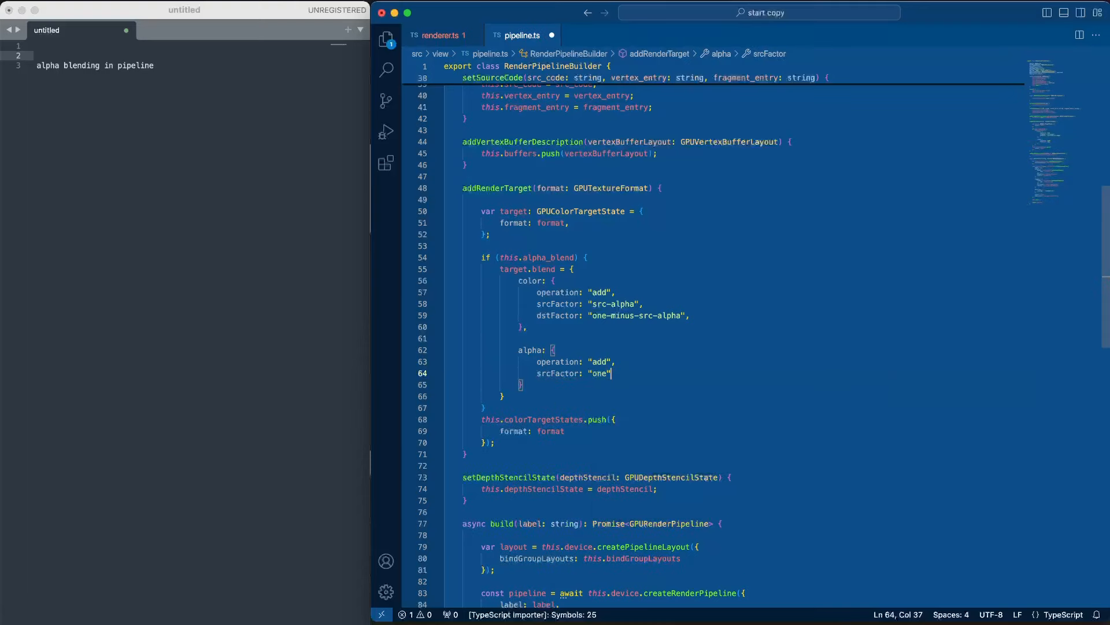
{"action": "type", "text": ","}
{"action": "key", "text": "Return"}
{"action": "type", "text": "\"dstFactor\""}
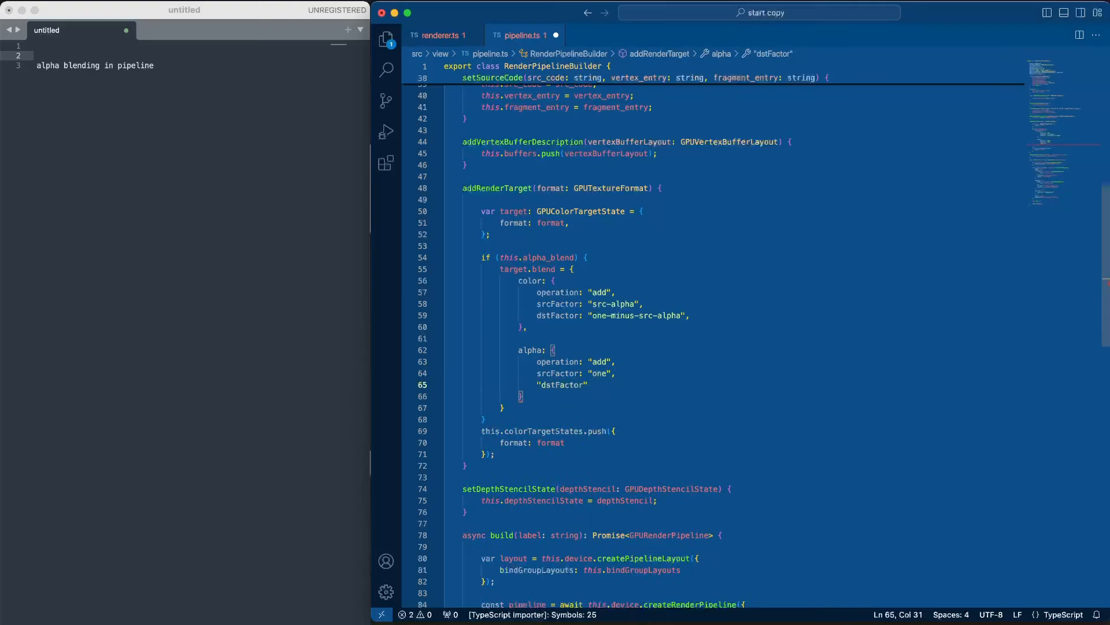
{"action": "key", "text": "BackSpace"}
{"action": "key", "text": "BackSpace"}
{"action": "key", "text": "BackSpace"}
{"action": "type", "text": "dstFactor: \"zero\""}
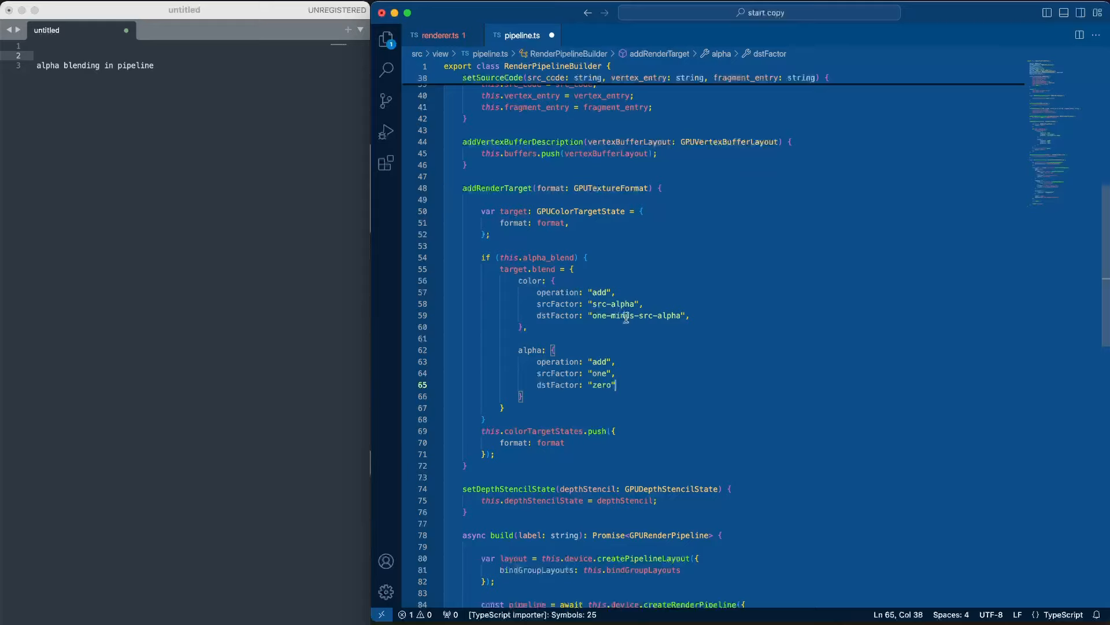
{"action": "left_click", "coordinate": [527, 417]}
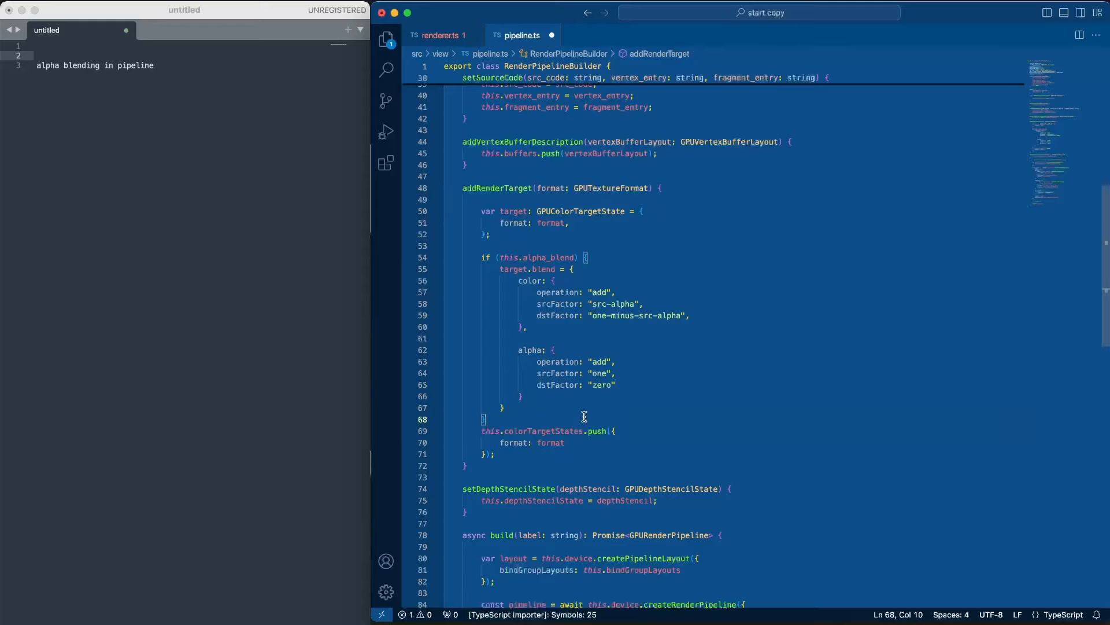
Step: Replace the pushed { format: format } argument with target in colorTargetStates.push and save pipeline.ts
{"action": "key", "text": "Return"}
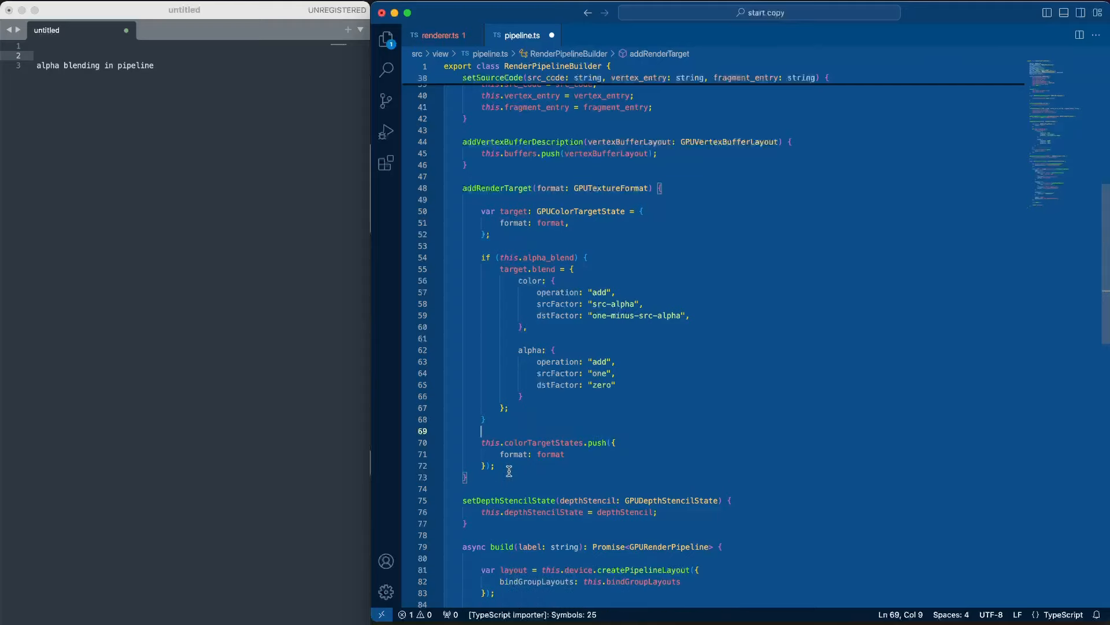
{"action": "left_click_drag", "start_coordinate": [489, 468], "coordinate": [548, 452]}
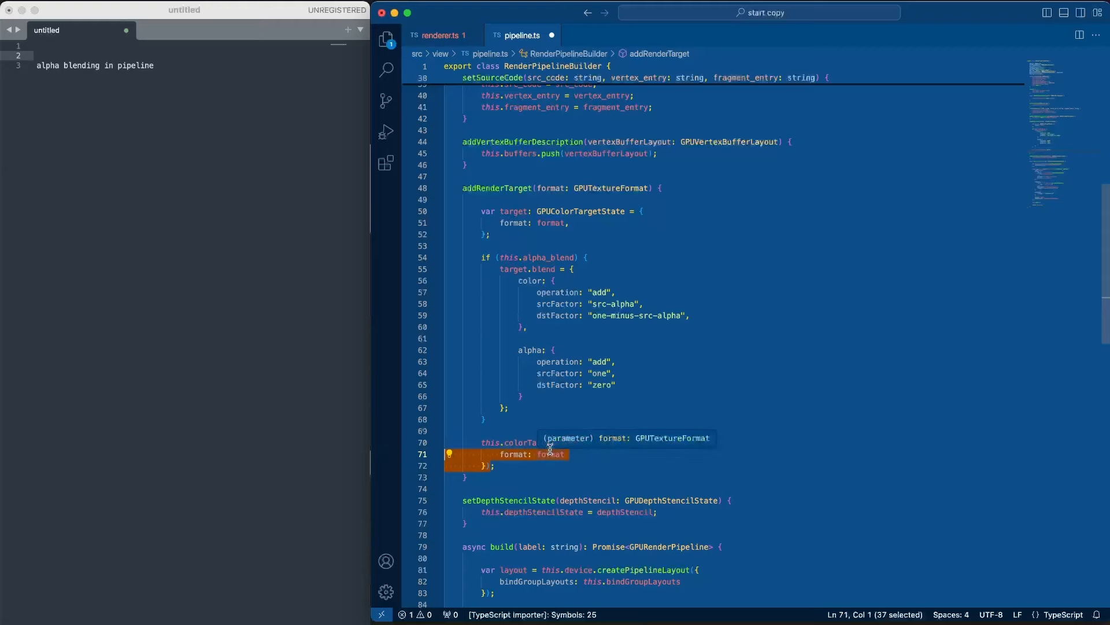
{"action": "key", "text": "BackSpace"}
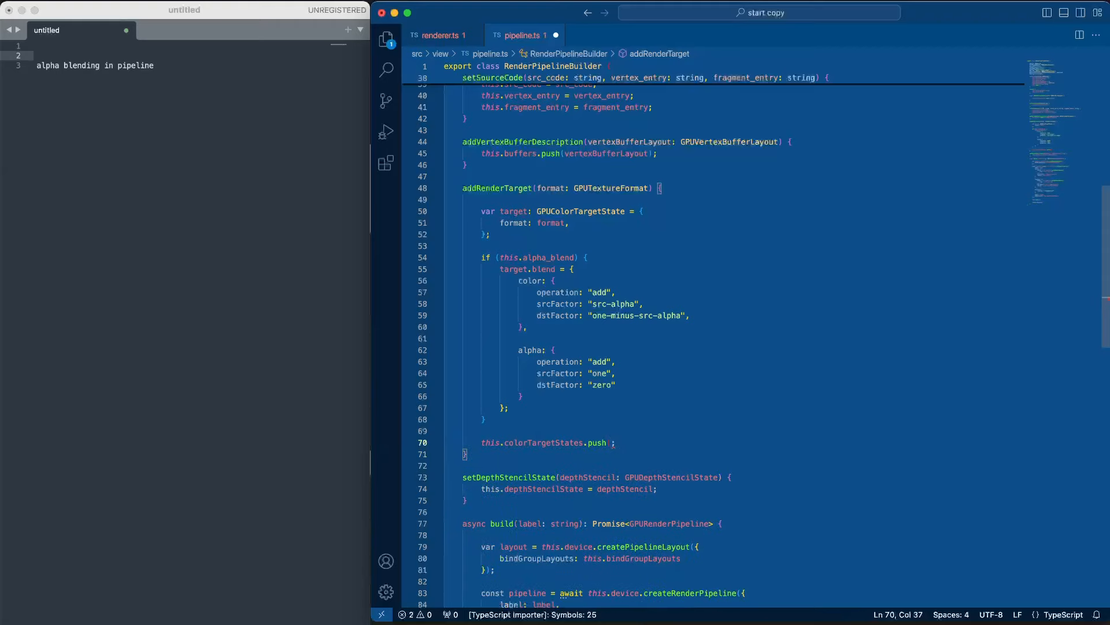
{"action": "type", "text": "(target"}
{"action": "type", "text": ")"}
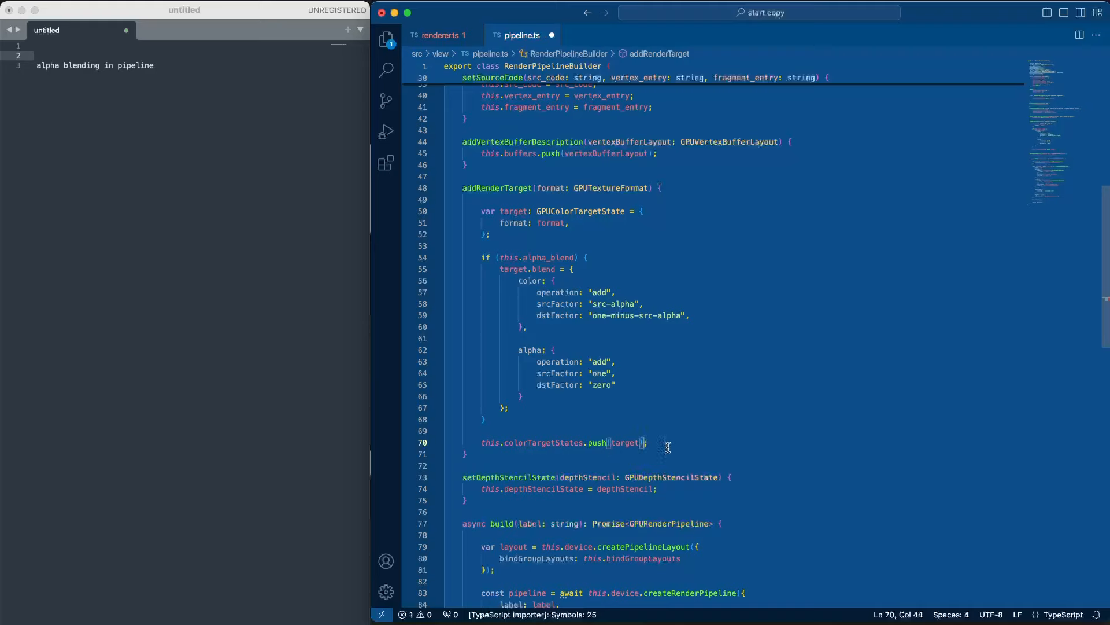
{"action": "left_click", "coordinate": [667, 443]}
{"action": "key", "text": "super+s"}
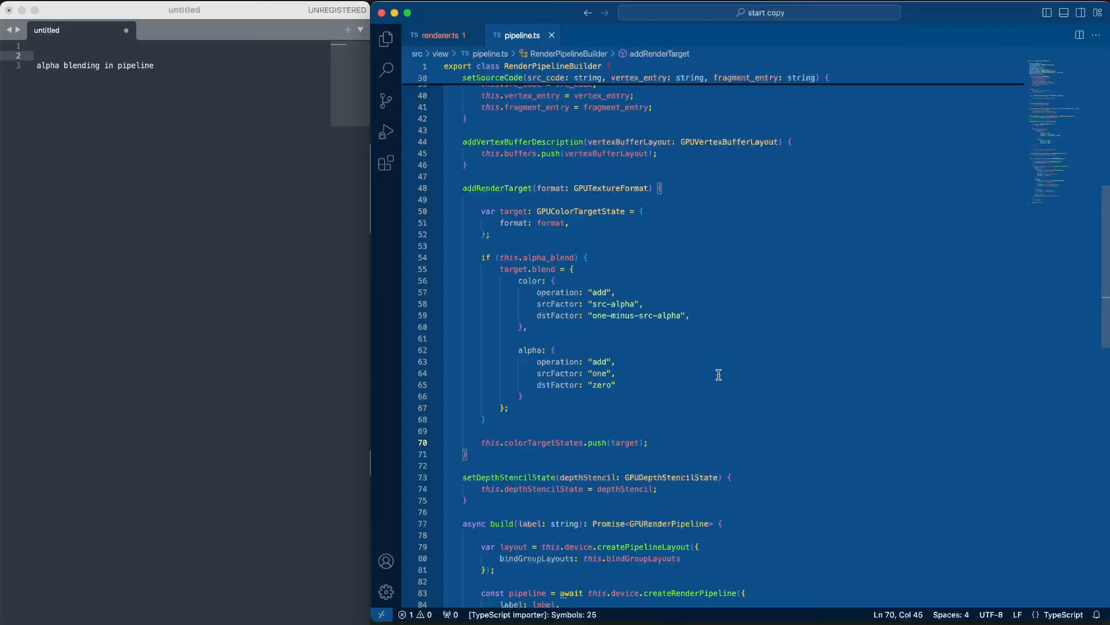
Step: In renderer.ts's makePipelines call builder.setBlendState(true) after the HUD setSourceCode line and save
{"action": "left_click", "coordinate": [440, 36]}
{"action": "scroll", "coordinate": [698, 228], "scroll_direction": "up", "scroll_amount": 5}
{"action": "scroll", "coordinate": [698, 228], "scroll_direction": "up", "scroll_amount": 5}
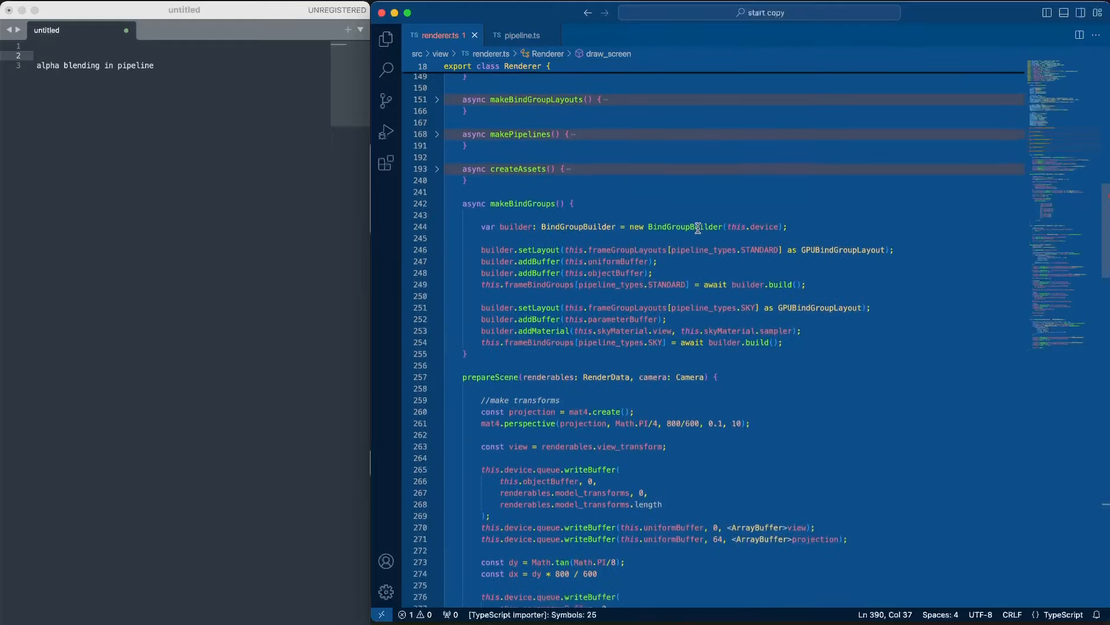
{"action": "scroll", "coordinate": [697, 227], "scroll_direction": "up", "scroll_amount": 4}
{"action": "scroll", "coordinate": [698, 228], "scroll_direction": "up", "scroll_amount": 2}
{"action": "scroll", "coordinate": [698, 228], "scroll_direction": "down", "scroll_amount": 6}
{"action": "scroll", "coordinate": [607, 260], "scroll_direction": "up", "scroll_amount": 1}
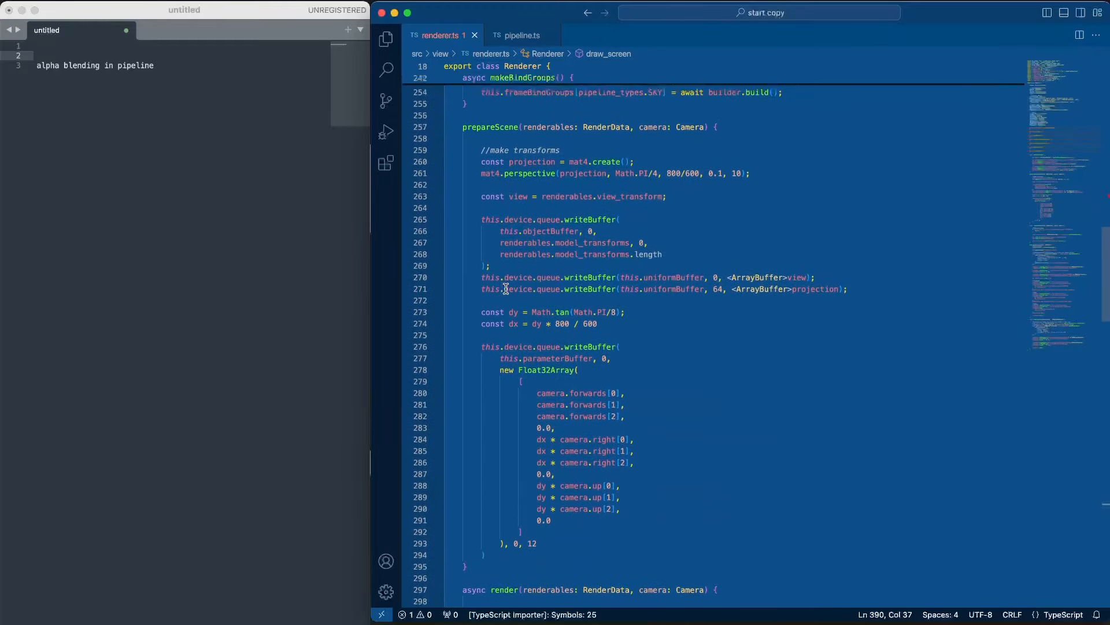
{"action": "scroll", "coordinate": [506, 289], "scroll_direction": "up", "scroll_amount": 5}
{"action": "scroll", "coordinate": [506, 288], "scroll_direction": "up", "scroll_amount": 4}
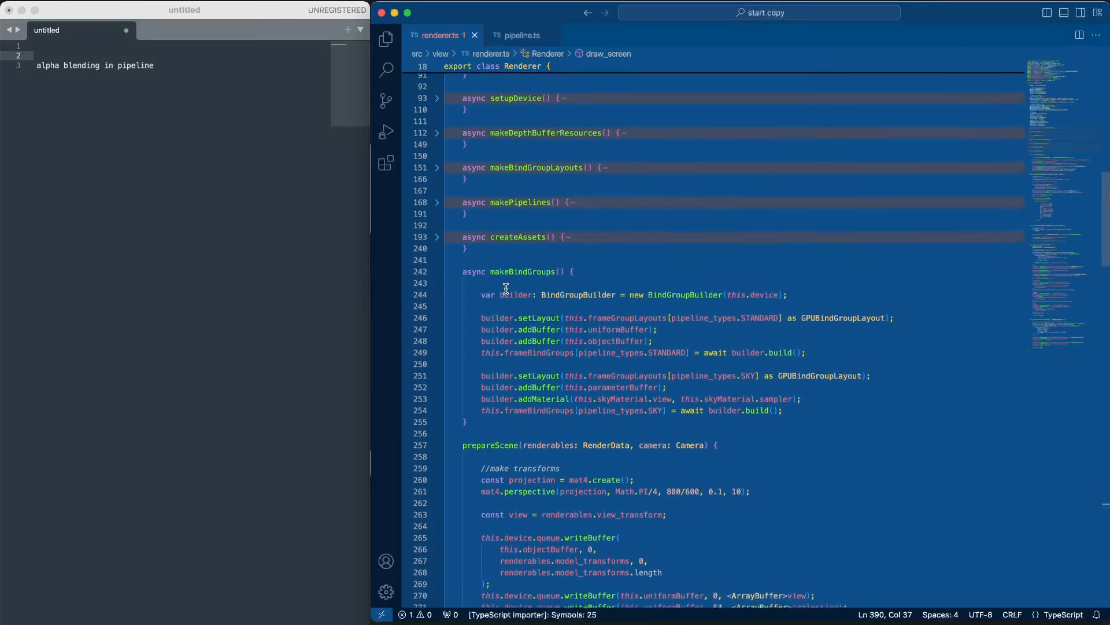
{"action": "scroll", "coordinate": [506, 288], "scroll_direction": "up", "scroll_amount": 1}
{"action": "left_click", "coordinate": [436, 281]}
{"action": "left_click", "coordinate": [590, 216]}
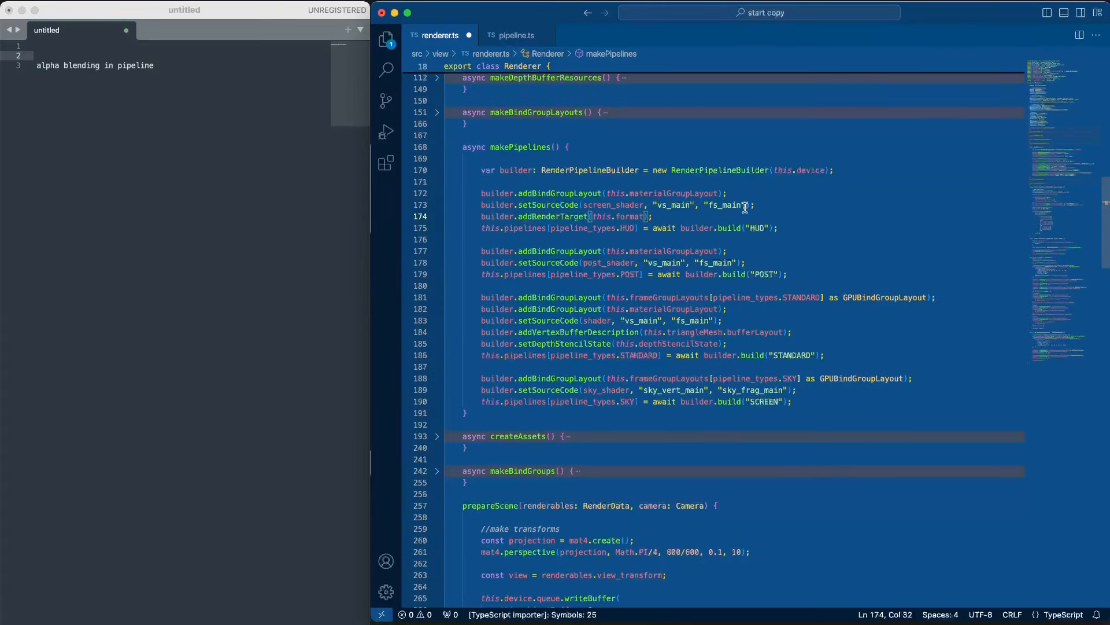
{"action": "left_click", "coordinate": [768, 208]}
{"action": "key", "text": "Return"}
{"action": "type", "text": "buil"}
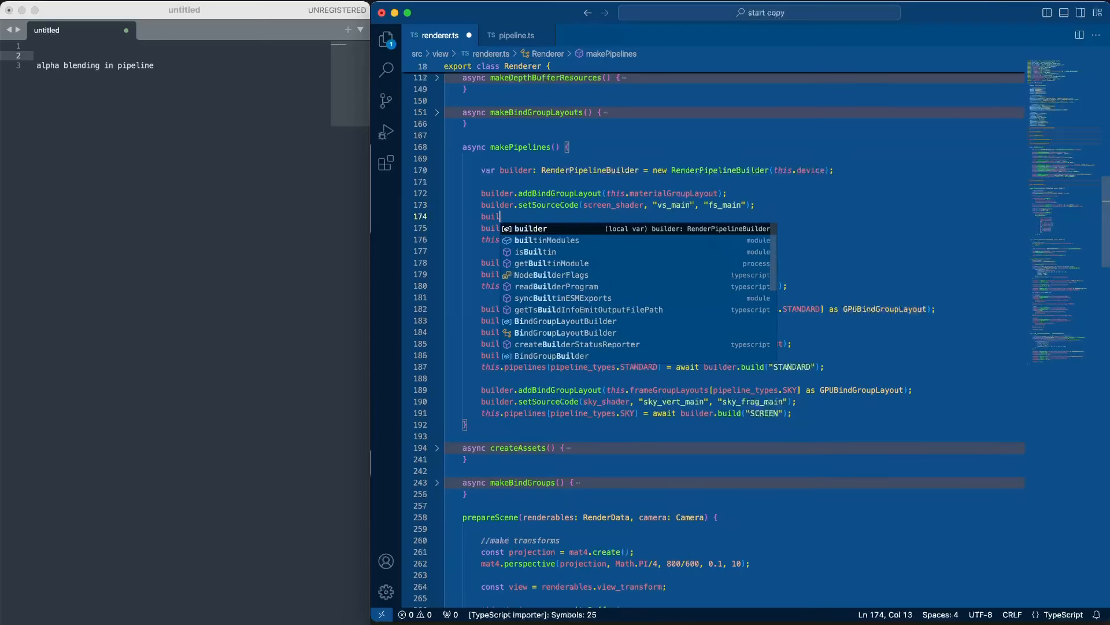
{"action": "type", "text": "der.set"}
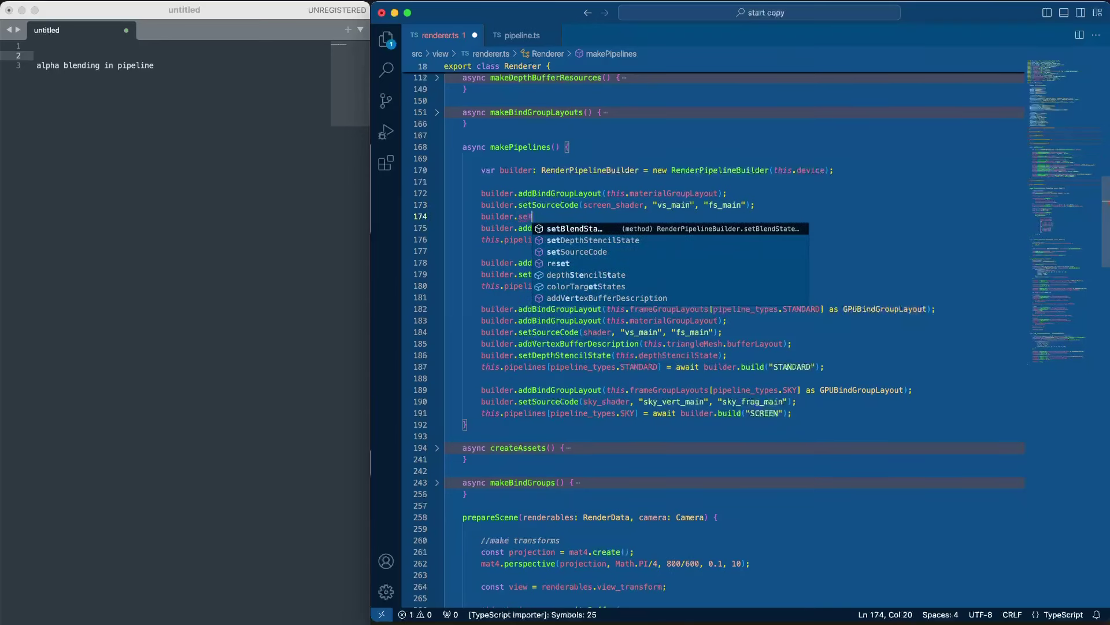
{"action": "key", "text": "Tab"}
{"action": "type", "text": "("}
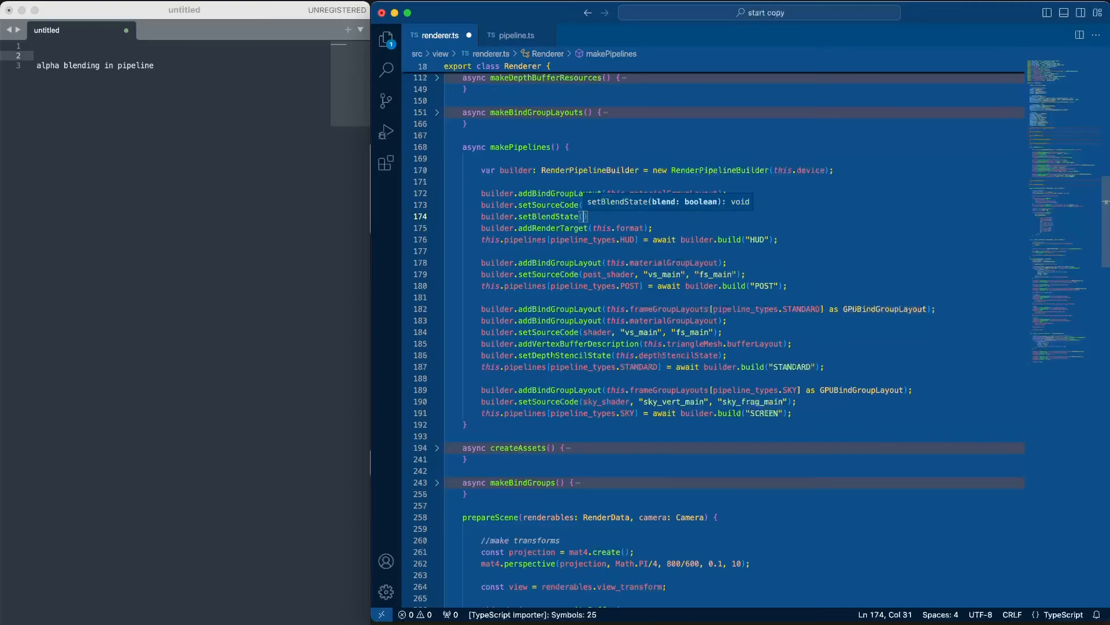
{"action": "type", "text": "true)"}
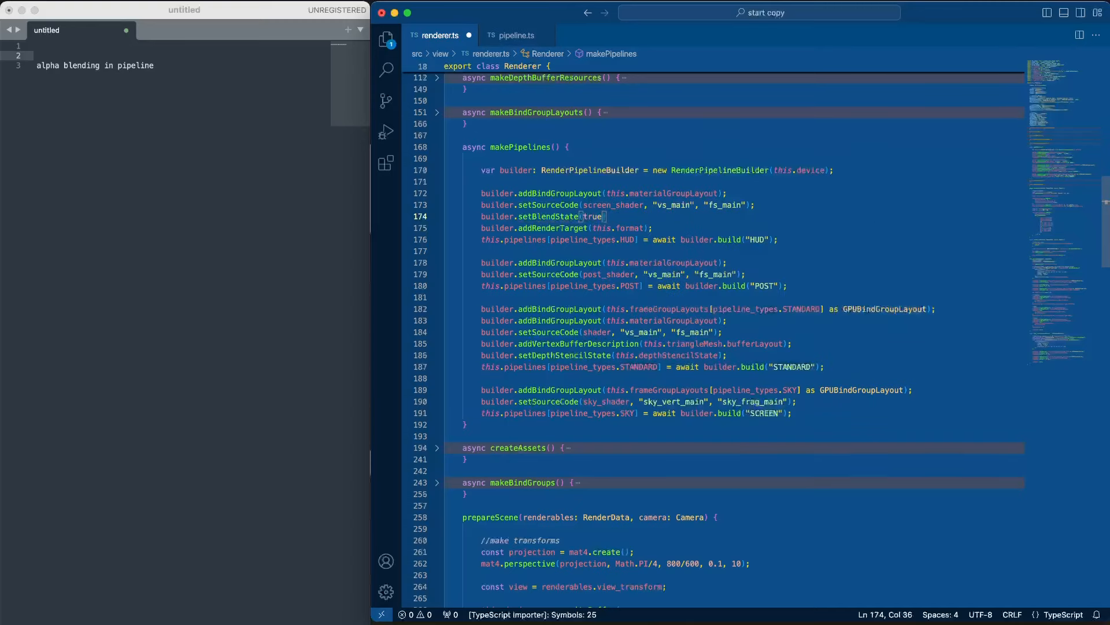
{"action": "type", "text": ";"}
{"action": "left_click", "coordinate": [767, 275]}
{"action": "key", "text": "super+s"}
Step: Run the project from a new terminal and move the camera with W/S in Brave to check the blended cyan HUD overlay
{"action": "left_click", "coordinate": [281, 3]}
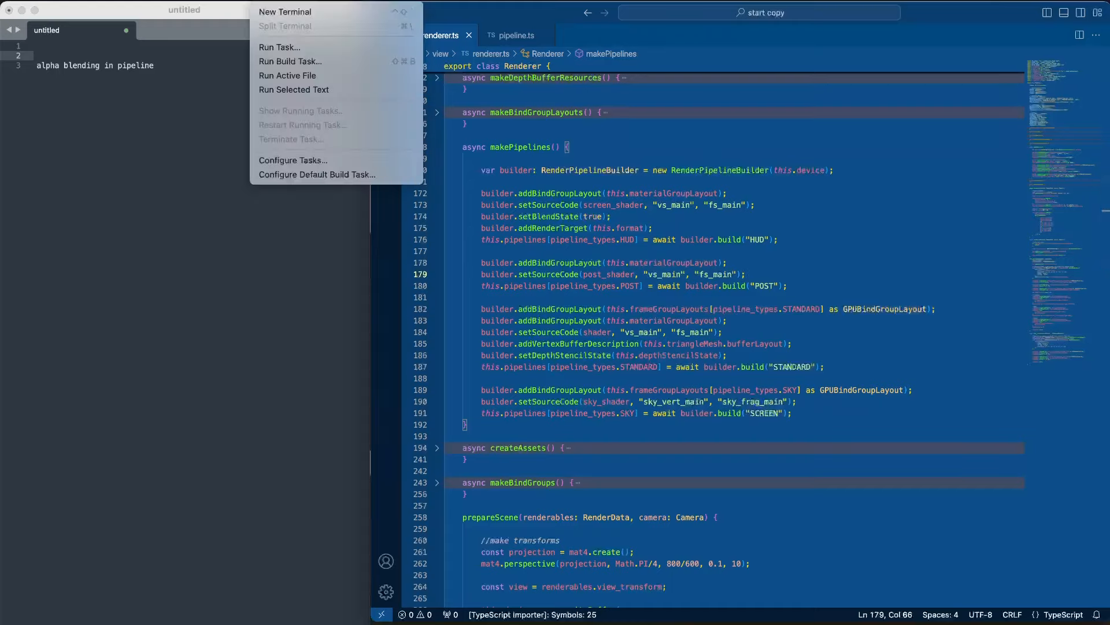
{"action": "left_click", "coordinate": [285, 12]}
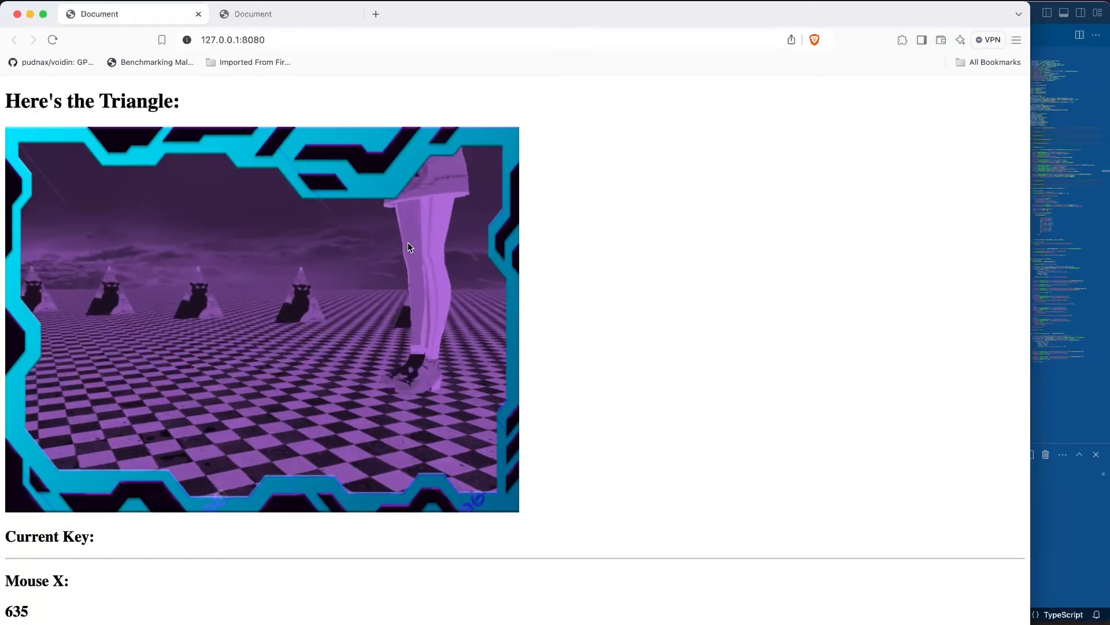
{"action": "left_click", "coordinate": [248, 250]}
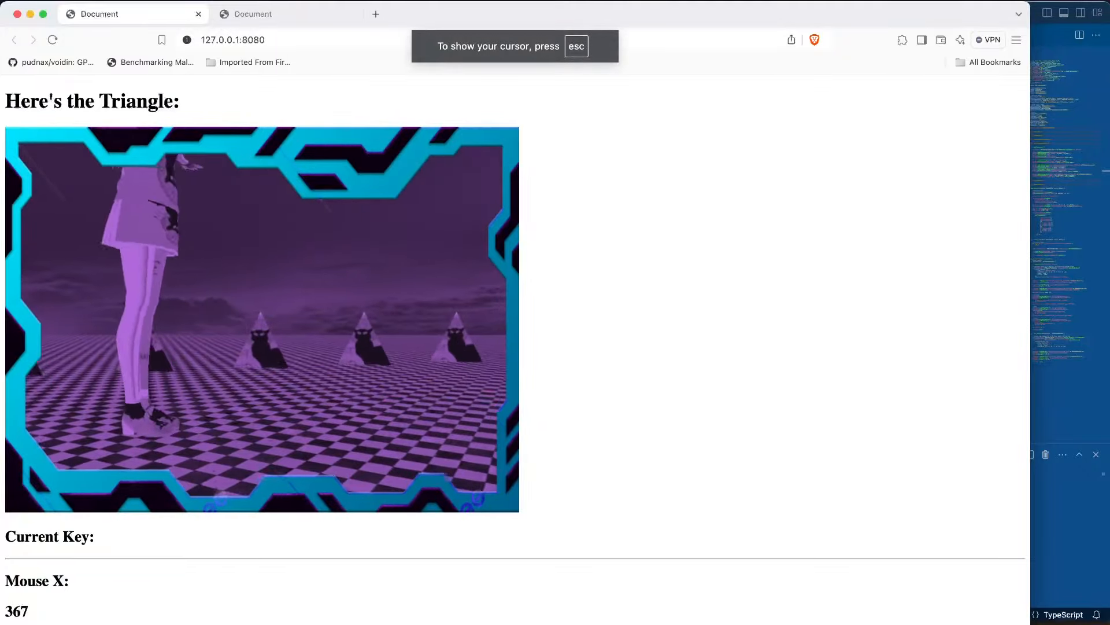
{"action": "key", "text": "s"}
{"action": "key", "text": "s"}
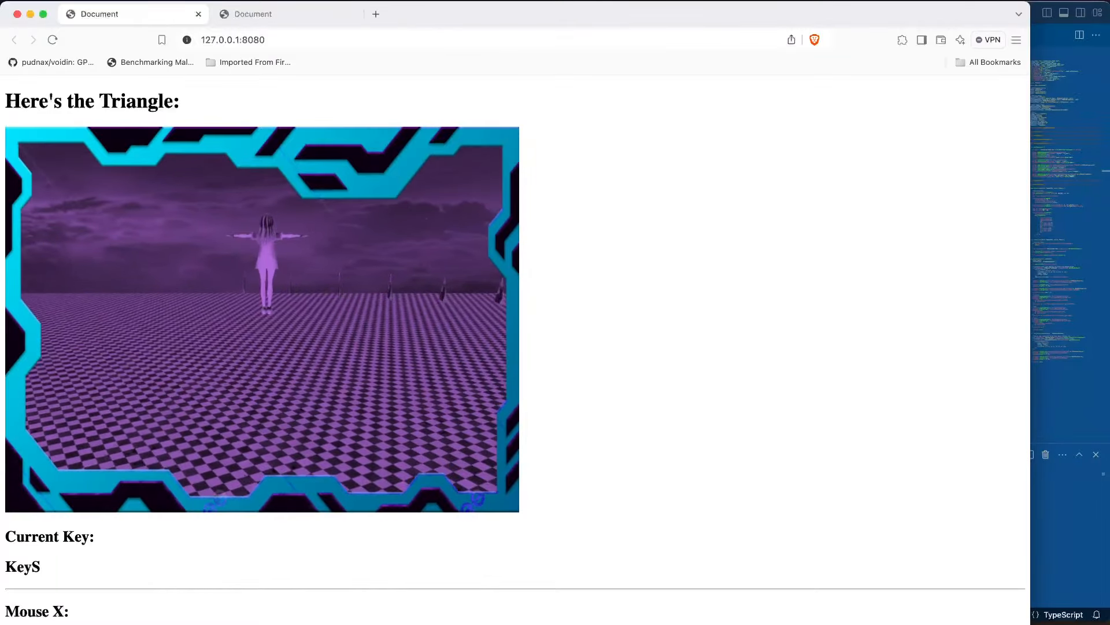
{"action": "key", "text": "w"}
{"action": "key", "text": "w"}
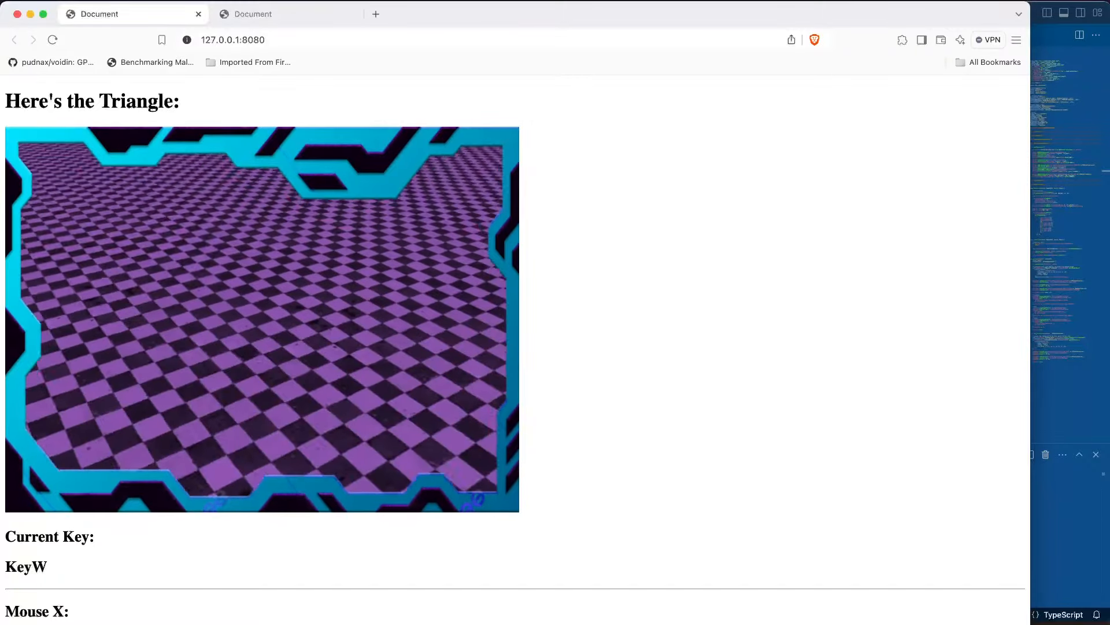
{"action": "key", "text": "s"}
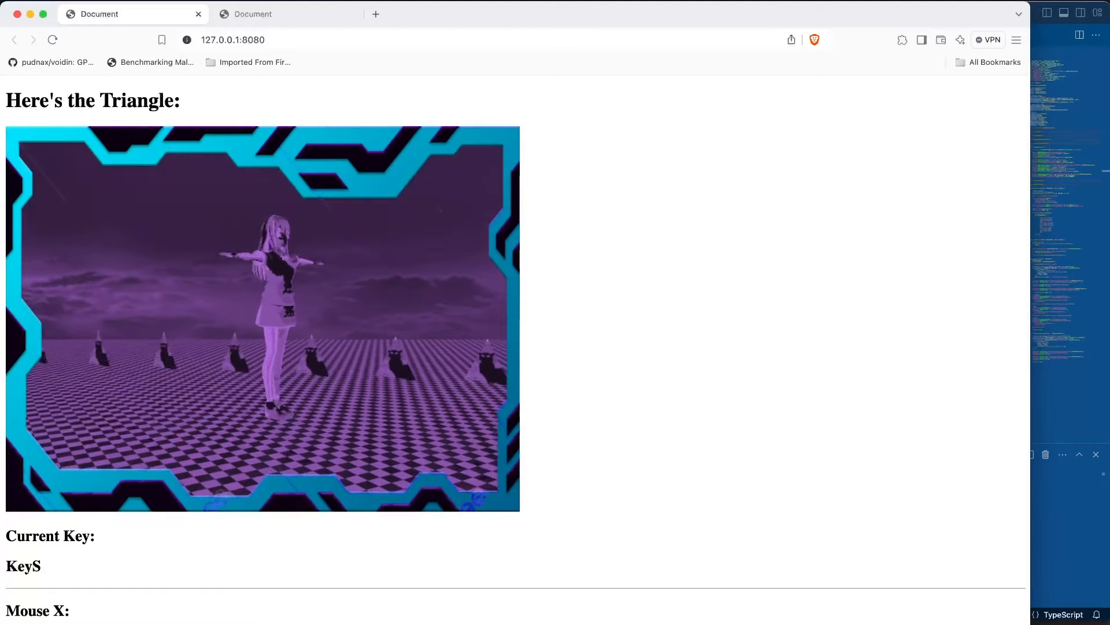